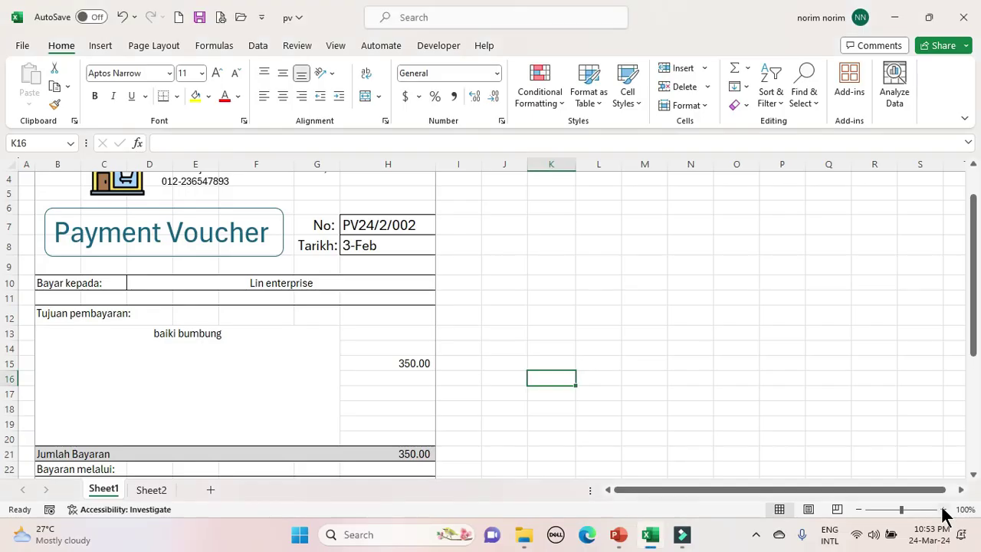
# - Zoom the Sheet1 payment voucher to 110% and scroll it into view
pyautogui.click(943, 508)
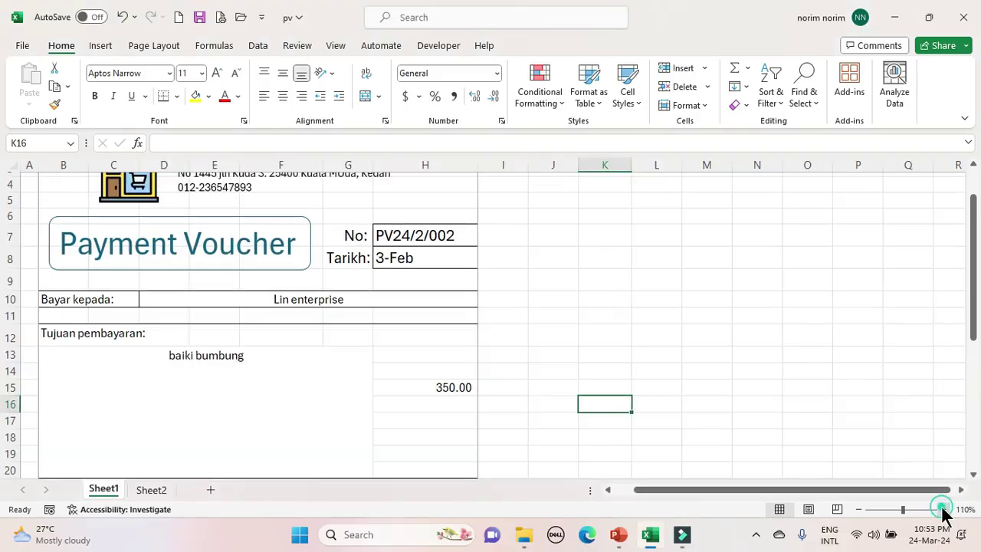
pyautogui.scroll(1, 656, 380)
pyautogui.hscroll(1, 657, 379)
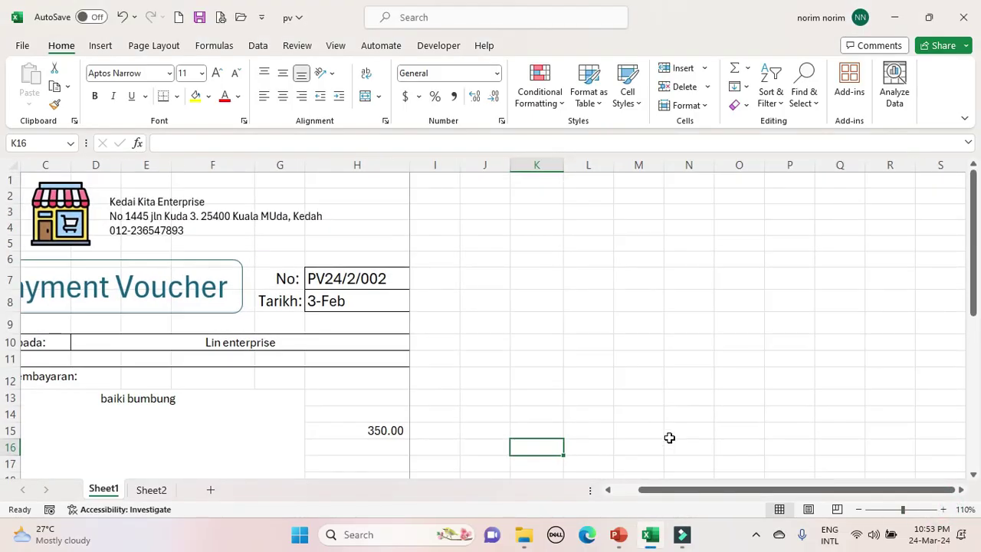
pyautogui.moveTo(707, 489); pyautogui.dragTo(666, 489)
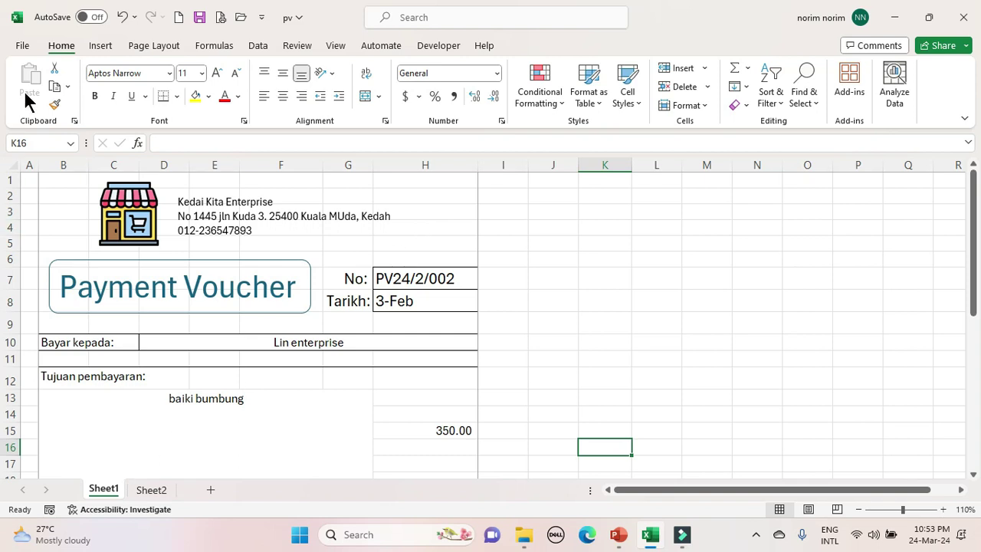
# - Preview the voucher's printout with margins hidden and the whole page fitted, then return
pyautogui.click(22, 47)
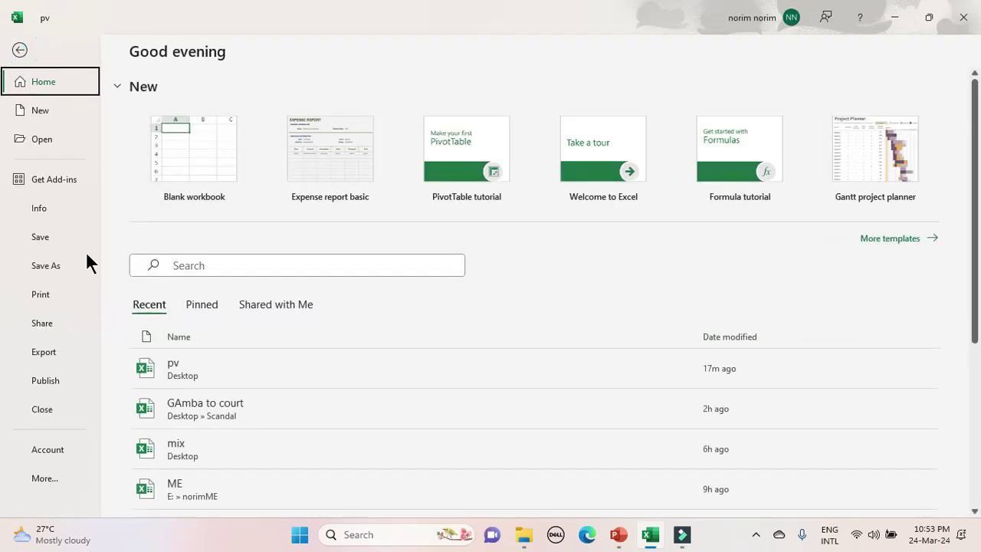
pyautogui.click(40, 295)
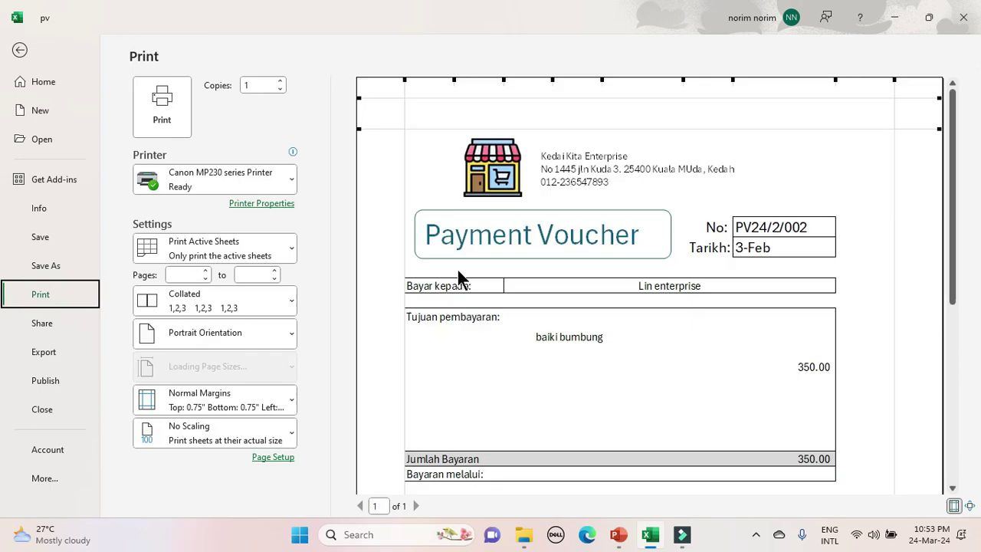
pyautogui.scroll(-3, 881, 291)
pyautogui.scroll(2, 885, 321)
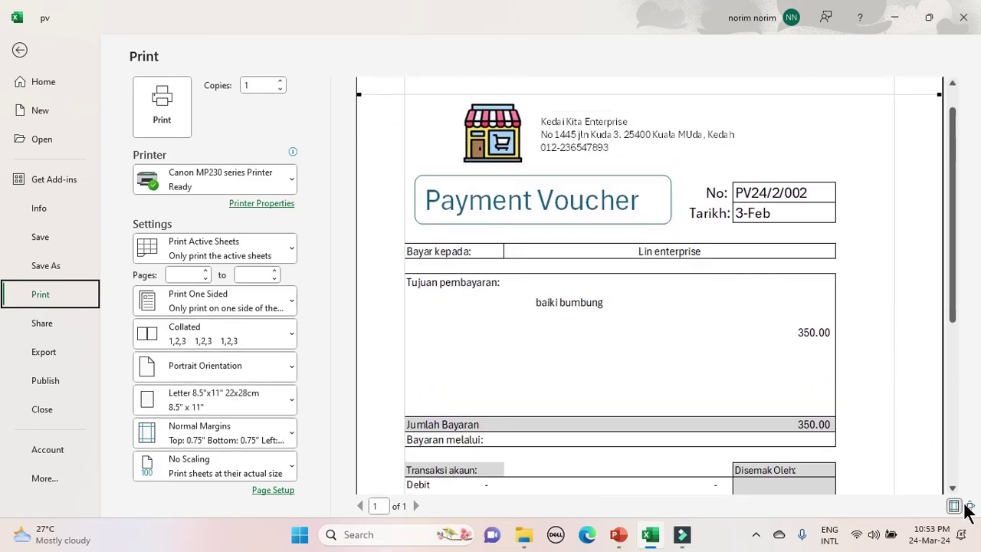
pyautogui.click(953, 506)
pyautogui.scroll(-2, 927, 471)
pyautogui.scroll(1, 927, 470)
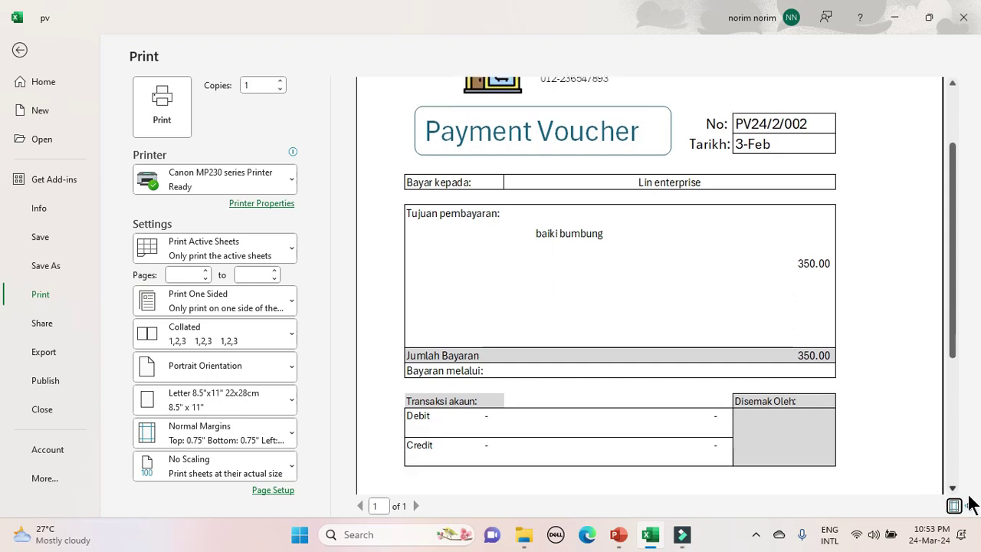
pyautogui.click(969, 505)
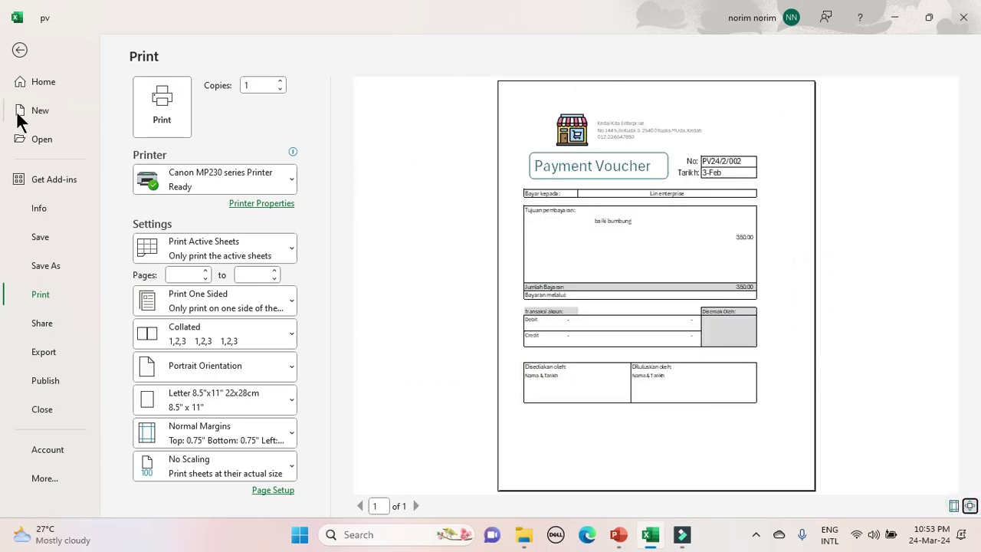
pyautogui.click(19, 51)
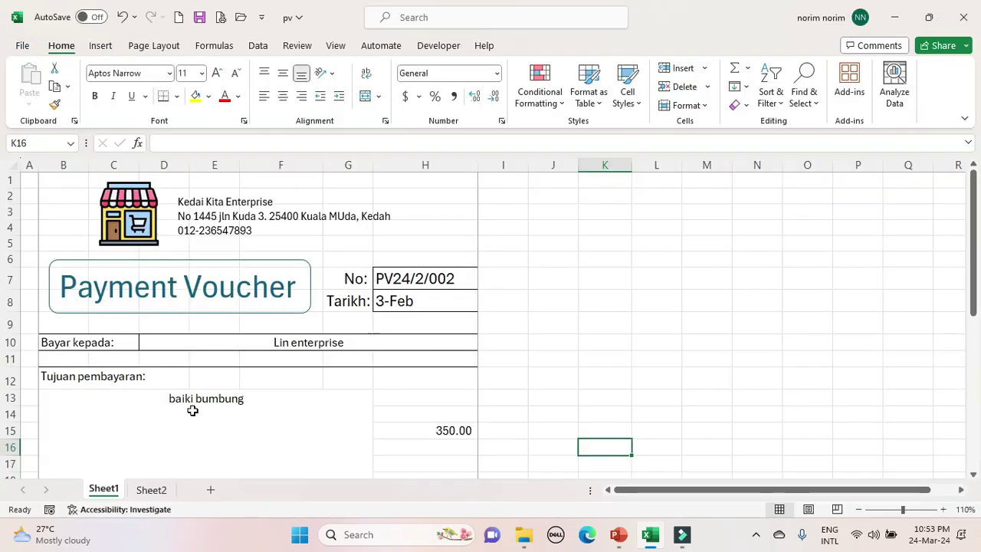
# - Put an outside border around the Maklumat voucher list A5:H13 on Sheet2
pyautogui.click(159, 490)
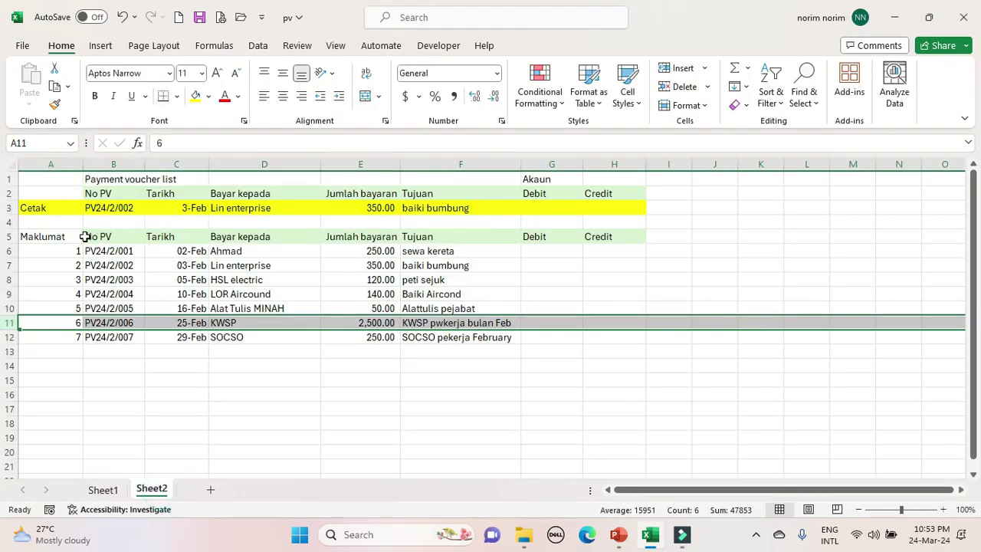
pyautogui.moveTo(34, 236)
pyautogui.mouseDown()
pyautogui.moveTo(370, 270)
pyautogui.moveTo(628, 352)
pyautogui.mouseUp()
pyautogui.click(176, 95)
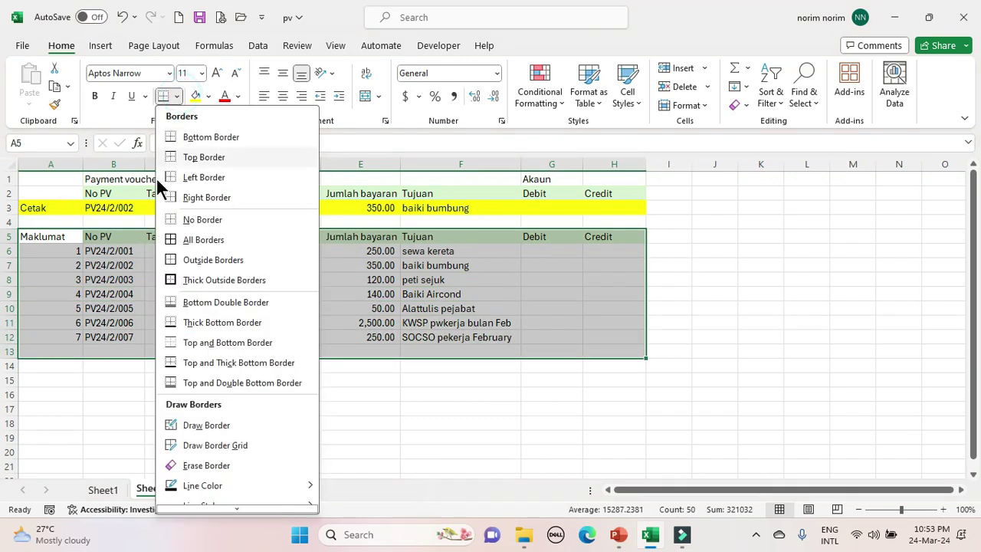
pyautogui.click(176, 259)
pyautogui.click(164, 274)
# - Inspect voucher numbers PV24/2/001 to PV24/2/007 and the Cetak row, then return to Sheet1
pyautogui.moveTo(72, 250)
pyautogui.mouseDown()
pyautogui.moveTo(614, 315)
pyautogui.moveTo(630, 342)
pyautogui.mouseUp()
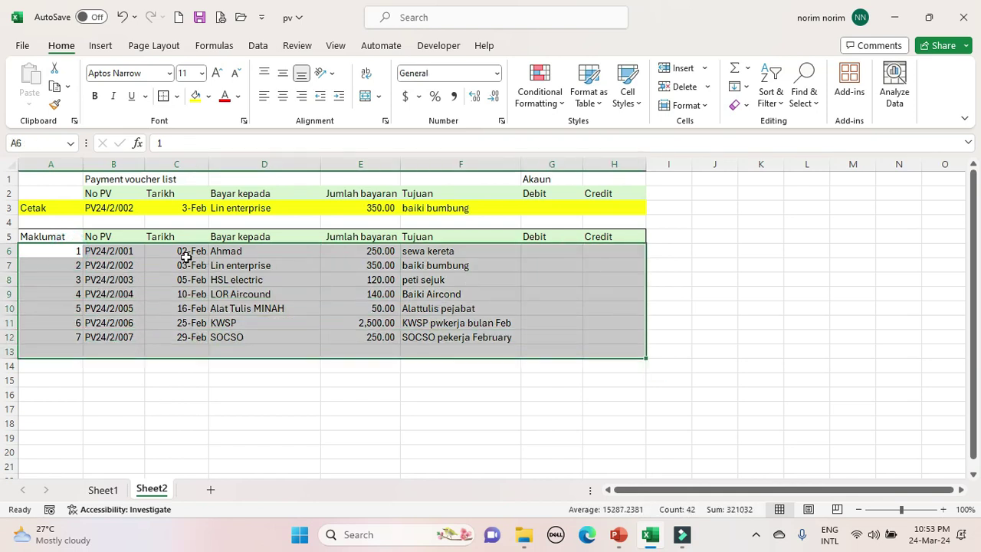
pyautogui.click(123, 250)
pyautogui.click(122, 279)
pyautogui.hotkey('ctrl', 'Down')
pyautogui.moveTo(38, 207); pyautogui.dragTo(613, 216)
pyautogui.click(104, 488)
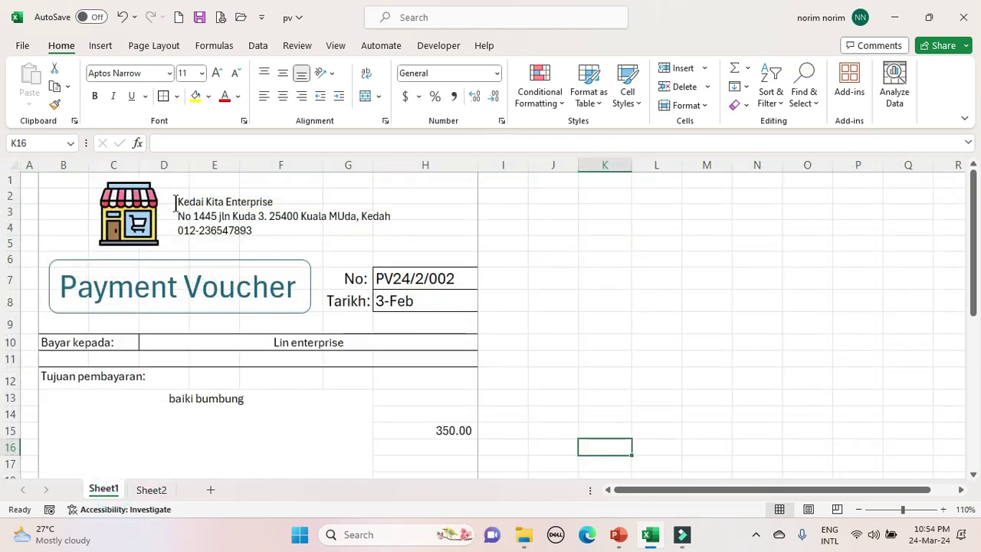
pyautogui.click(148, 489)
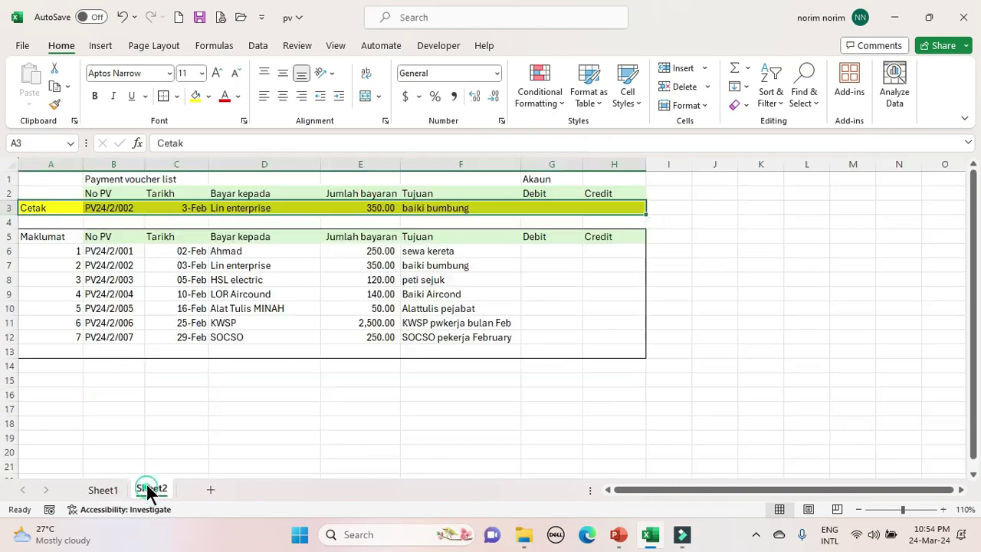
pyautogui.click(104, 488)
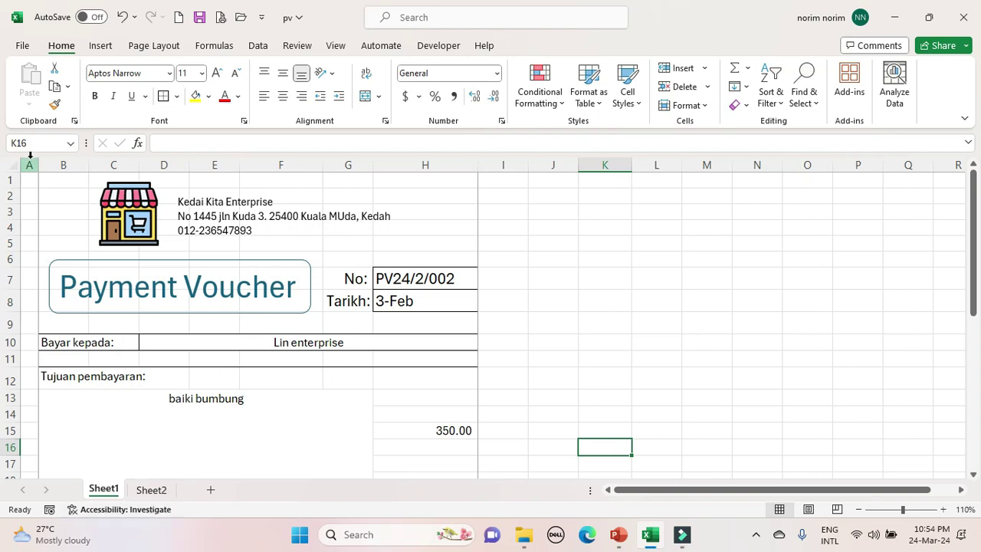
pyautogui.click(25, 46)
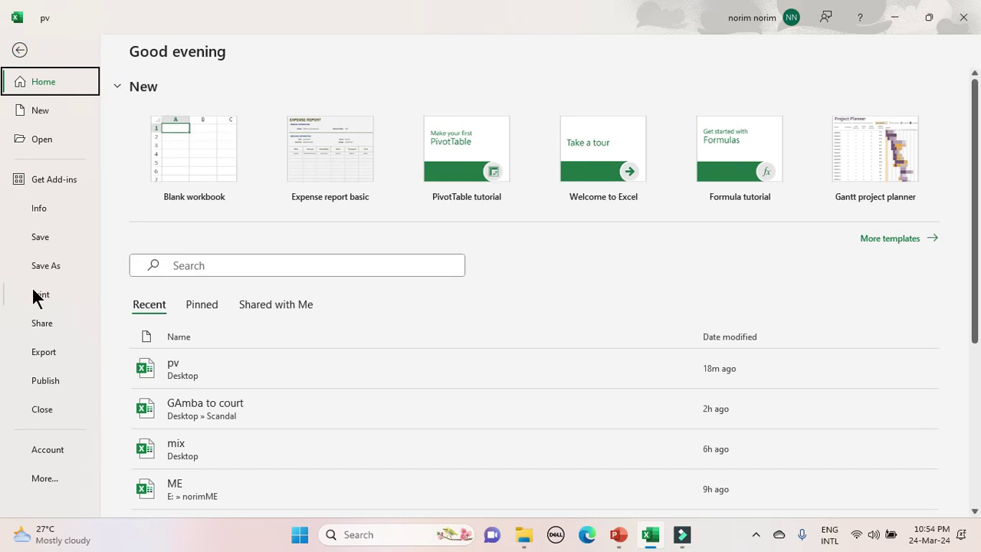
pyautogui.click(35, 293)
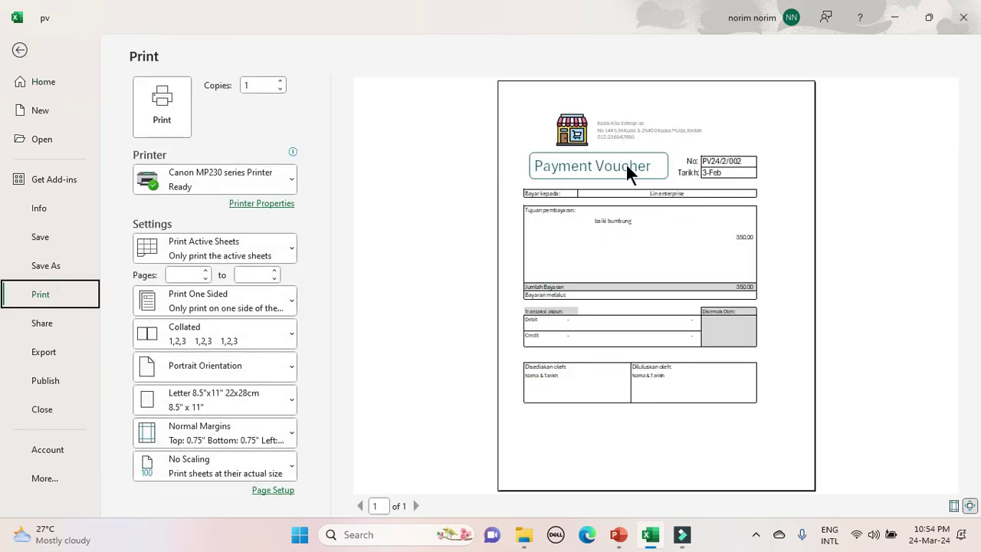
pyautogui.click(969, 506)
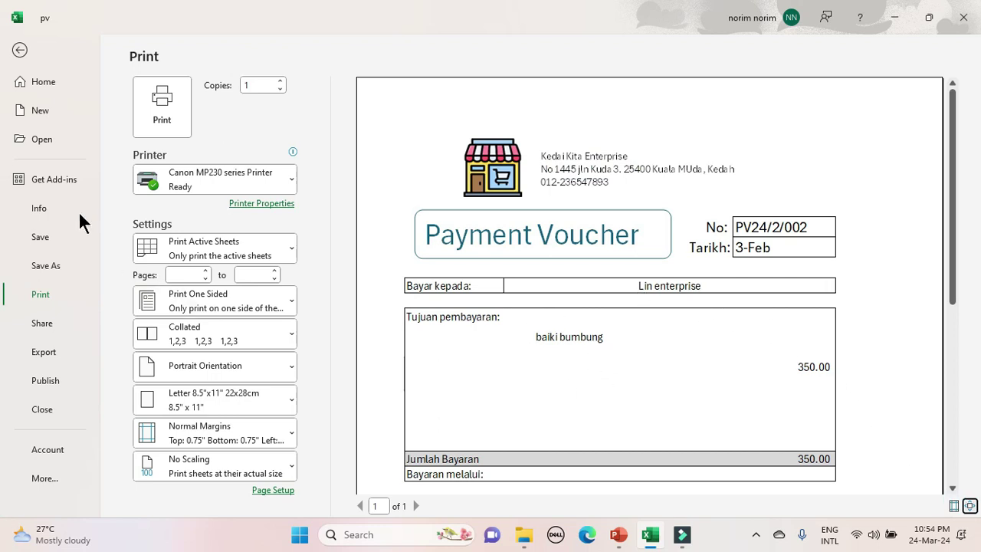
pyautogui.click(20, 51)
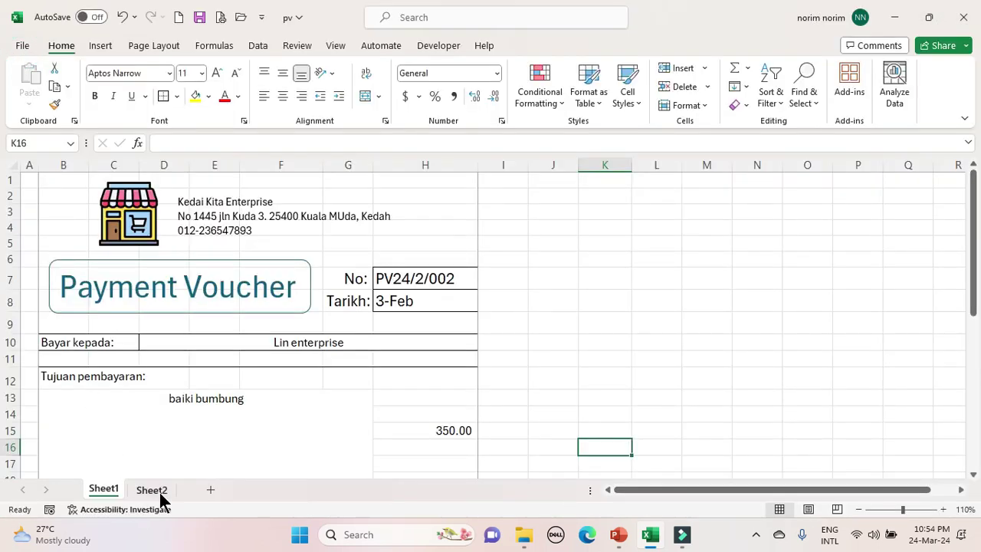
# - On Sheet2, select the Cetak row's formula cells B3:H3 and open Find & Select
pyautogui.click(152, 490)
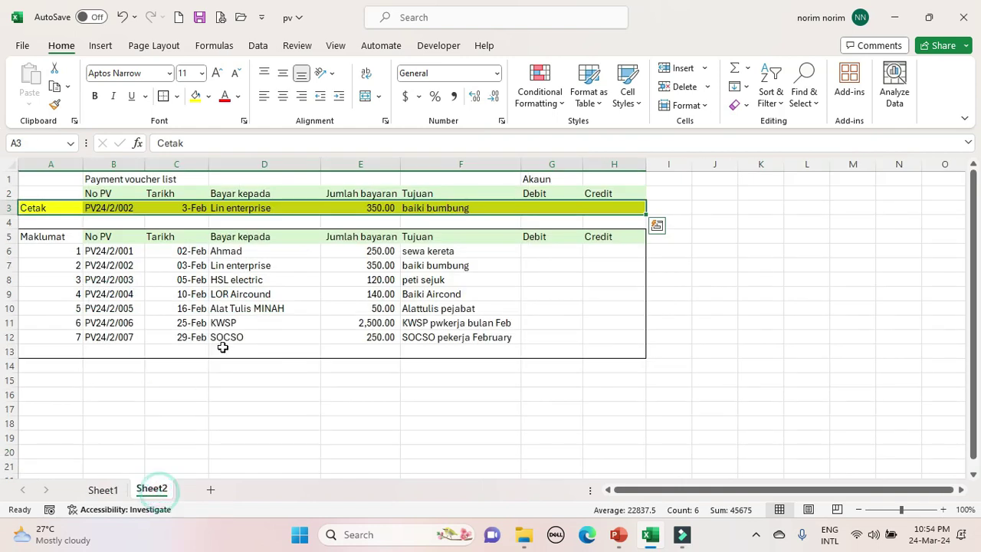
pyautogui.click(247, 281)
pyautogui.moveTo(115, 277); pyautogui.dragTo(536, 281)
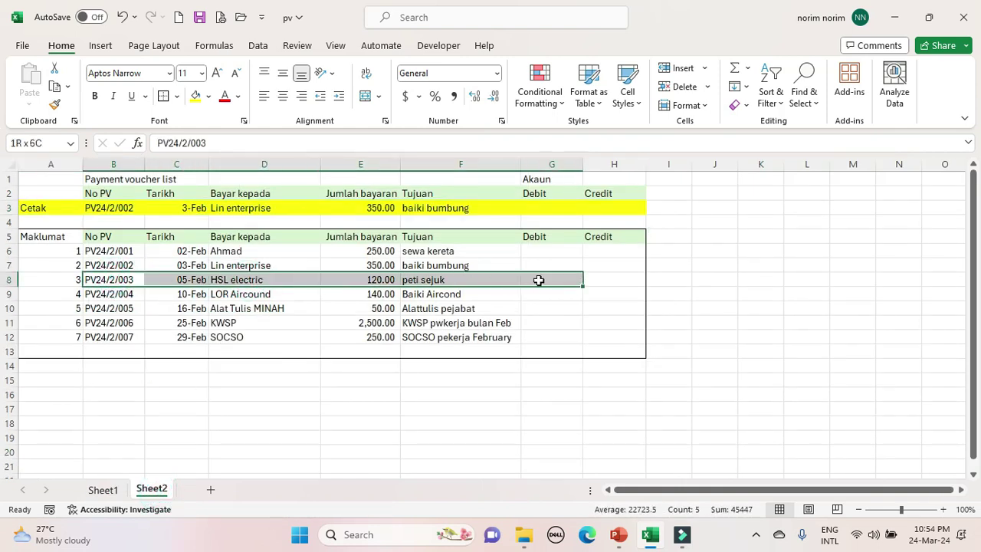
pyautogui.click(13, 281)
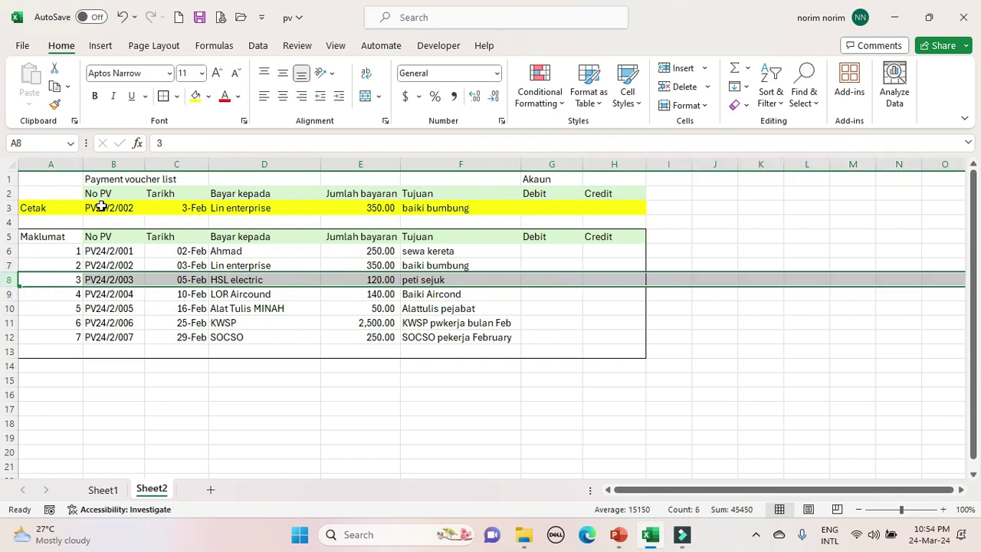
pyautogui.moveTo(101, 207); pyautogui.dragTo(431, 210)
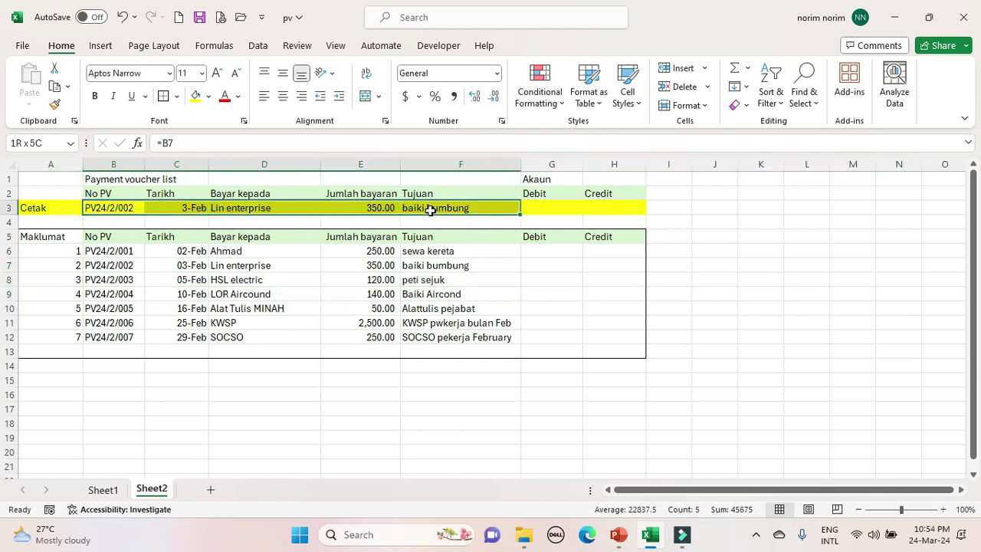
pyautogui.moveTo(431, 210); pyautogui.dragTo(613, 211)
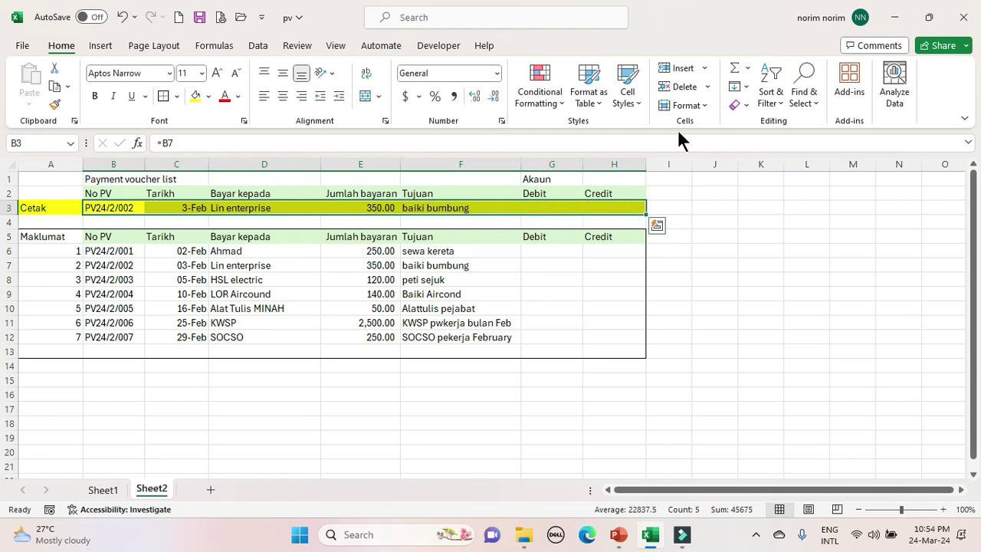
pyautogui.click(816, 109)
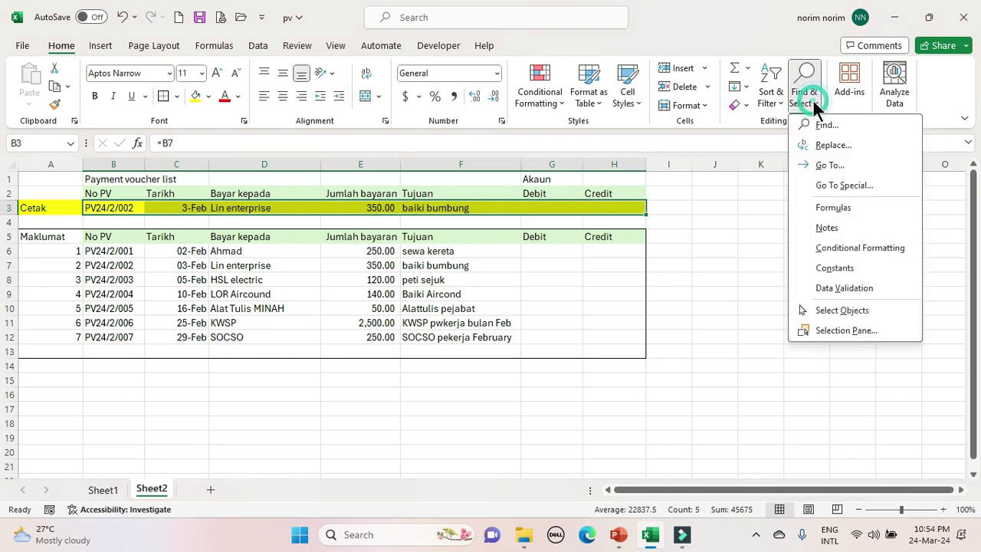
# - Replace 7 with 8 in the Cetak row formulas so they reference row 8
pyautogui.click(831, 146)
pyautogui.click(656, 341)
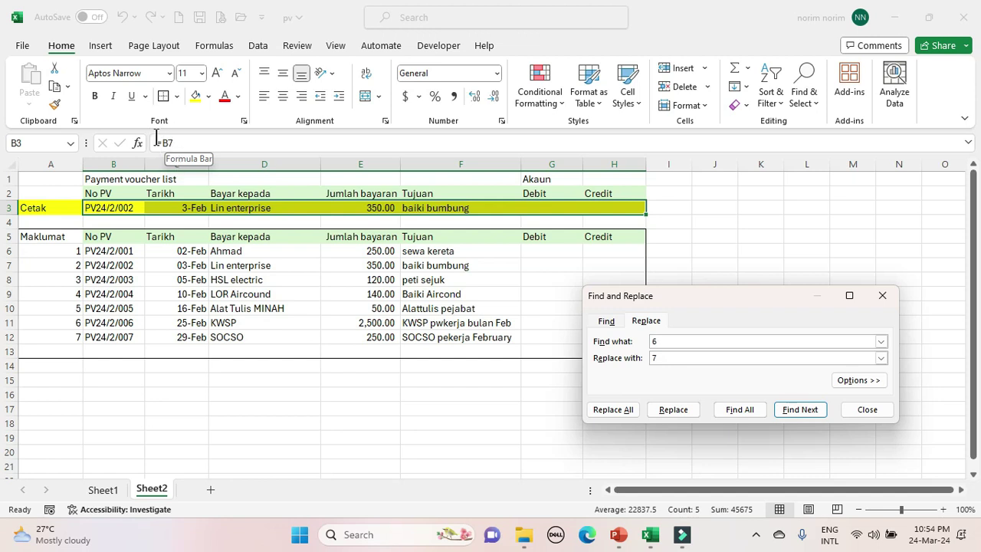
pyautogui.click(661, 341)
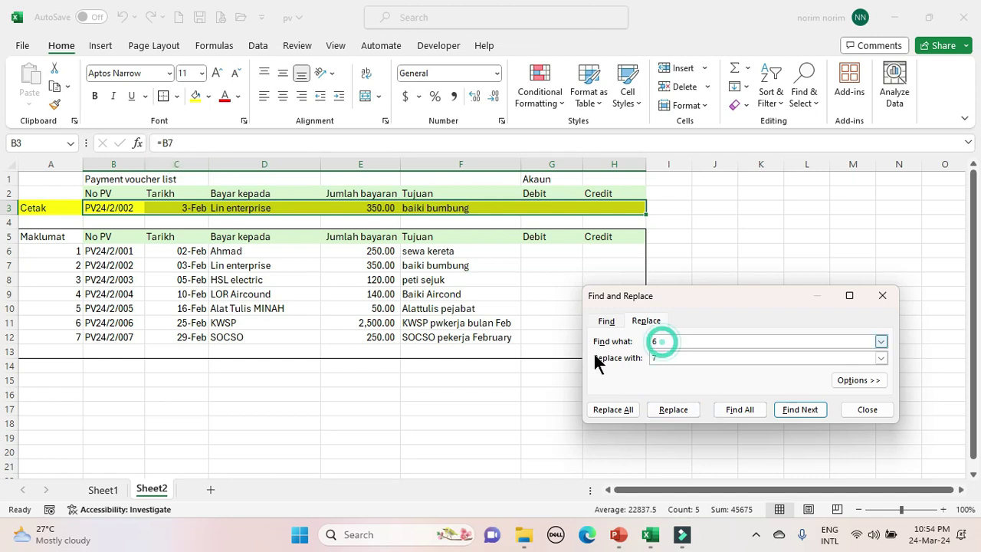
pyautogui.write('7')
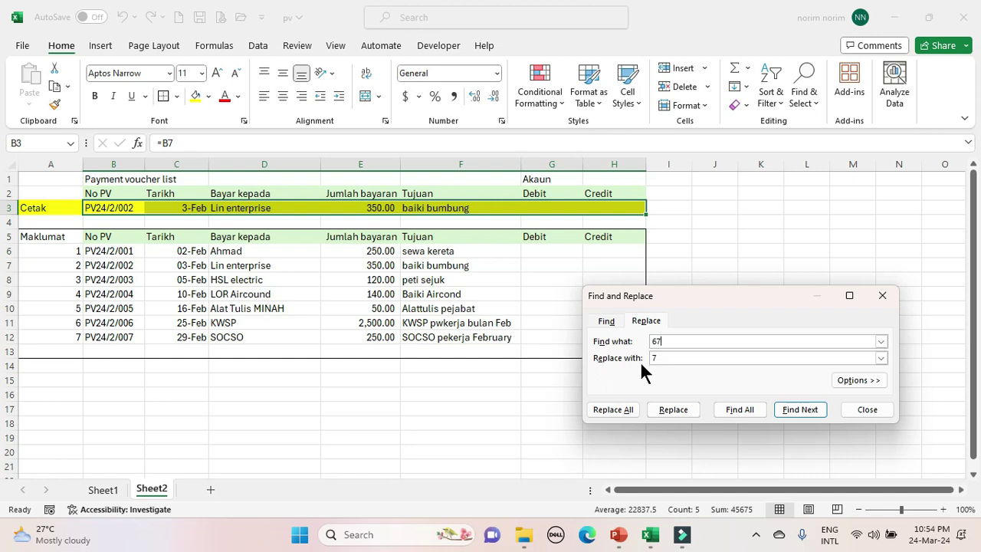
pyautogui.doubleClick(667, 343)
pyautogui.write('7')
pyautogui.click(656, 357)
pyautogui.write('8')
pyautogui.click(613, 409)
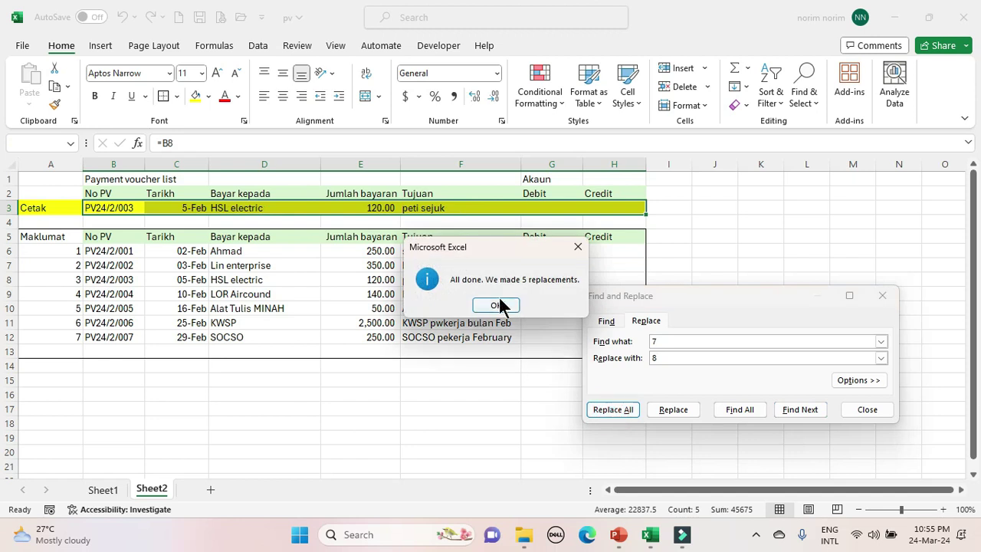
pyautogui.click(496, 305)
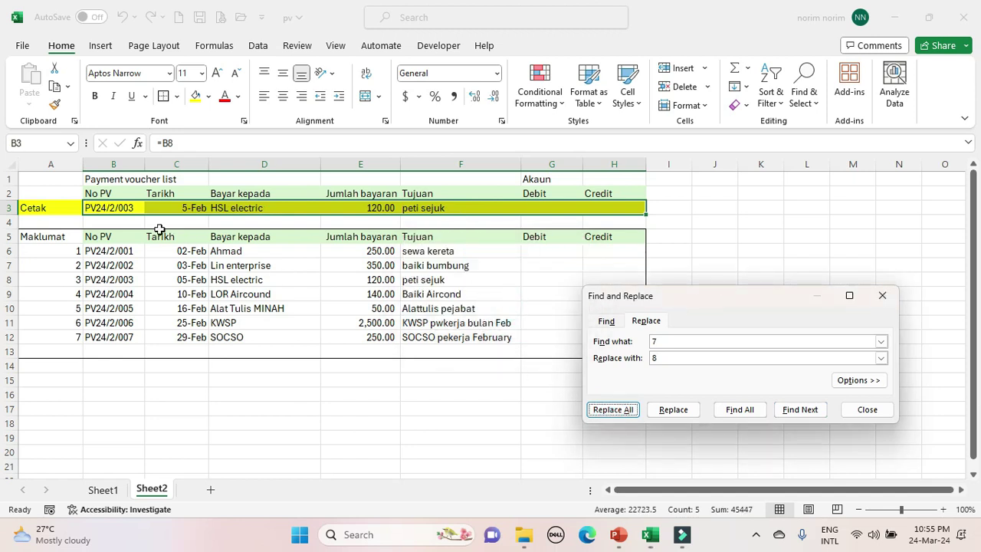
# - Verify the Cetak formulas match row 8's PV24/2/003, HSL electric, 120.00, peti sejuk, then close Find and Replace
pyautogui.click(228, 265)
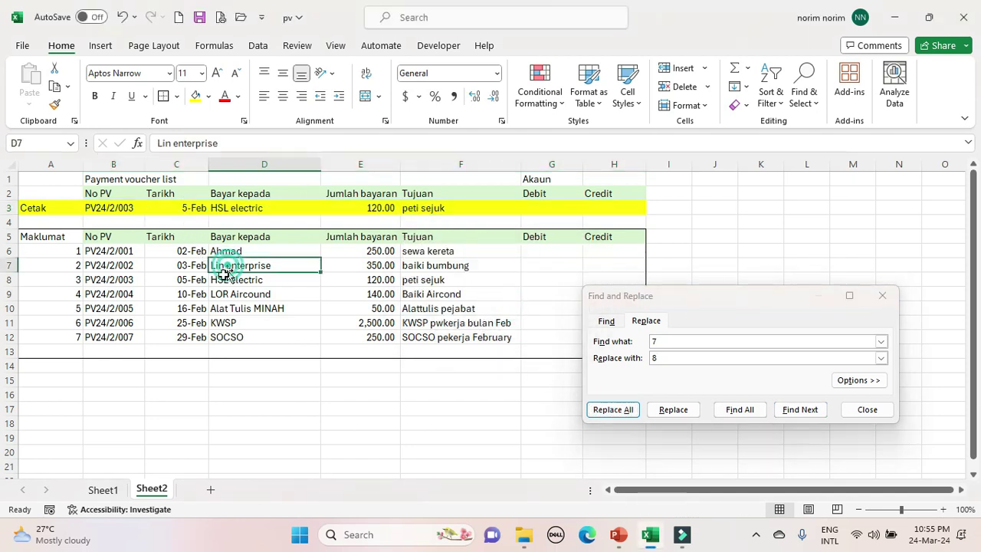
pyautogui.click(218, 282)
pyautogui.click(245, 203)
pyautogui.moveTo(193, 291); pyautogui.dragTo(196, 281)
pyautogui.click(193, 206)
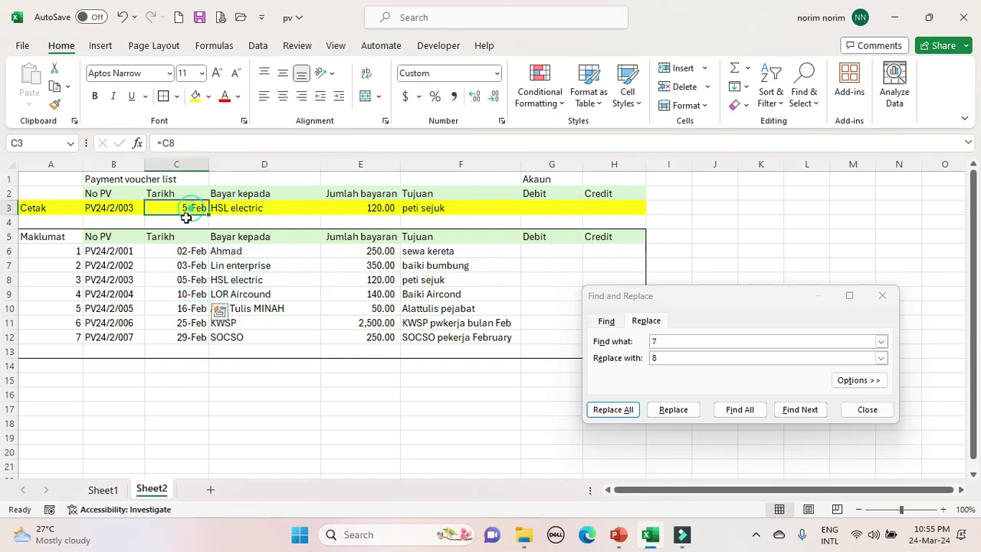
pyautogui.click(115, 280)
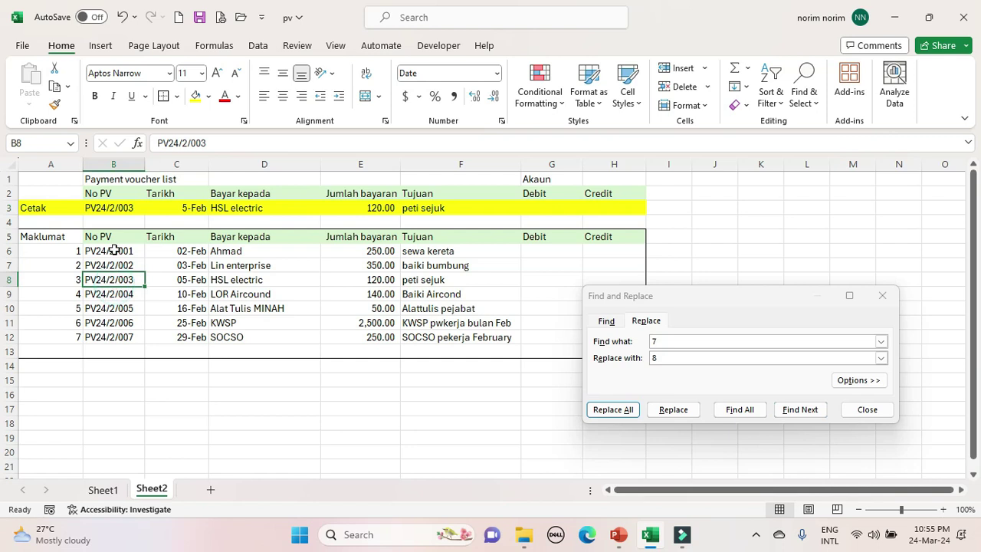
pyautogui.click(115, 209)
pyautogui.click(368, 279)
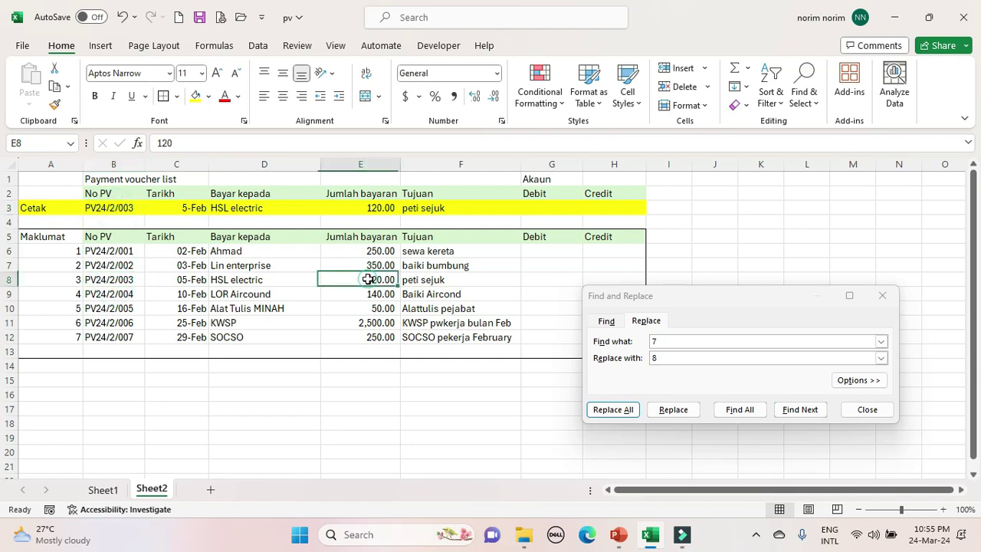
pyautogui.click(361, 208)
pyautogui.click(461, 207)
pyautogui.click(450, 280)
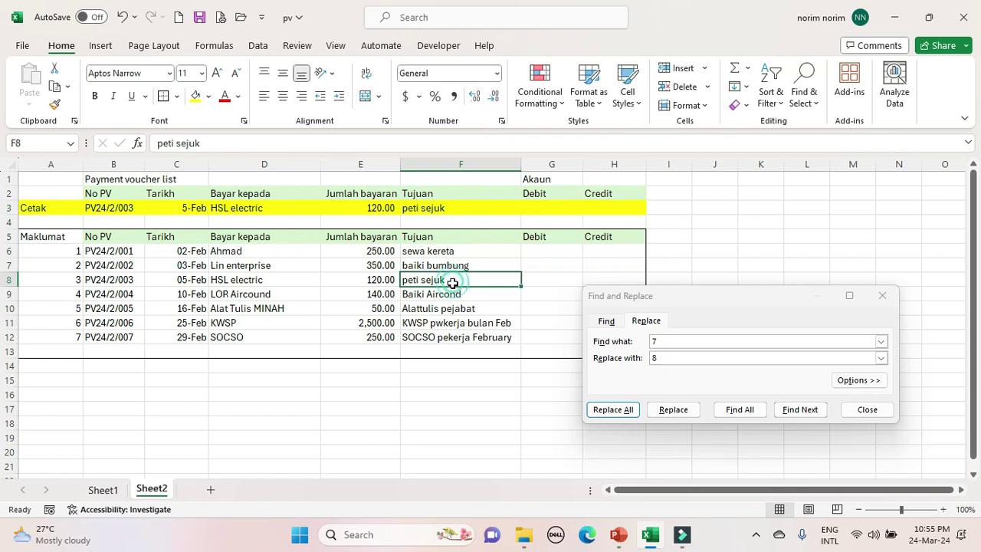
pyautogui.click(881, 296)
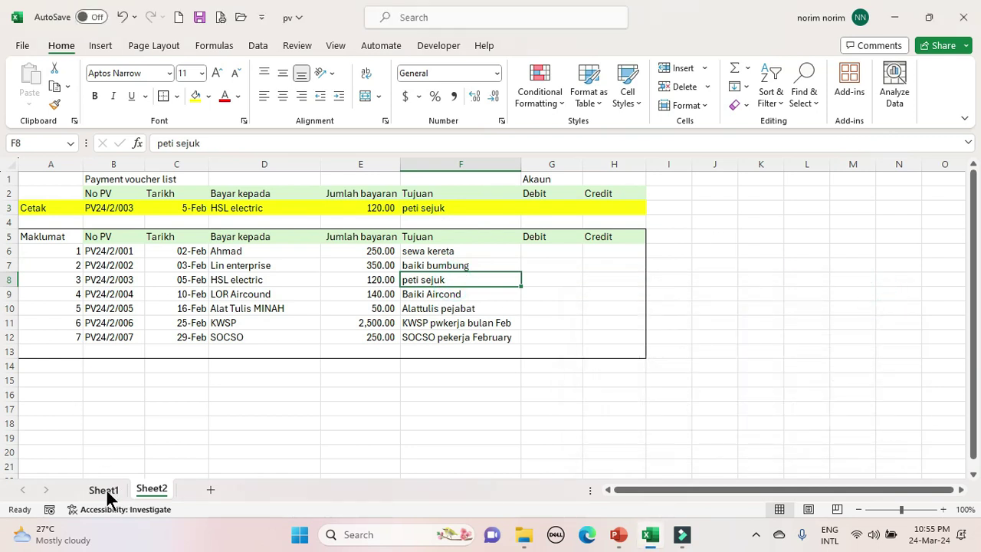
# - On Sheet1, check the voucher number, date, payee, purpose, amount and total formulas
pyautogui.click(104, 490)
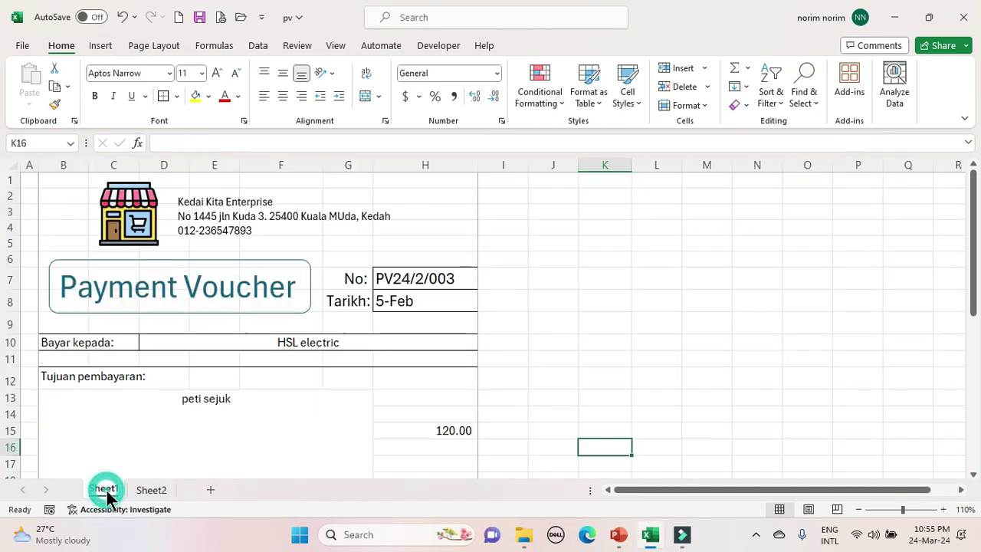
pyautogui.click(400, 279)
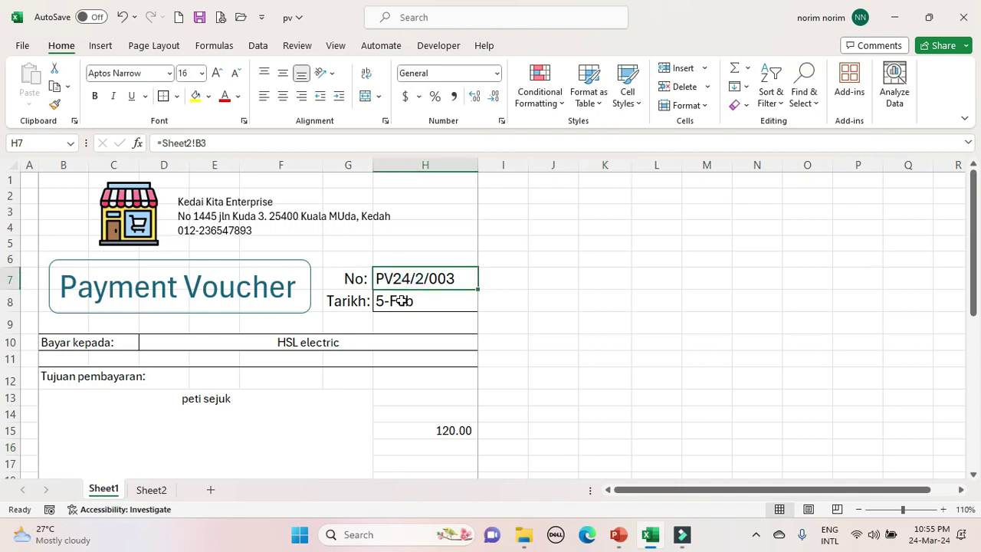
pyautogui.click(400, 300)
pyautogui.click(283, 342)
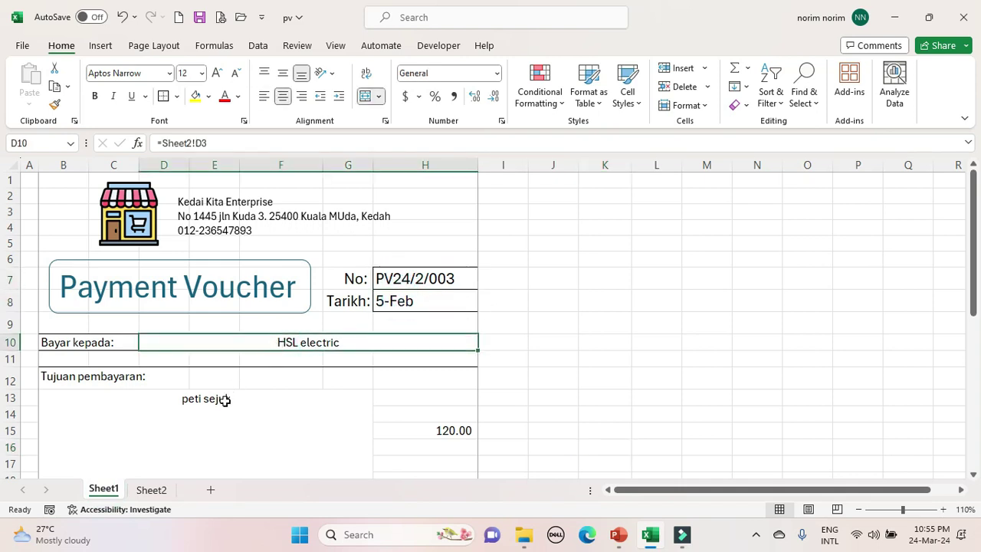
pyautogui.click(198, 399)
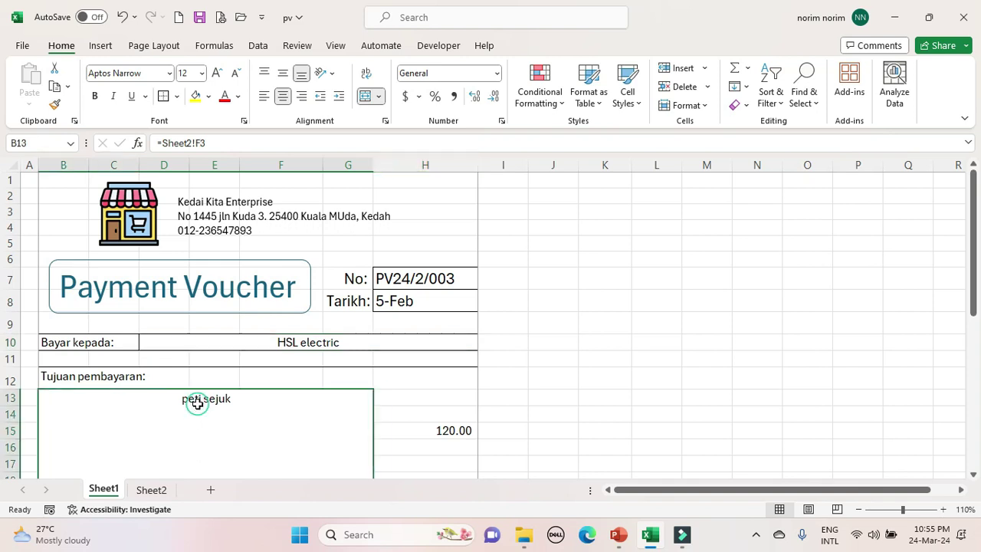
pyautogui.click(466, 431)
pyautogui.scroll(-4, 536, 418)
pyautogui.click(434, 340)
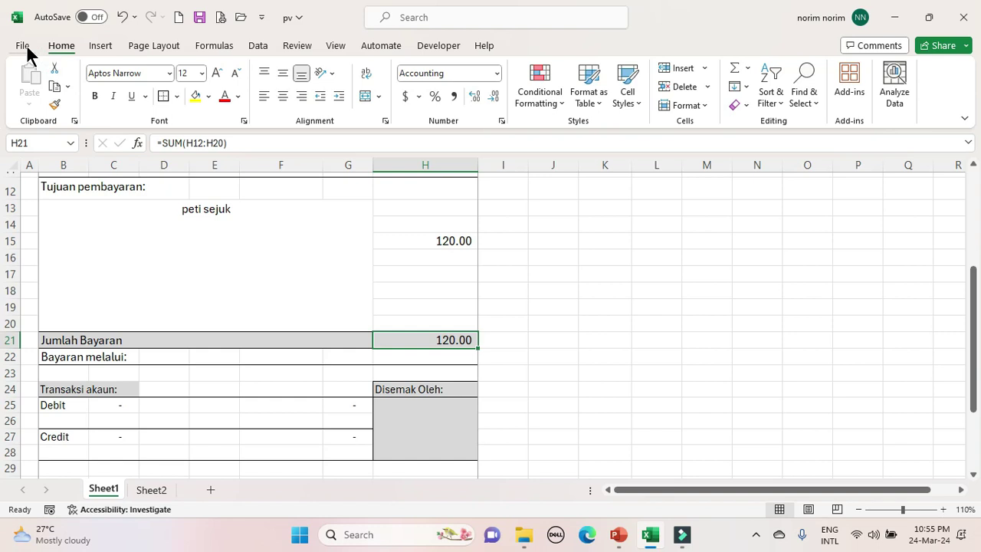
# - Preview the PV24/2/003 HSL electric voucher printout, then return to the sheet
pyautogui.click(22, 45)
pyautogui.click(39, 300)
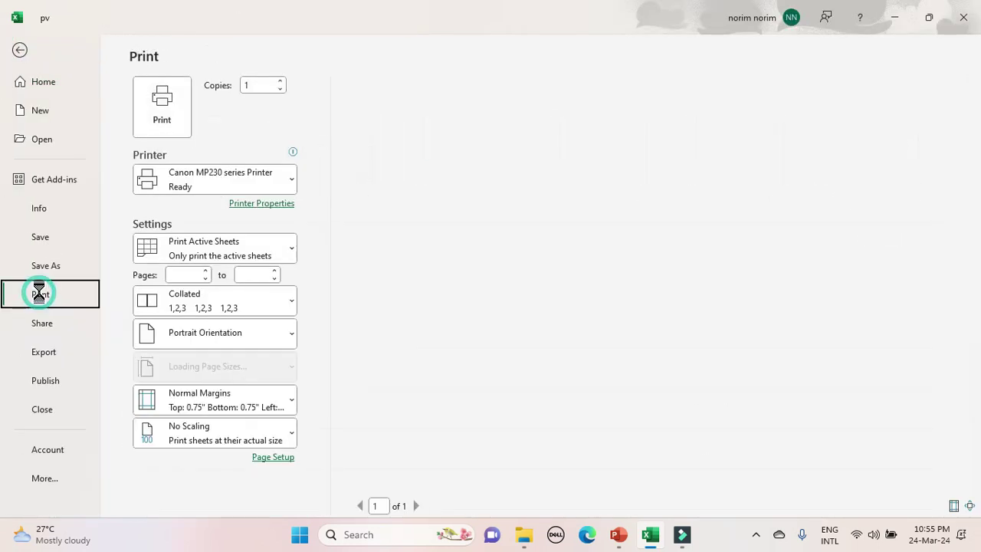
pyautogui.scroll(-1, 831, 309)
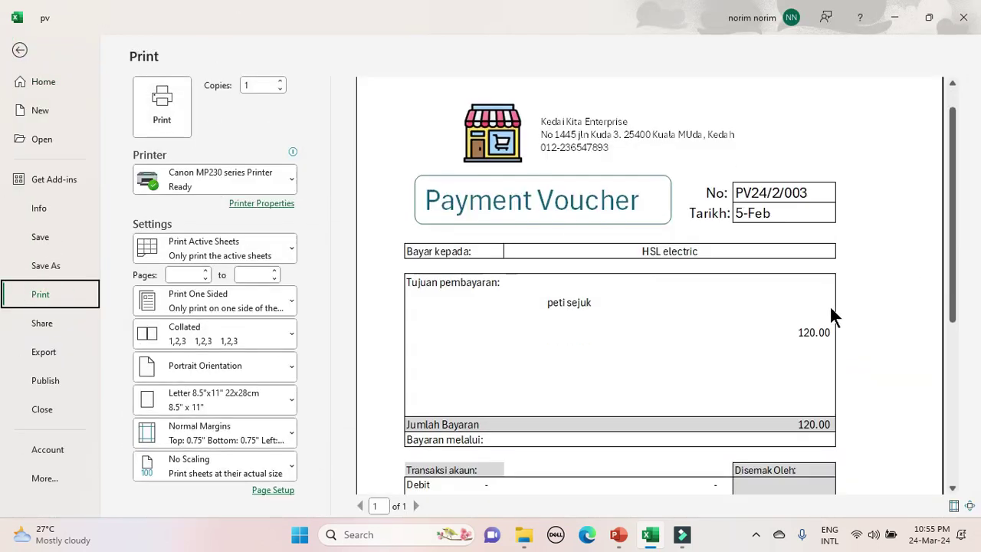
pyautogui.scroll(-2, 835, 341)
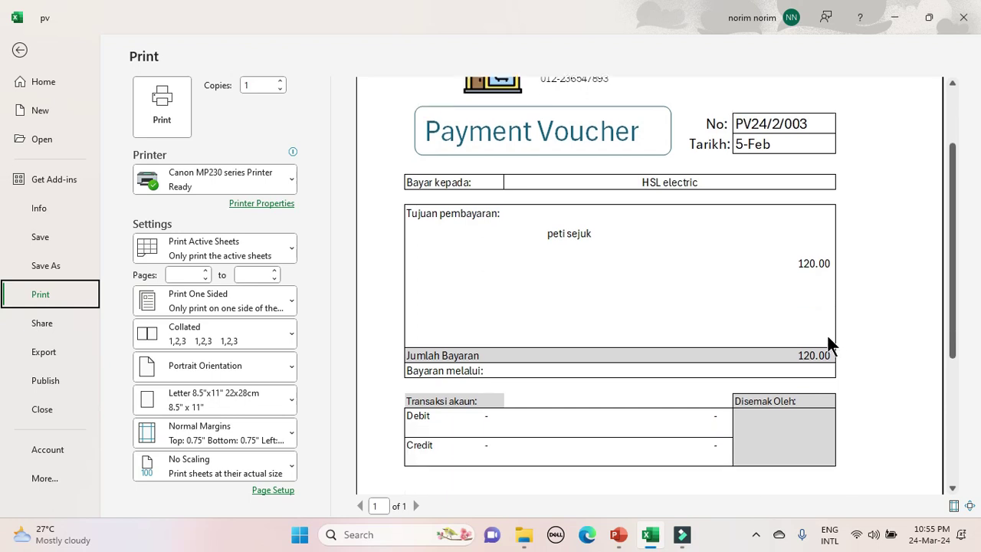
pyautogui.click(19, 52)
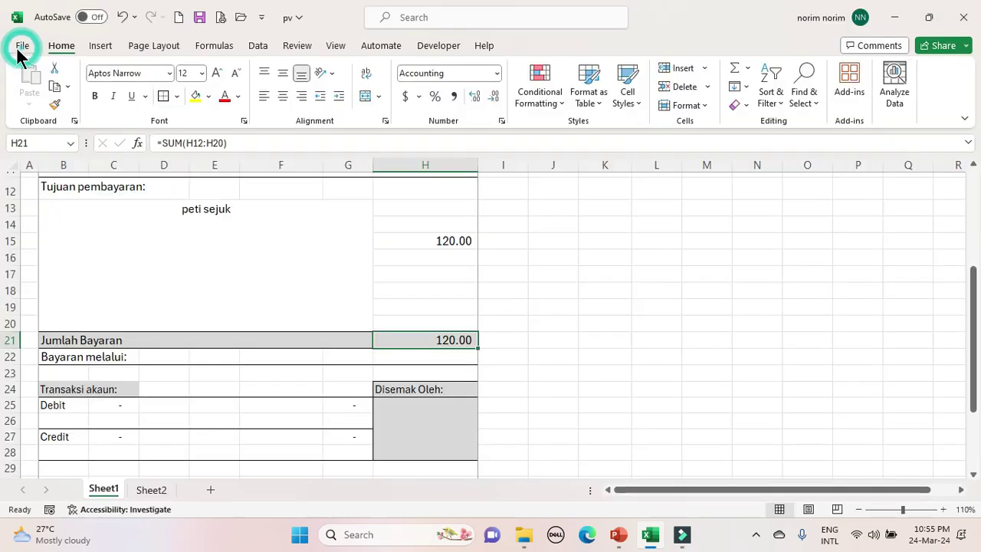
# - Select the Cetak row B3:G3 on Sheet2 and bring up Find and Replace
pyautogui.click(152, 495)
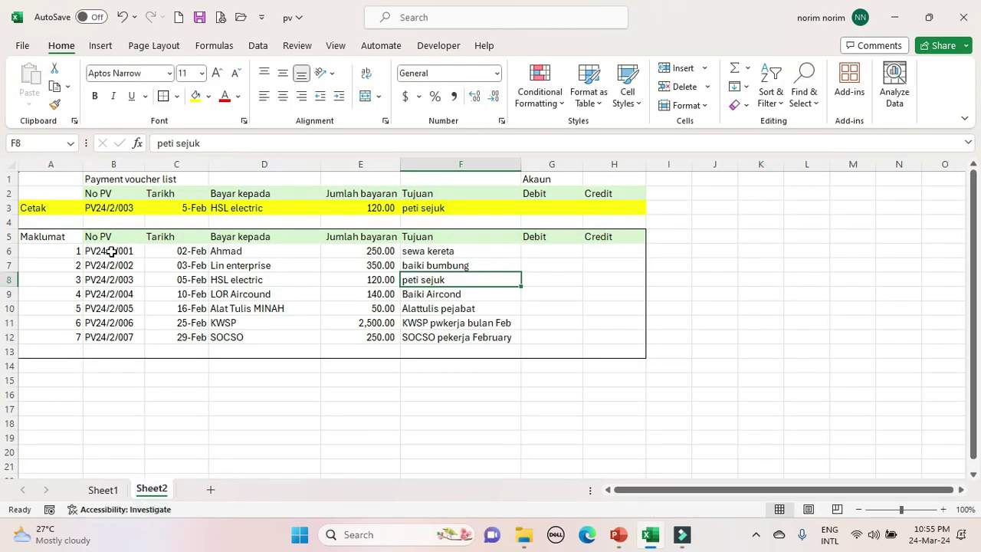
pyautogui.moveTo(101, 205); pyautogui.dragTo(621, 208)
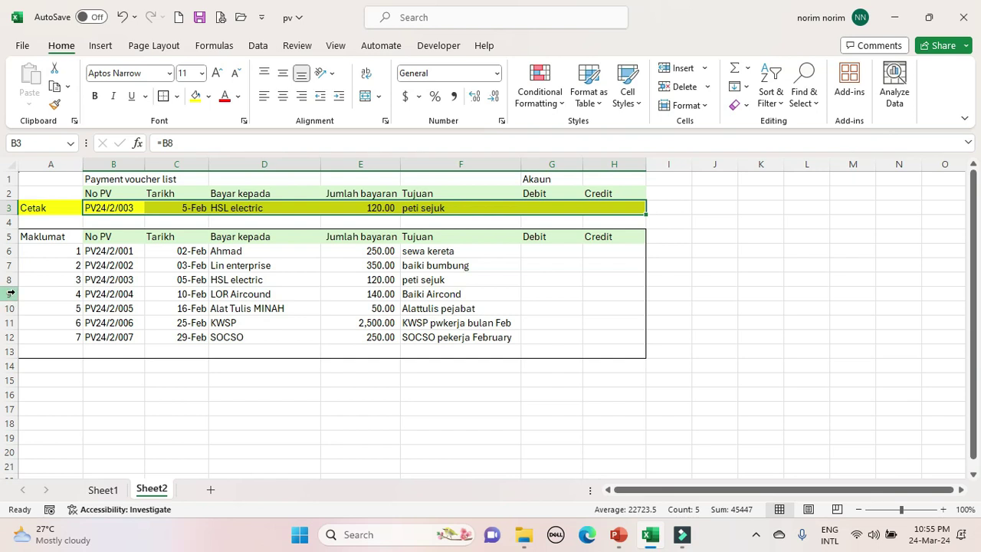
pyautogui.click(803, 99)
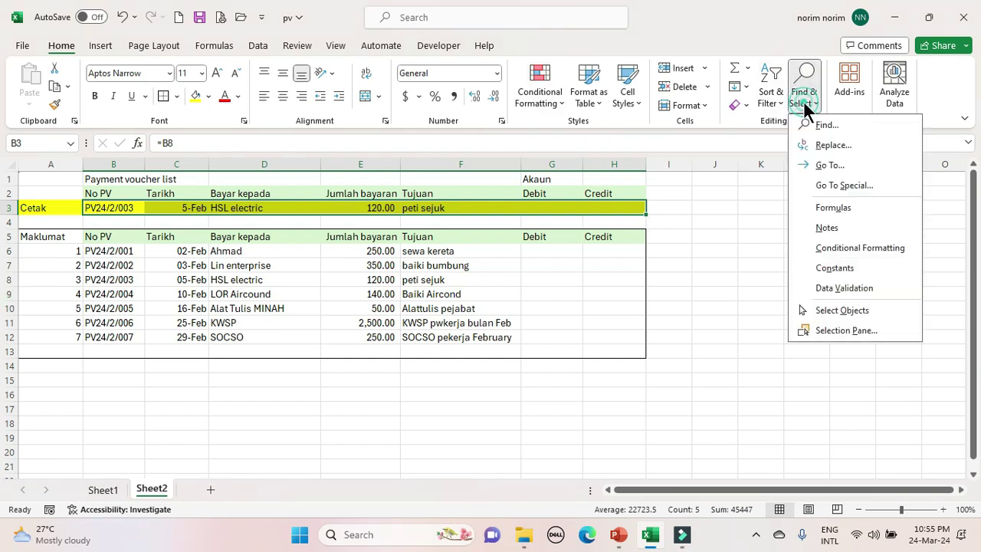
pyautogui.click(835, 145)
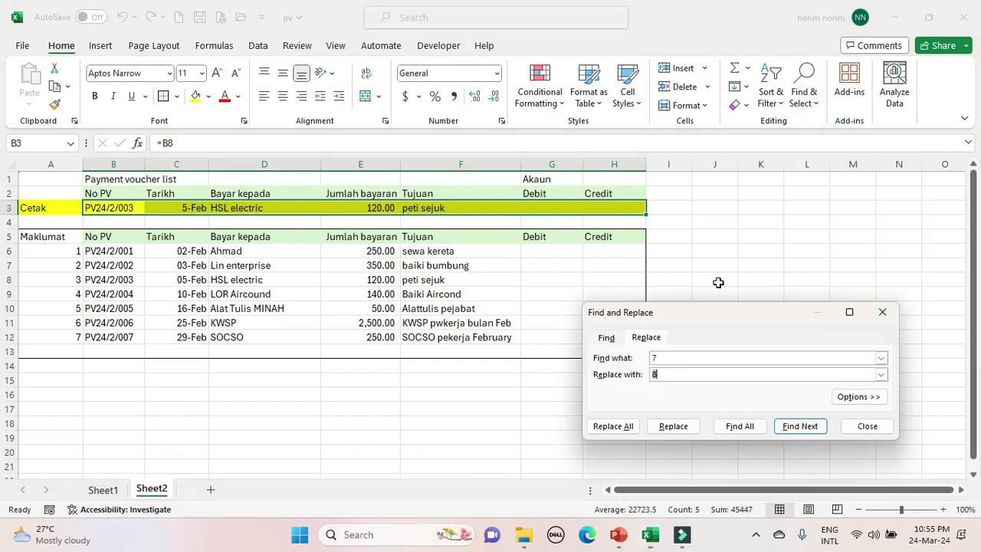
# - Replace 8 with 9 in all Cetak formulas, confirm the payee now uses D9, and close
pyautogui.doubleClick(664, 357)
pyautogui.write('8')
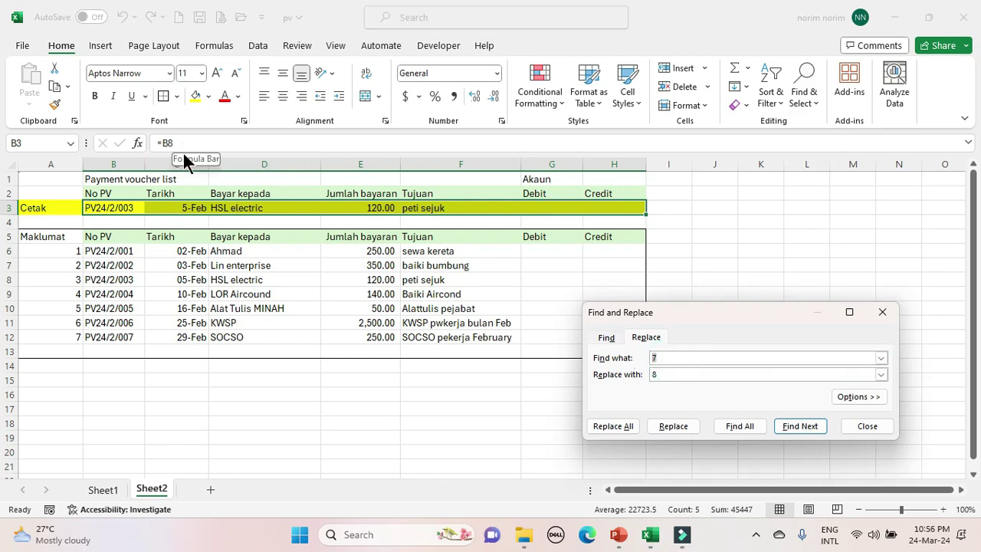
pyautogui.click(191, 143)
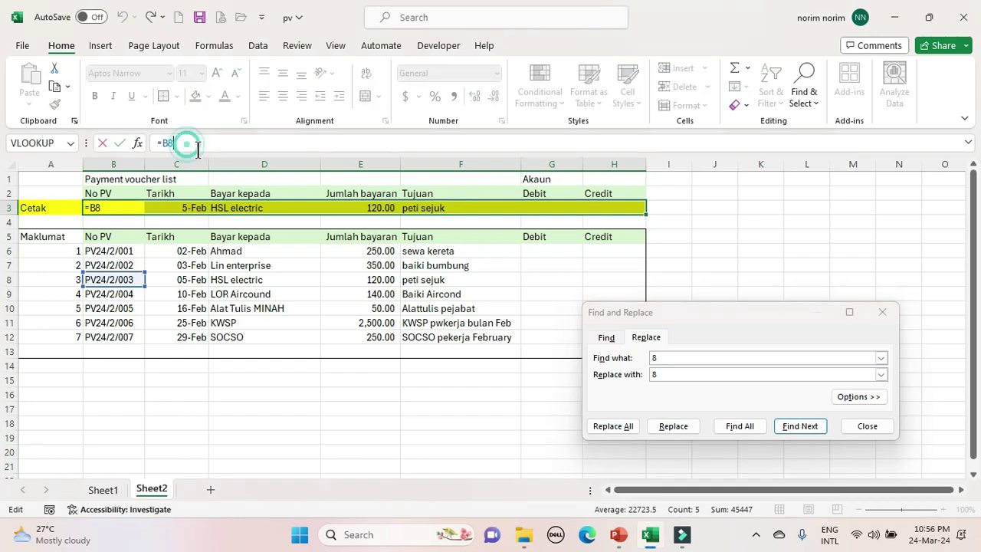
pyautogui.click(667, 357)
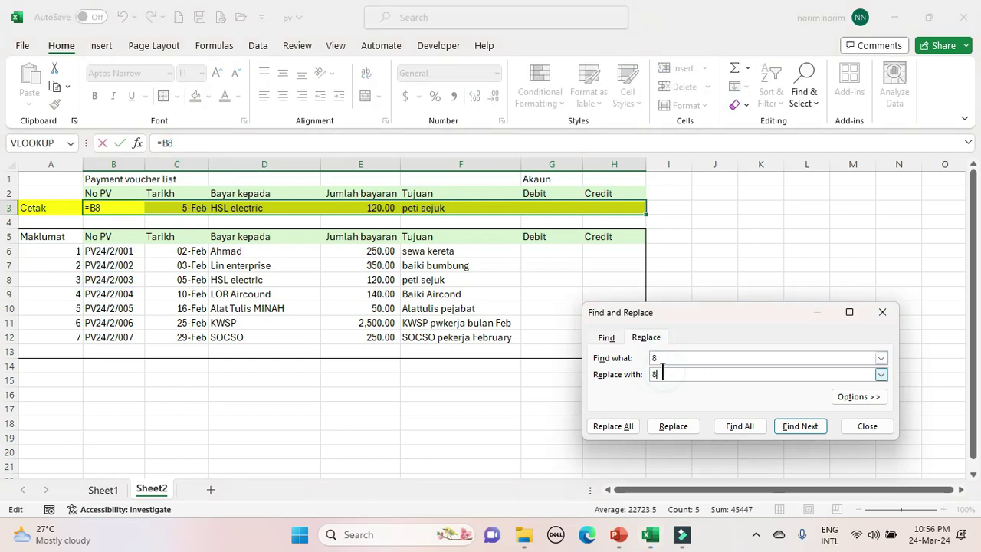
pyautogui.moveTo(664, 373); pyautogui.dragTo(640, 379)
pyautogui.write('9')
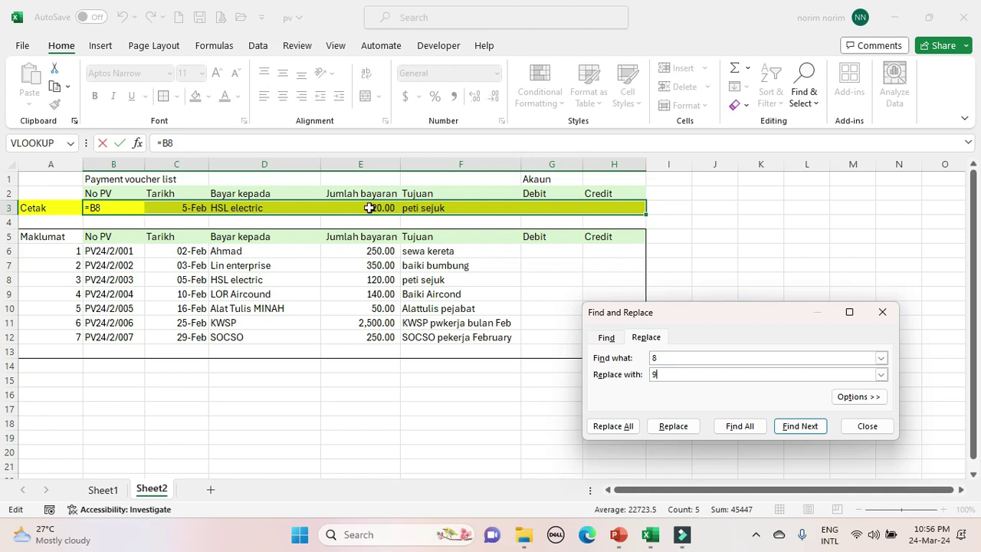
pyautogui.click(625, 430)
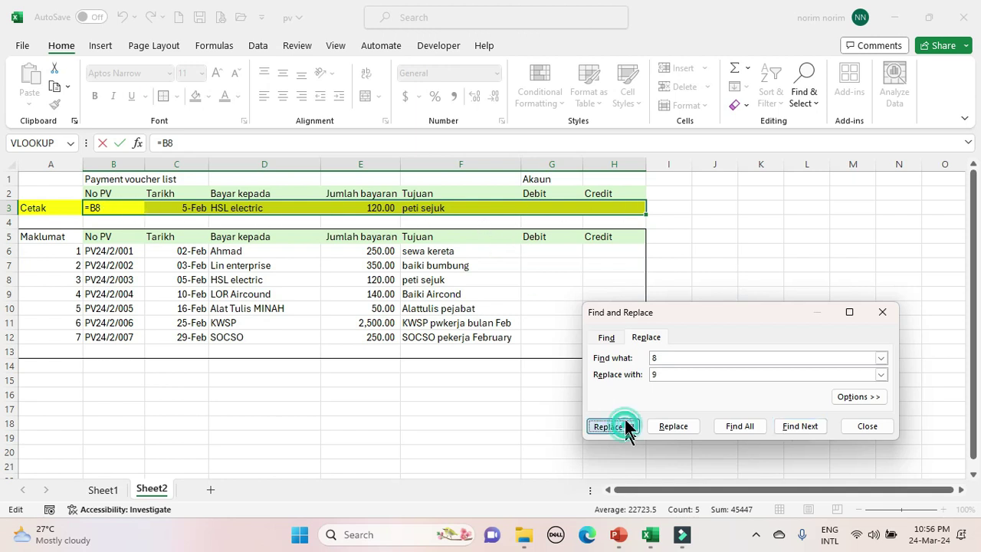
pyautogui.click(497, 306)
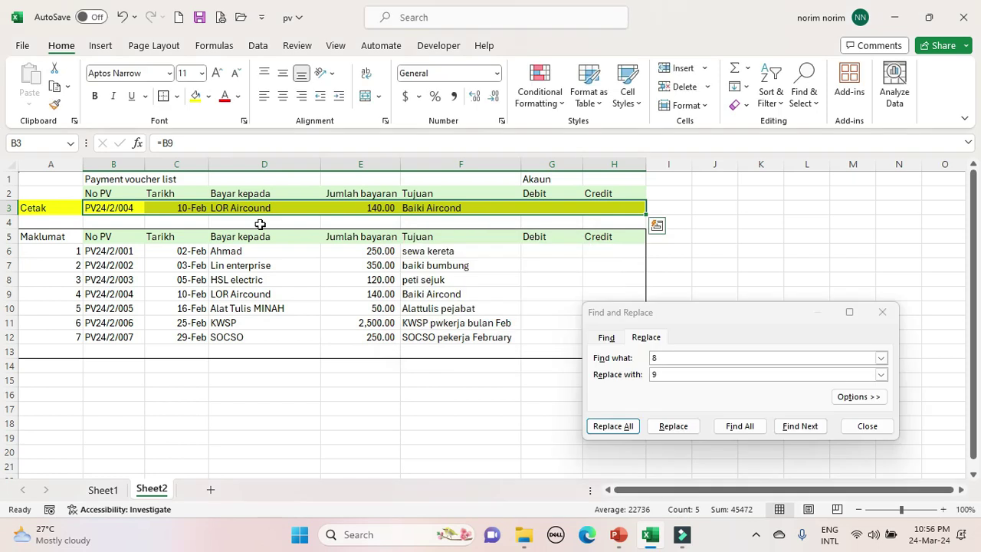
pyautogui.click(255, 205)
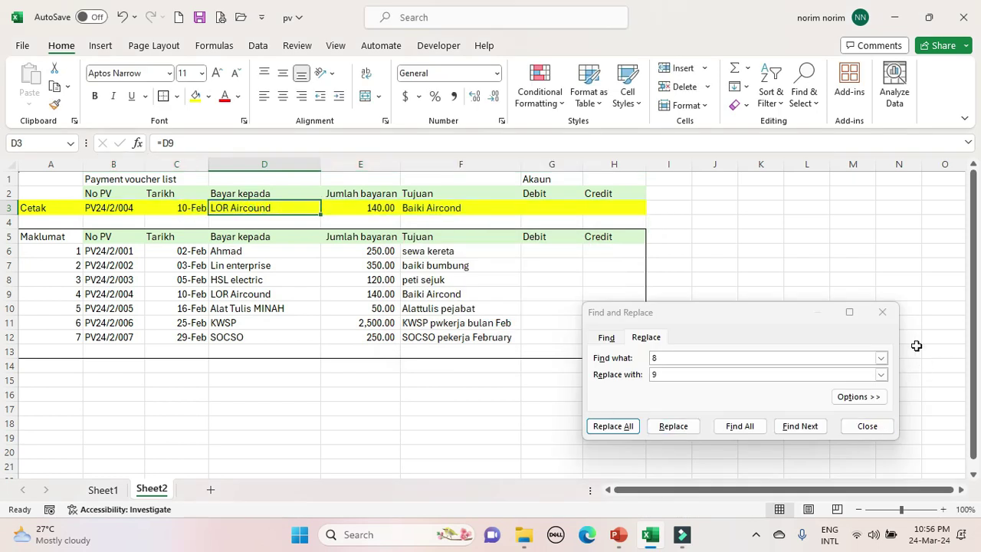
pyautogui.click(882, 312)
# - Preview the Sheet1 voucher for PV24/2/004, LOR Aircound, 140.00, then go back to Sheet2
pyautogui.click(110, 494)
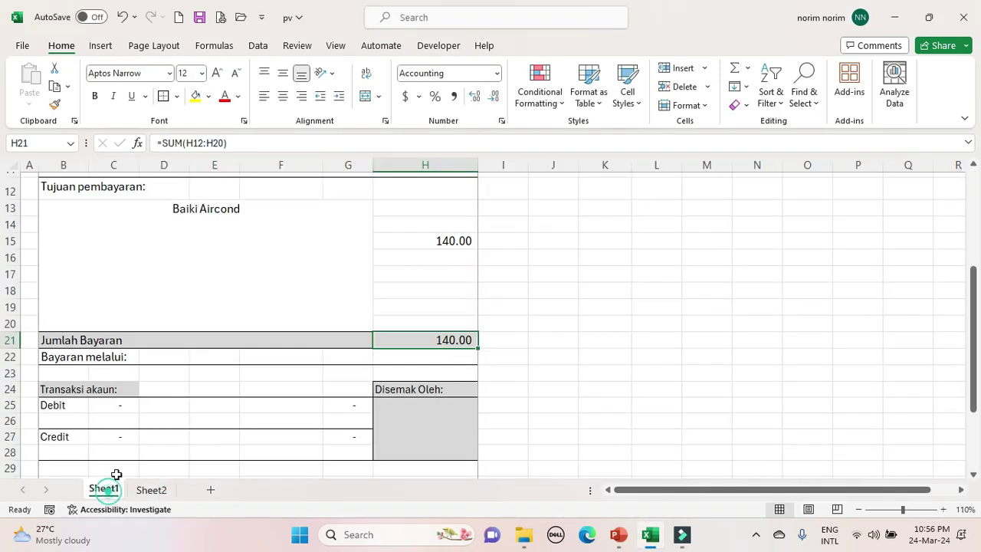
pyautogui.scroll(3, 317, 348)
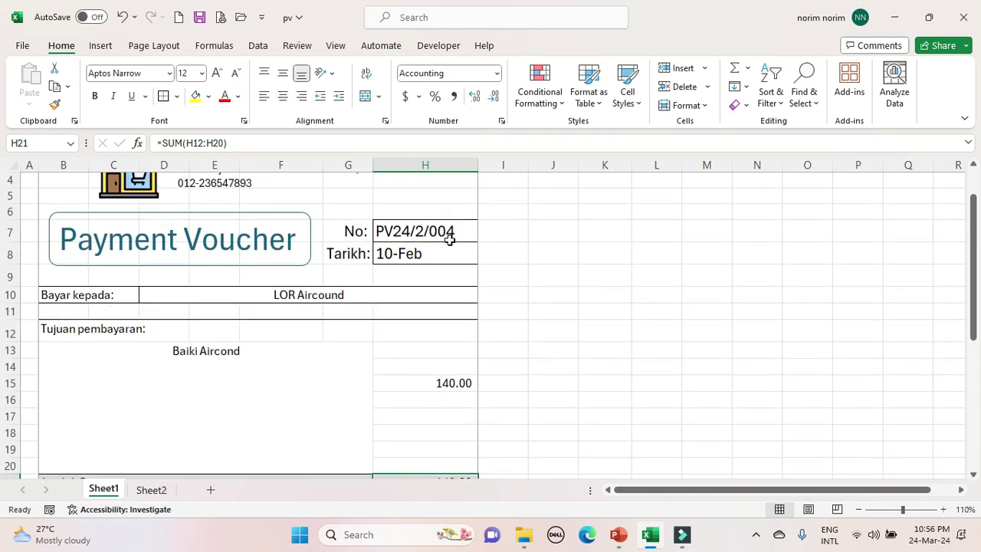
pyautogui.click(22, 46)
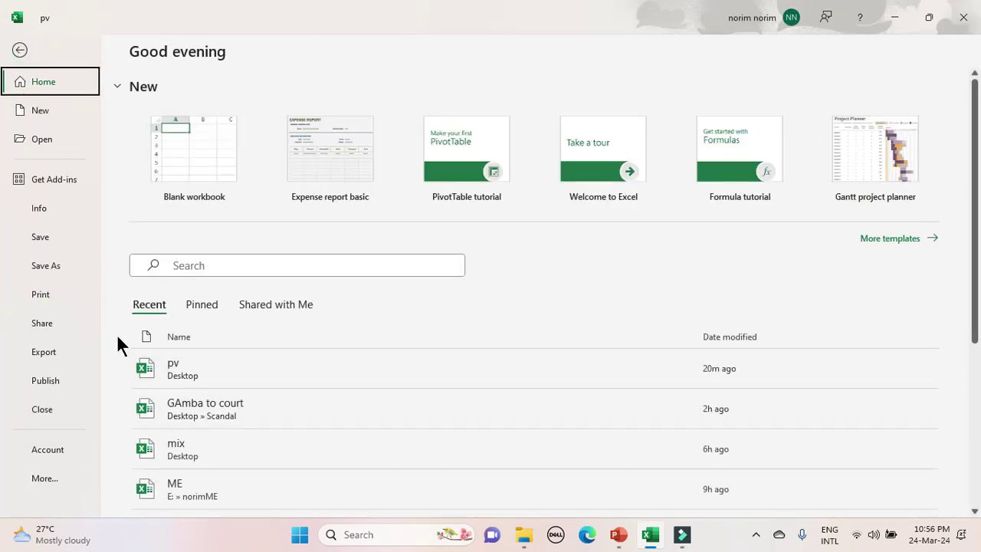
pyautogui.click(38, 296)
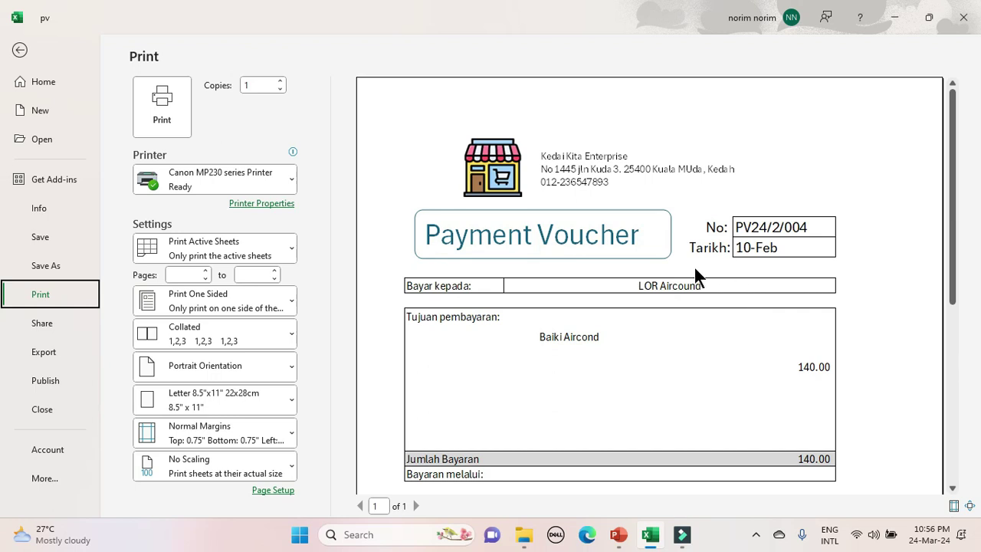
pyautogui.click(21, 51)
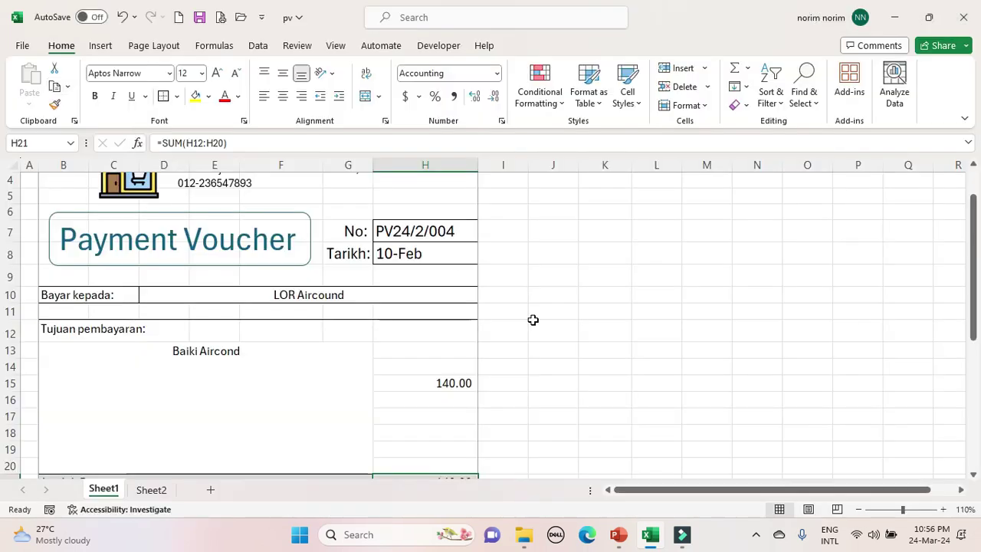
pyautogui.click(151, 495)
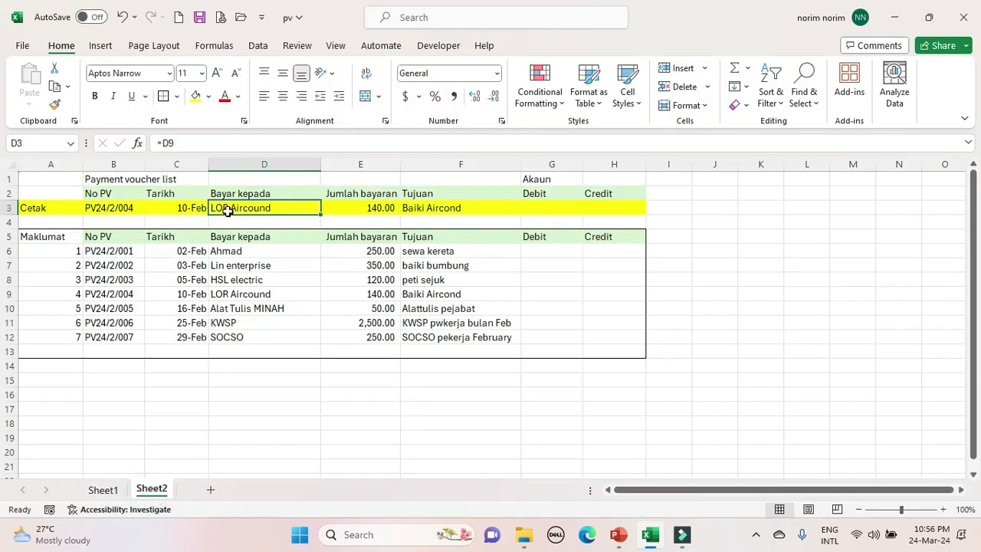
pyautogui.moveTo(99, 214); pyautogui.dragTo(636, 211)
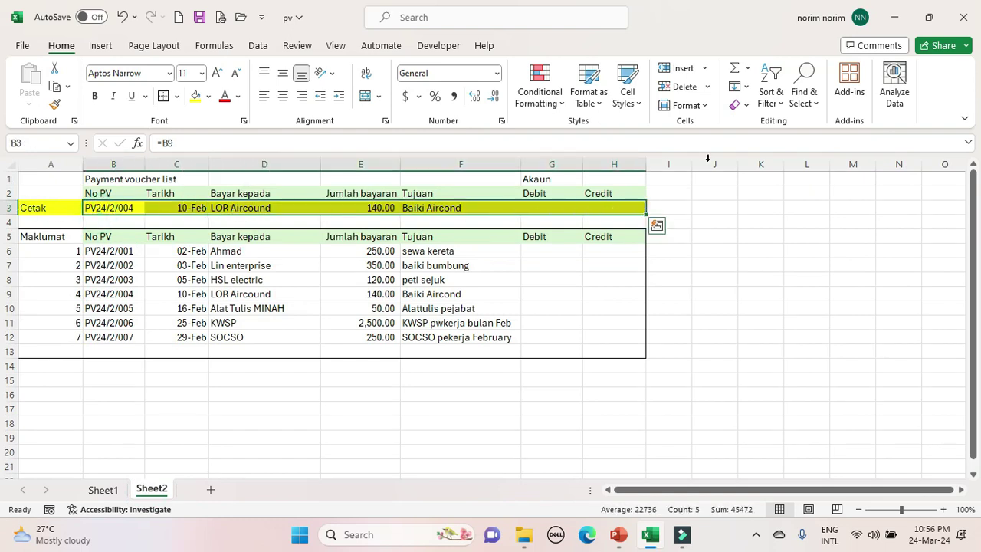
pyautogui.click(804, 105)
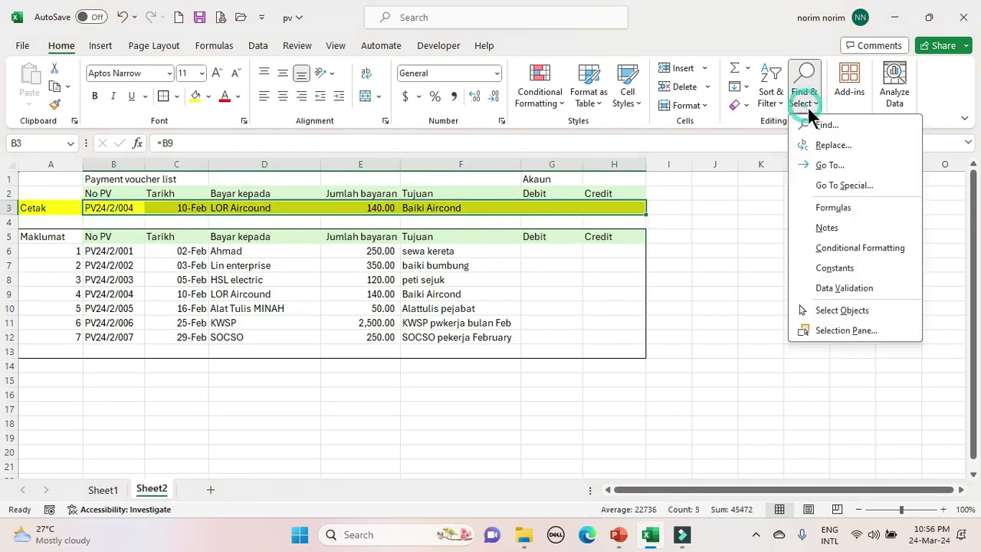
pyautogui.click(734, 300)
pyautogui.moveTo(105, 251)
pyautogui.mouseDown()
pyautogui.moveTo(508, 253)
pyautogui.moveTo(635, 346)
pyautogui.mouseUp()
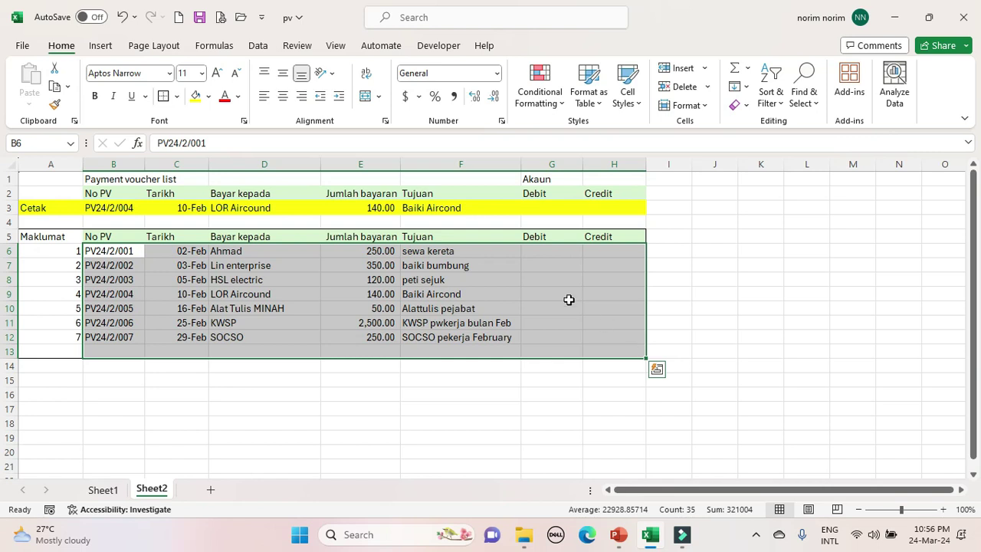
pyautogui.click(564, 256)
pyautogui.click(624, 251)
pyautogui.click(537, 265)
pyautogui.click(649, 266)
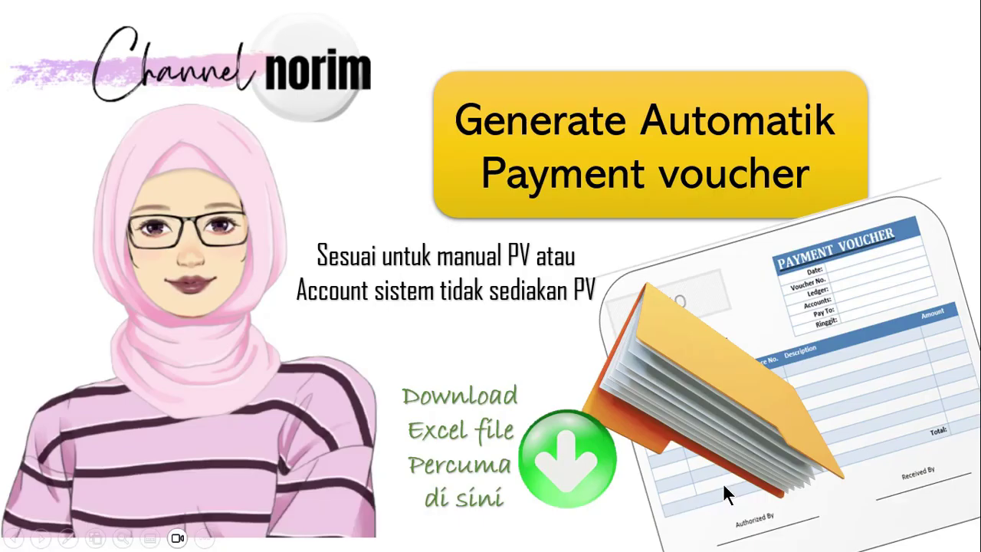
# - Advance the slideshow to the Payment Voucher slide
pyautogui.click(723, 484)
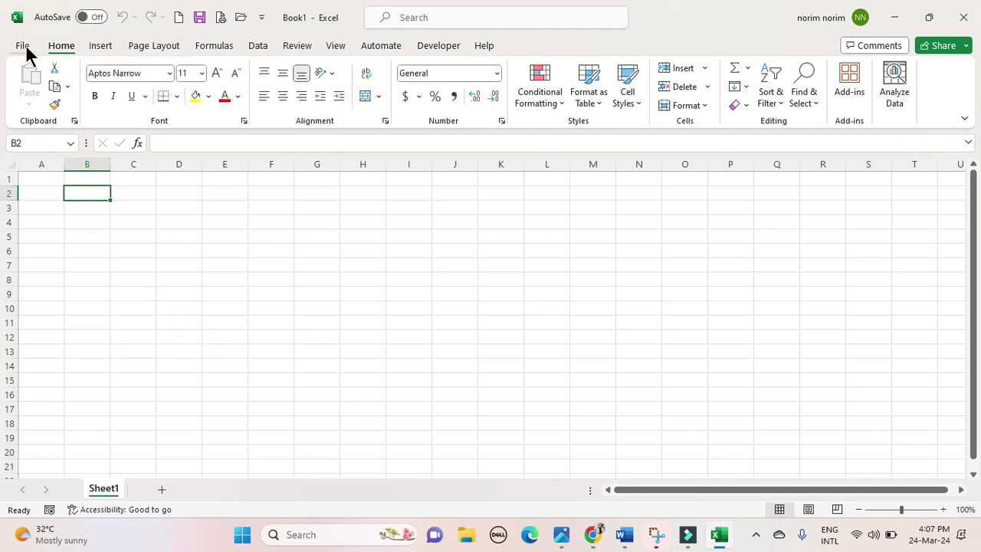
# - Browse Insert illustrations for the form's logo, then select the voucher form area B1:H35
pyautogui.click(97, 47)
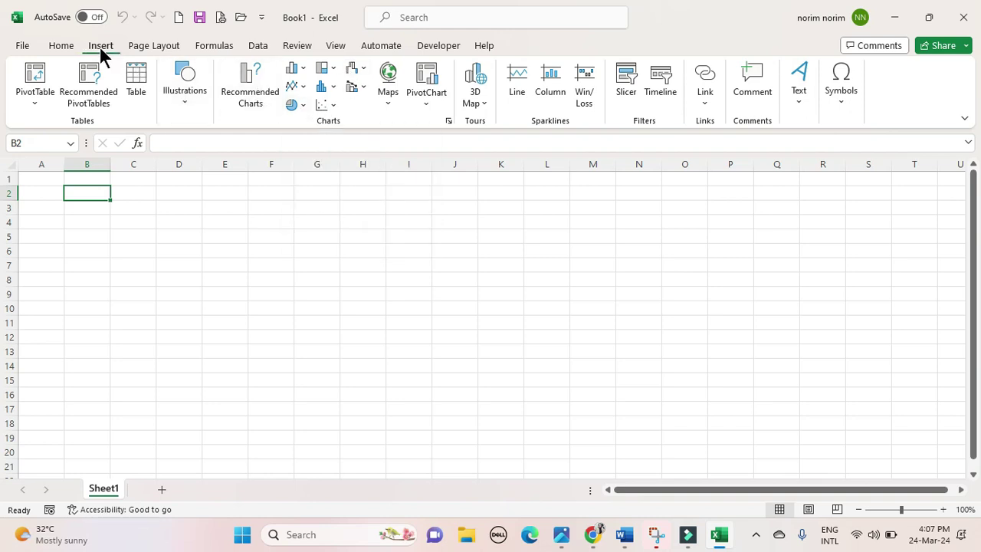
pyautogui.click(186, 92)
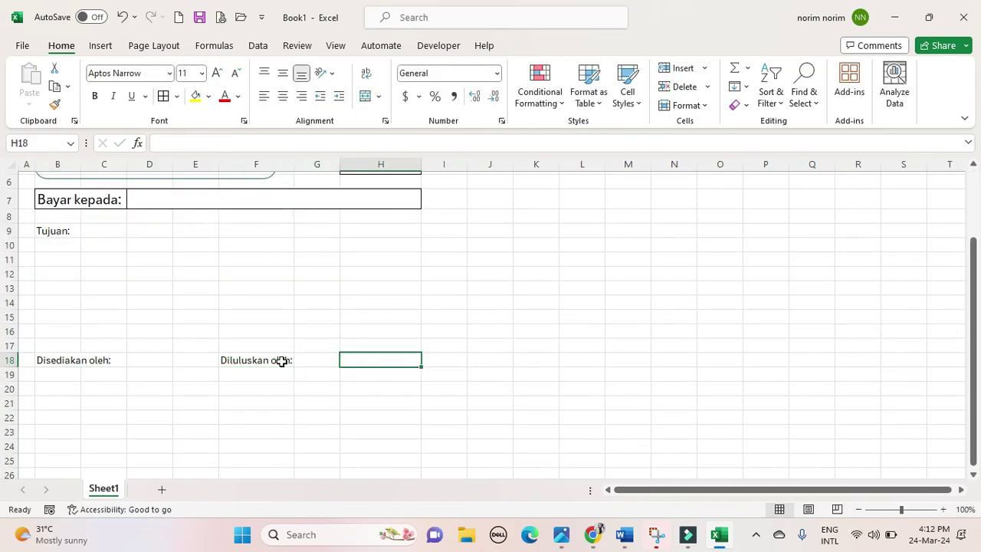
pyautogui.moveTo(197, 195); pyautogui.dragTo(383, 495)
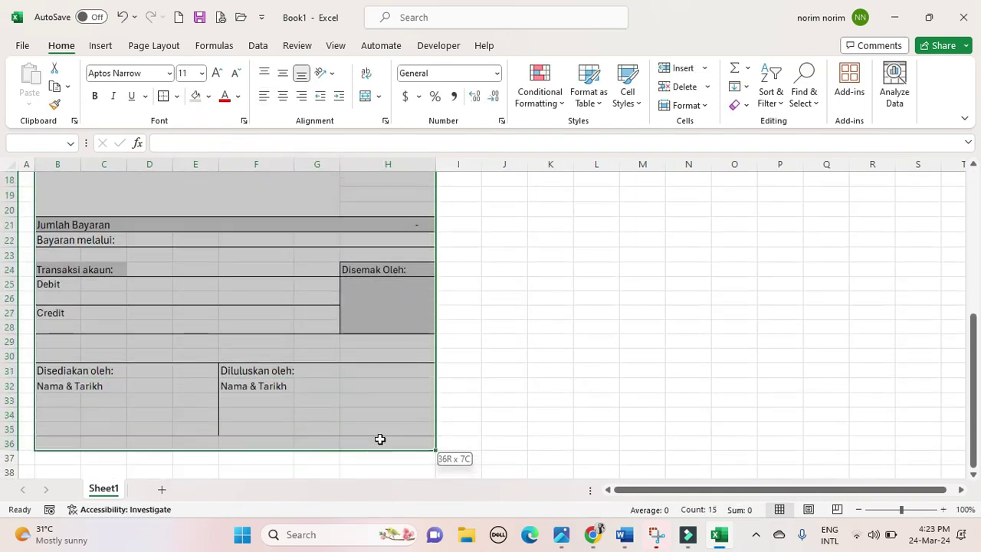
# - Set the voucher form B1:H35 as the print area
pyautogui.moveTo(383, 494); pyautogui.dragTo(379, 434)
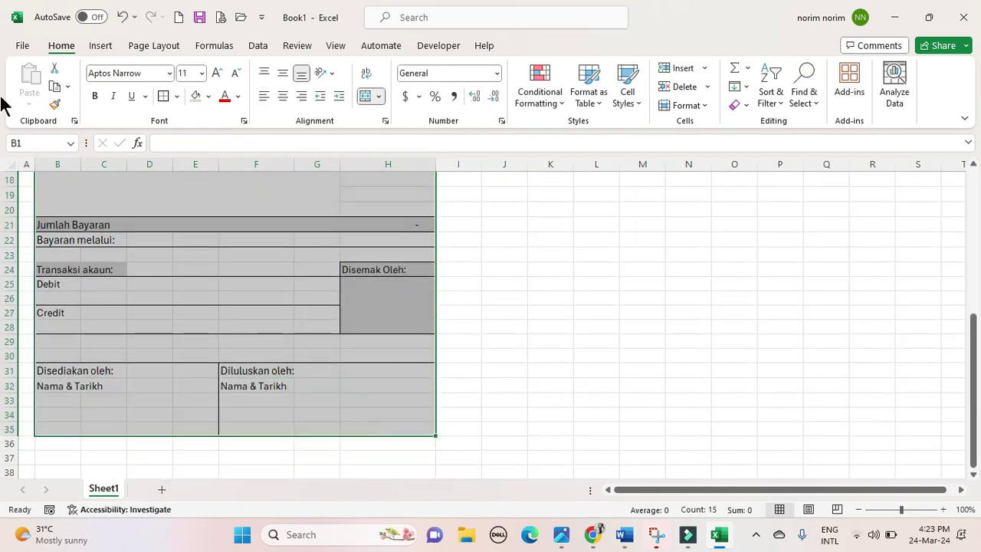
pyautogui.click(21, 46)
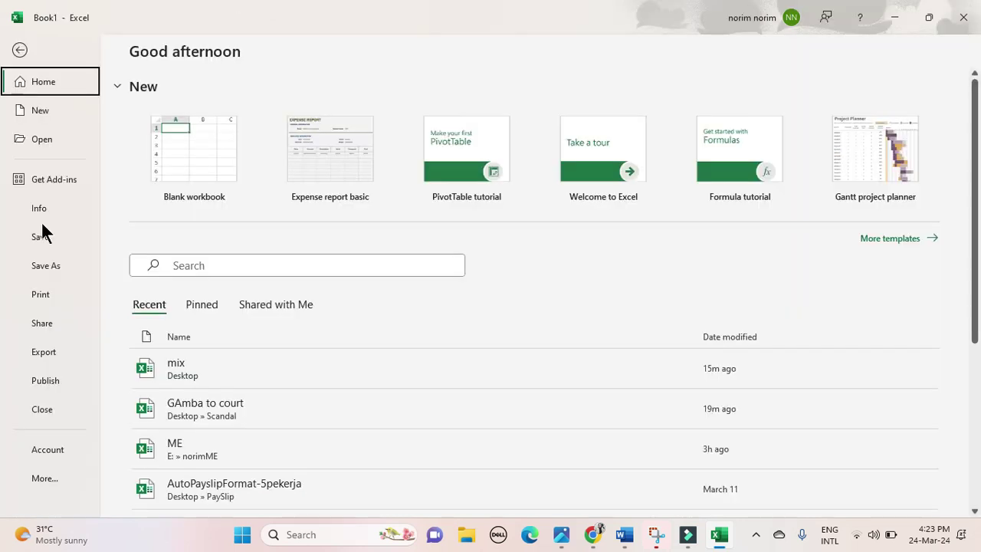
pyautogui.click(20, 49)
pyautogui.click(149, 45)
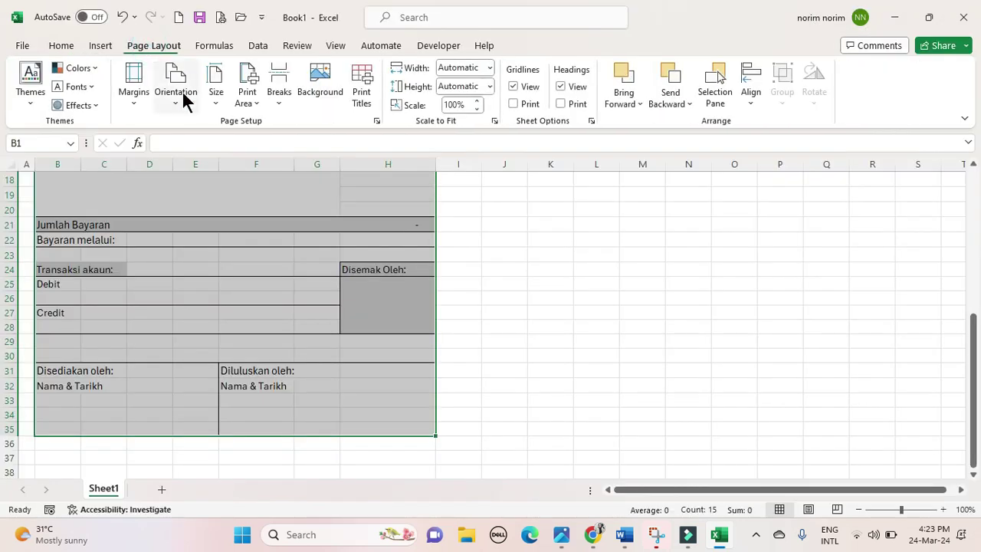
pyautogui.click(246, 98)
pyautogui.click(268, 126)
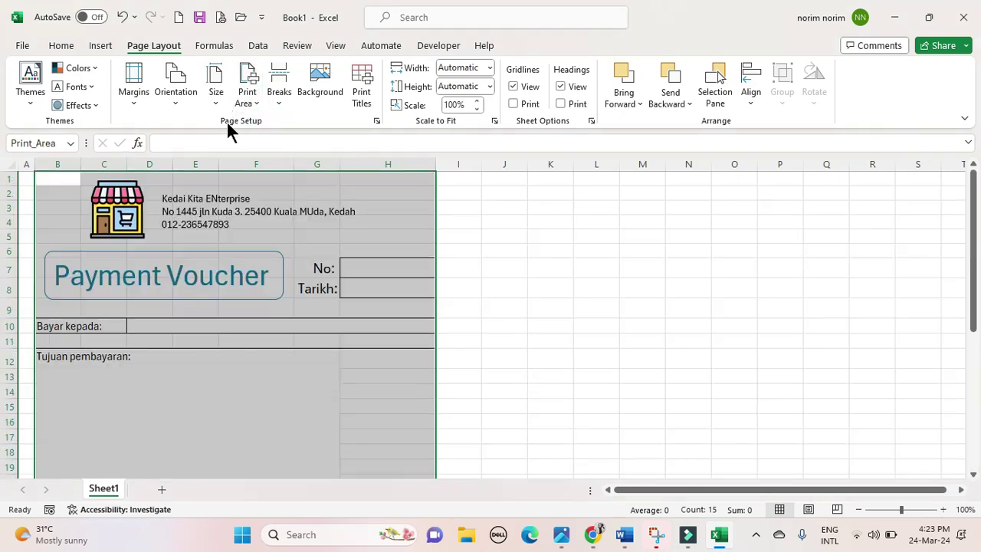
# - Confirm the voucher prints on one page, then return and select the Bayar kepada label cell
pyautogui.click(22, 48)
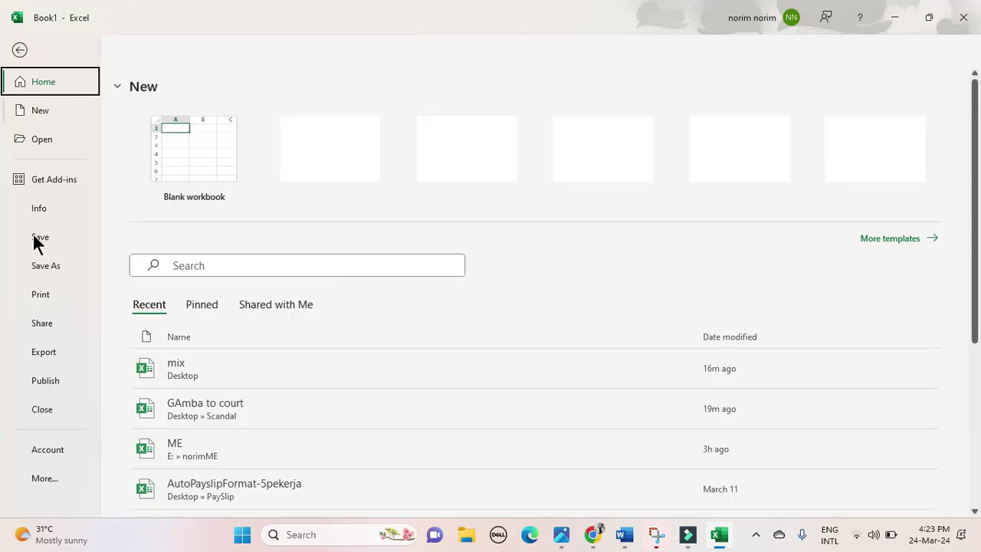
pyautogui.click(46, 295)
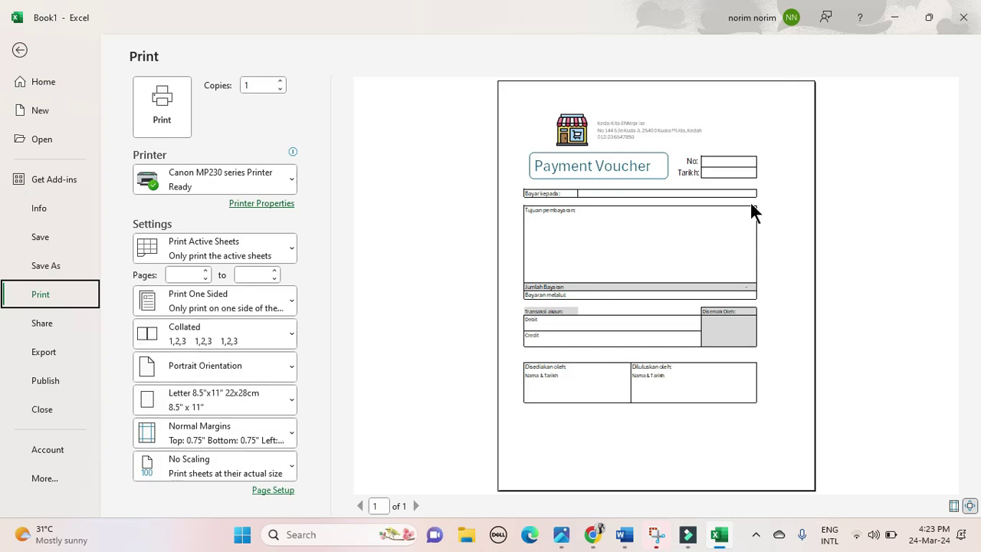
pyautogui.click(22, 52)
pyautogui.click(557, 283)
pyautogui.click(502, 328)
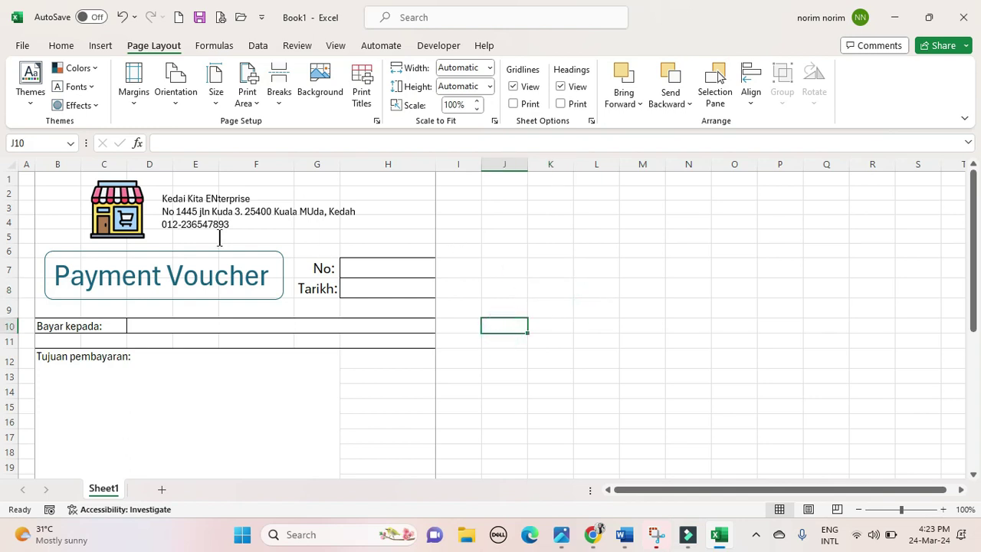
pyautogui.scroll(-2, 221, 381)
pyautogui.click(83, 239)
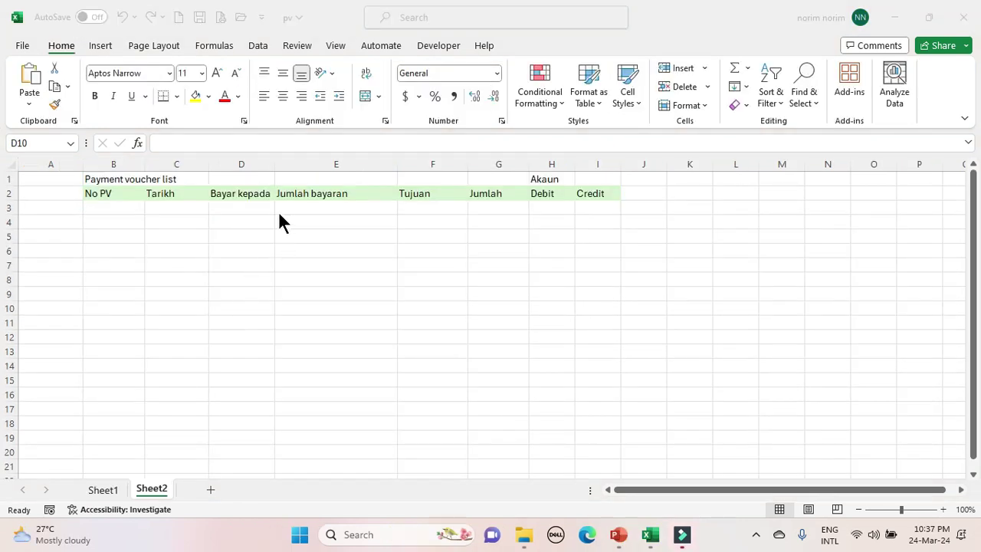
# - Fill row 3 (A3:I3) of Sheet2 with yellow
pyautogui.click(104, 490)
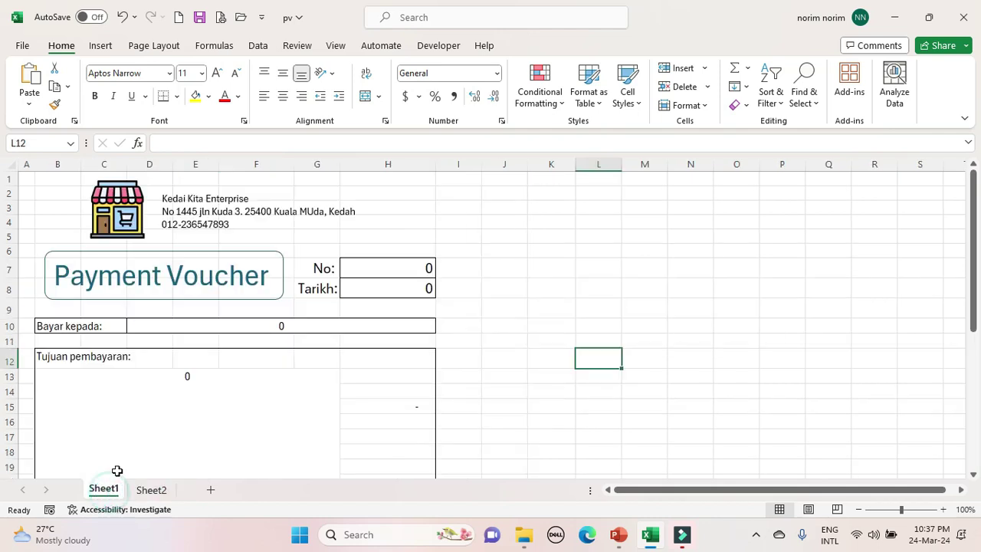
pyautogui.scroll(-3, 391, 280)
pyautogui.scroll(-1, 391, 279)
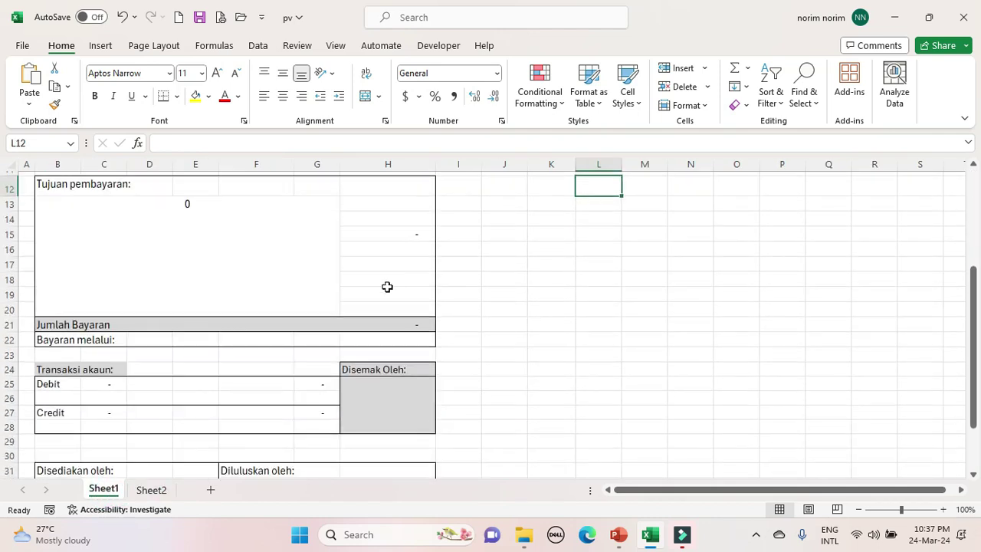
pyautogui.click(158, 492)
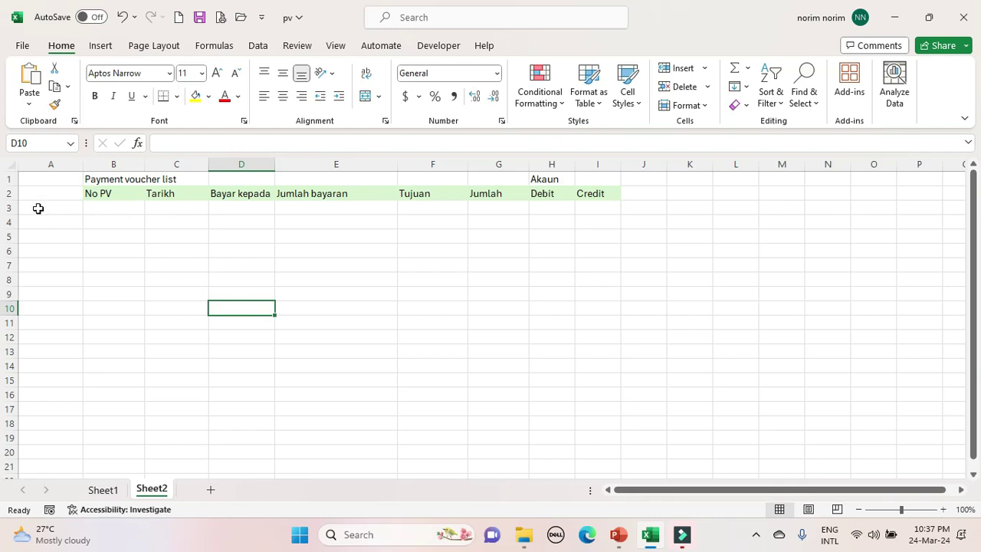
pyautogui.moveTo(44, 210); pyautogui.dragTo(603, 212)
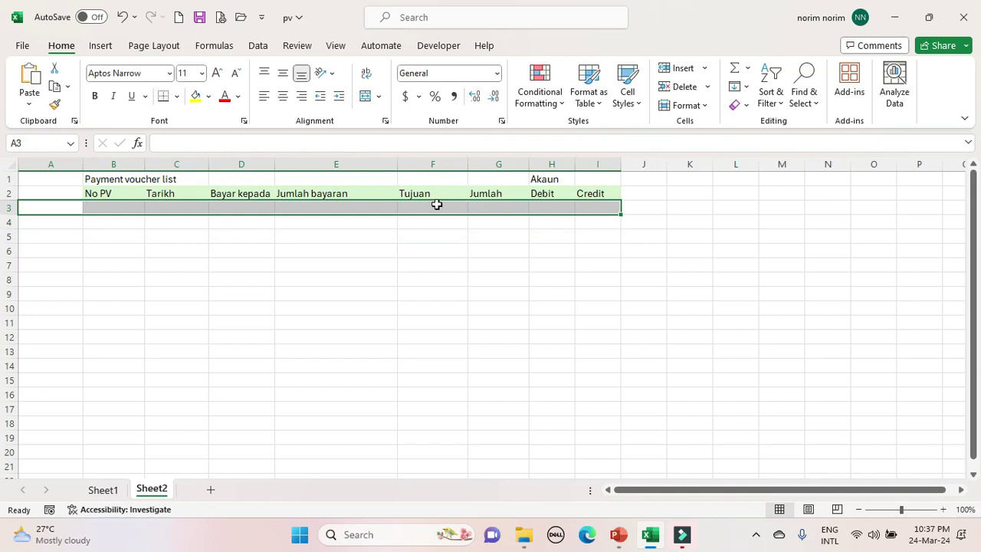
pyautogui.click(197, 102)
pyautogui.click(131, 322)
# - Label cell A3 'Cetak' and cell A5 'Maklumat'
pyautogui.click(61, 214)
pyautogui.write('Cetak')
pyautogui.click(117, 289)
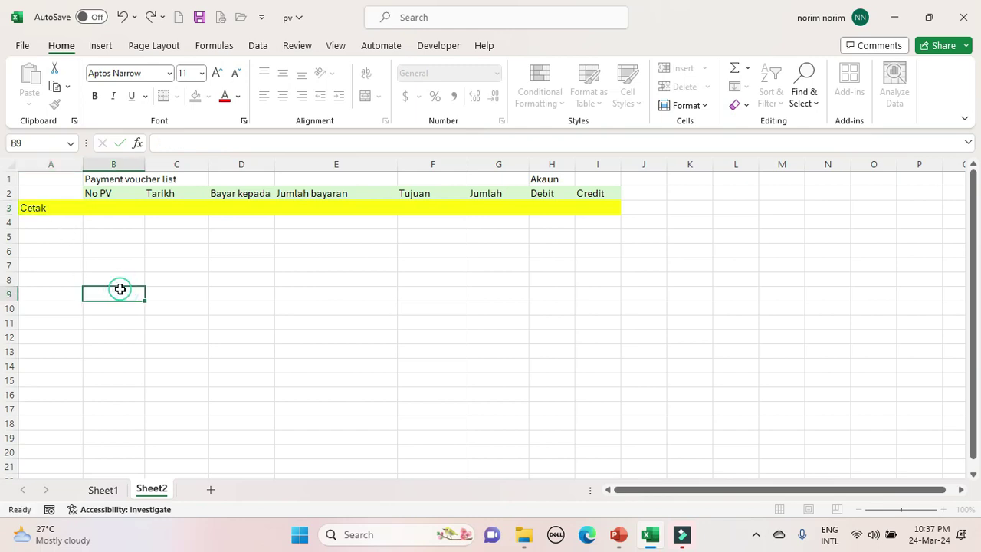
pyautogui.click(78, 236)
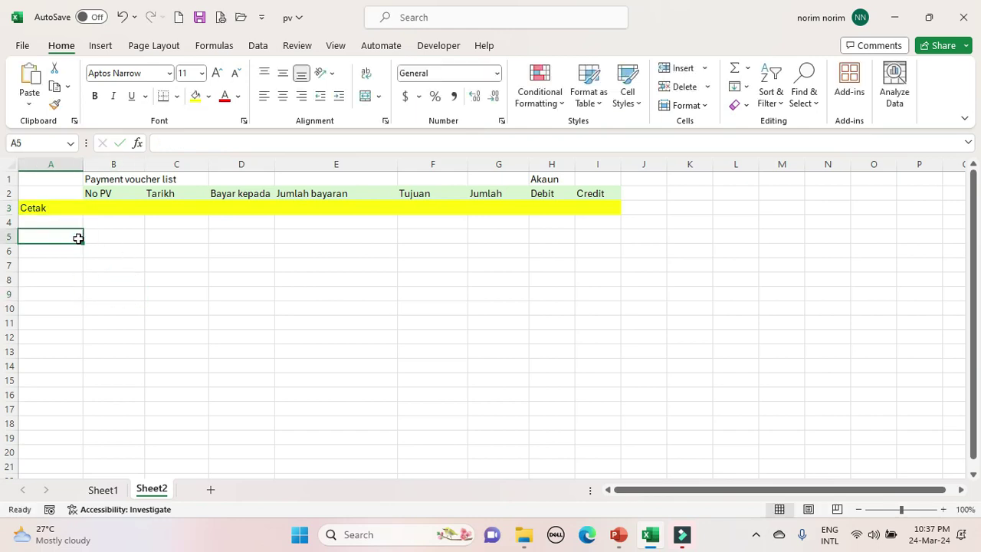
pyautogui.write('MAklumat')
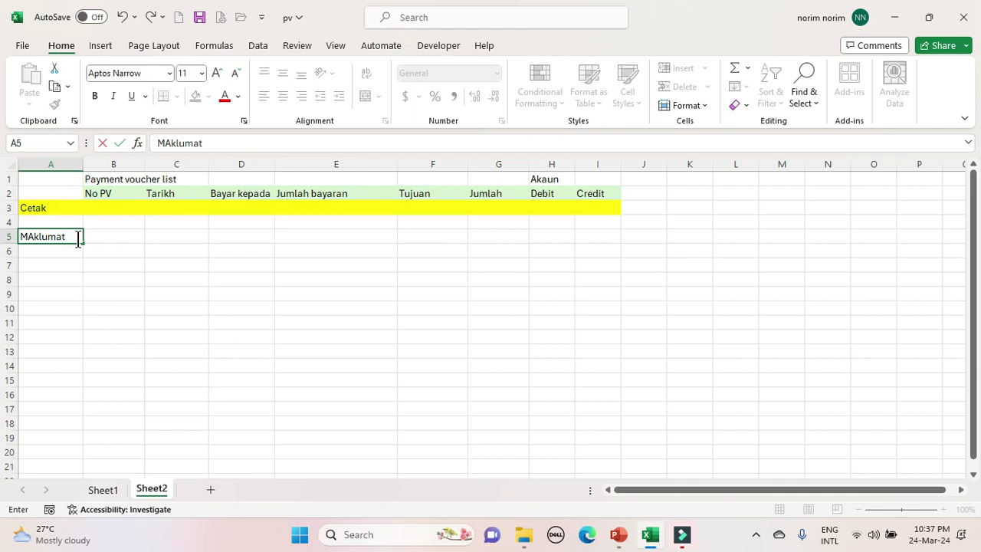
pyautogui.click(131, 308)
# - Copy the row 2 column headers (No PV to Credit), ready to paste at B5
pyautogui.click(121, 199)
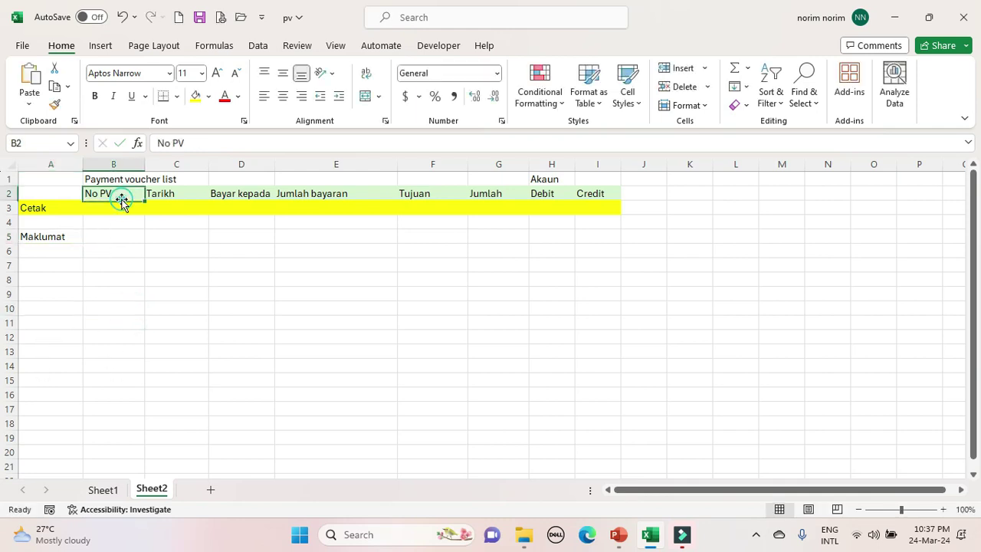
pyautogui.moveTo(110, 193); pyautogui.dragTo(591, 193)
pyautogui.rightClick(590, 193)
pyautogui.click(634, 114)
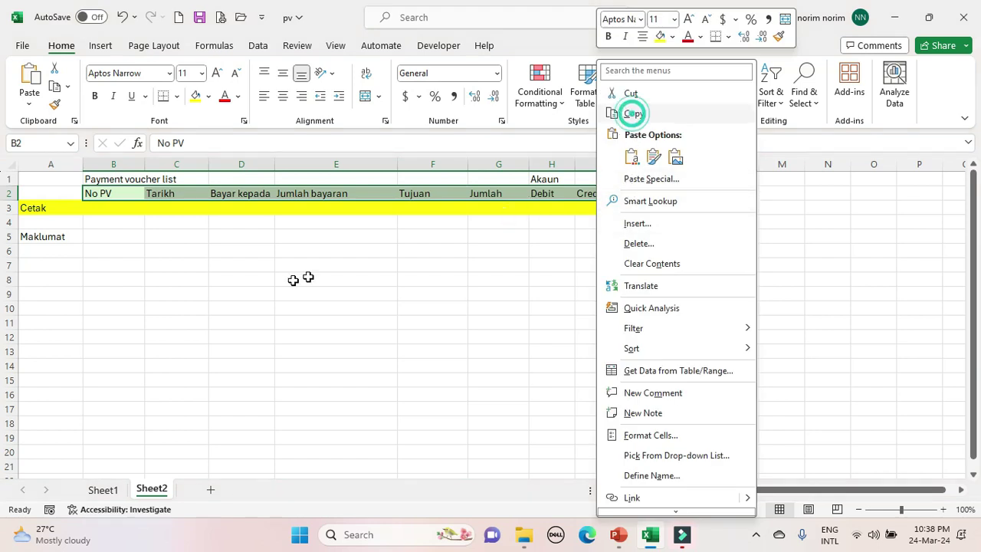
pyautogui.click(98, 237)
# - Paste the headers into row 5 and number A6:A8 as 1, 2, 3
pyautogui.press('Return')
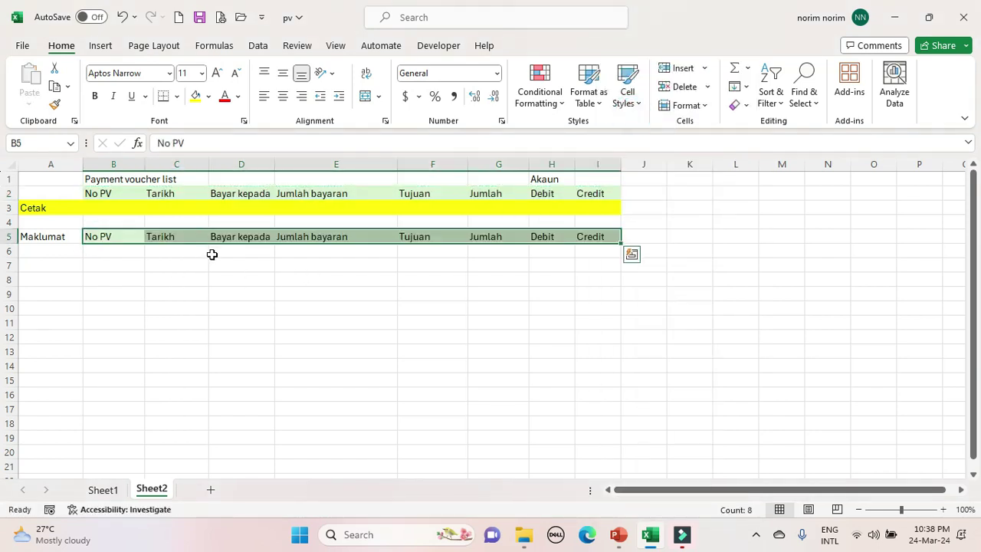
pyautogui.click(153, 332)
pyautogui.click(77, 252)
pyautogui.write('1')
pyautogui.press('Return')
pyautogui.write('2')
pyautogui.press('Return')
pyautogui.write('3')
pyautogui.press('Return')
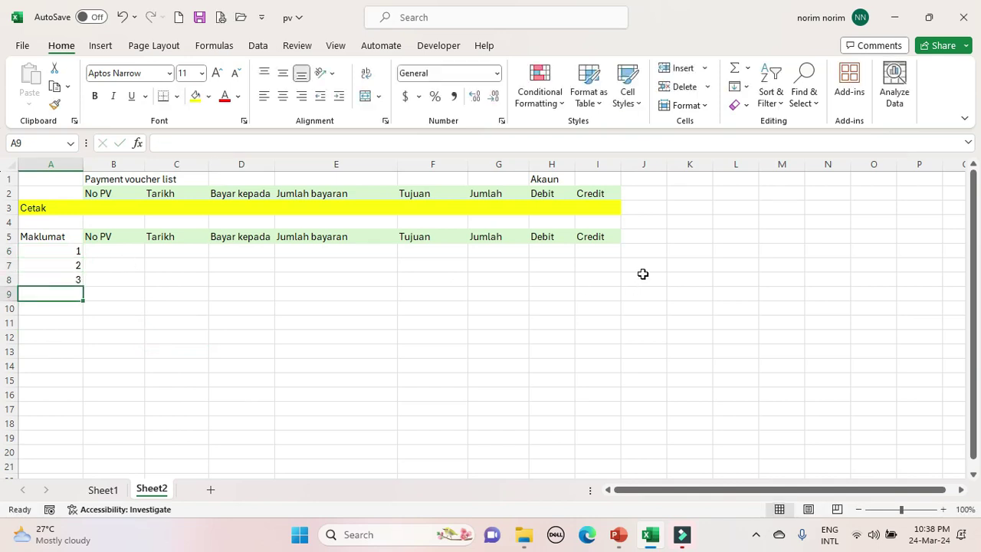
# - Enter 24/2/001 in B6 and fill voucher numbers through 24/2/007 down to B12
pyautogui.click(131, 254)
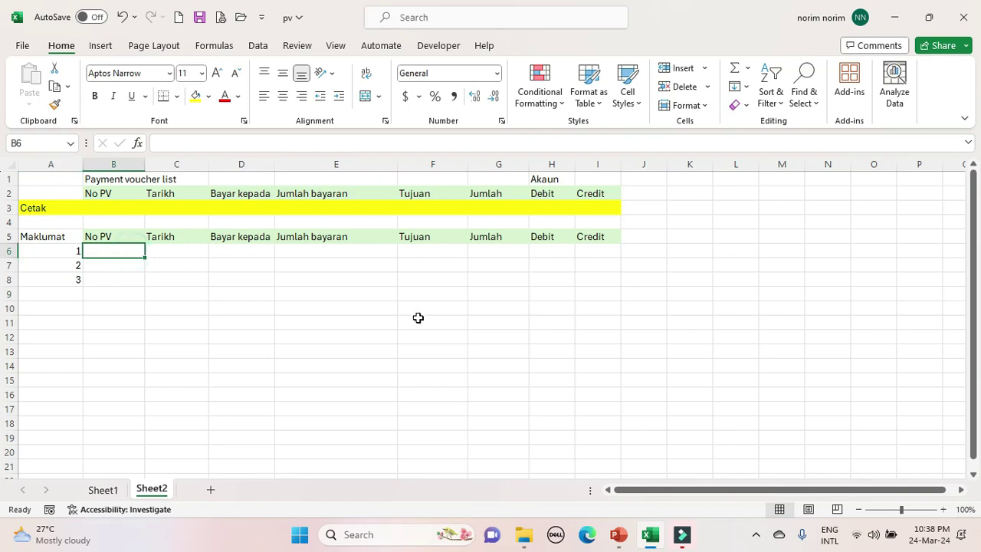
pyautogui.write('24/2/001')
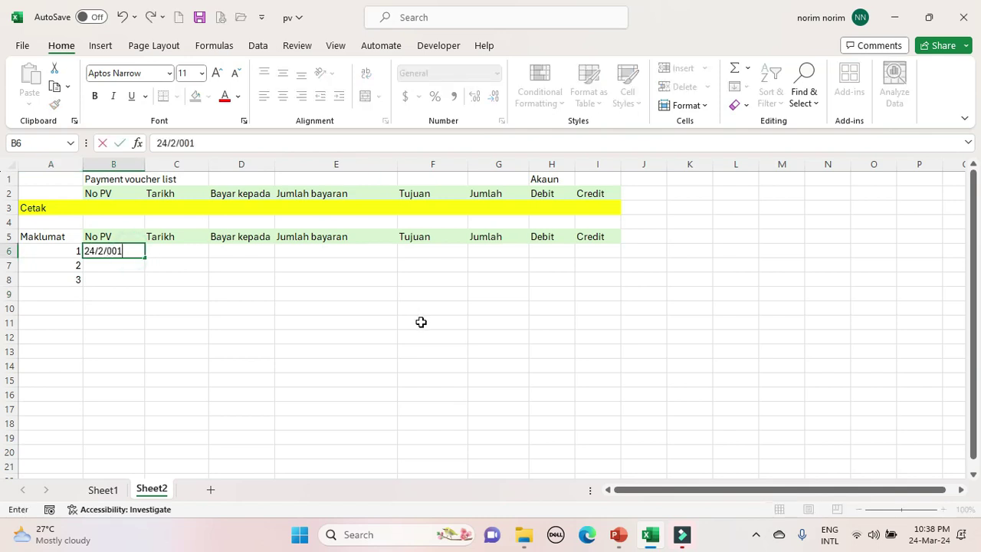
pyautogui.press('Return')
pyautogui.click(141, 253)
pyautogui.moveTo(142, 255); pyautogui.dragTo(145, 341)
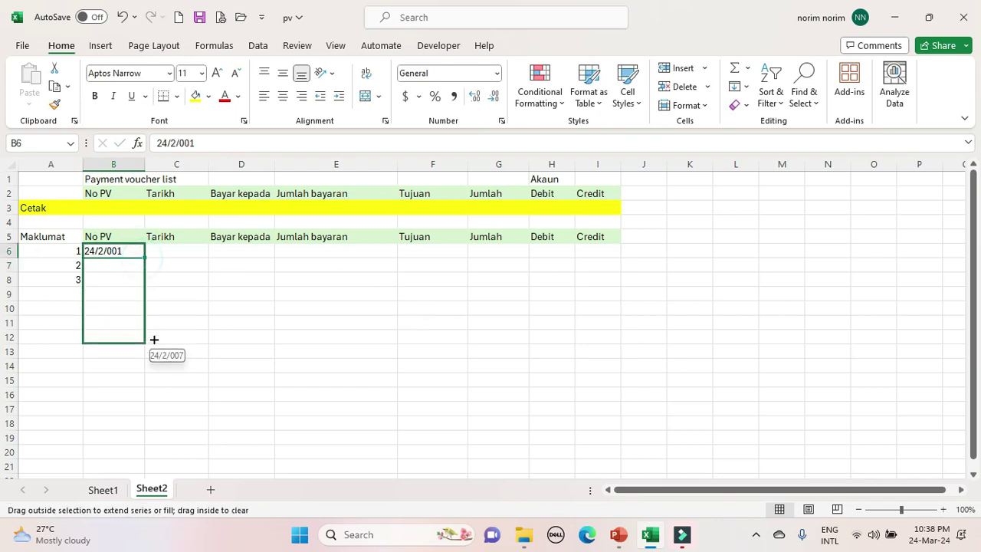
pyautogui.click(79, 280)
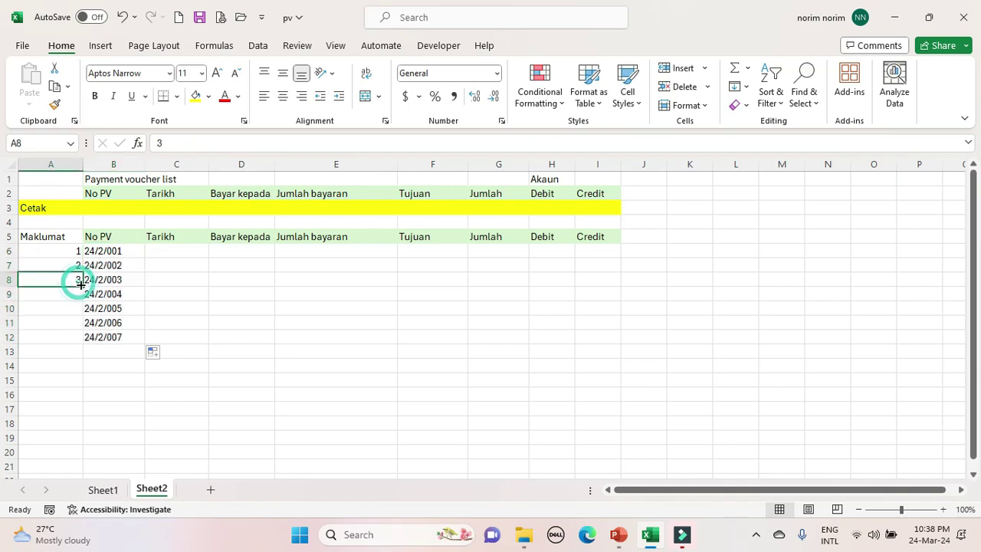
pyautogui.moveTo(81, 251); pyautogui.dragTo(82, 341)
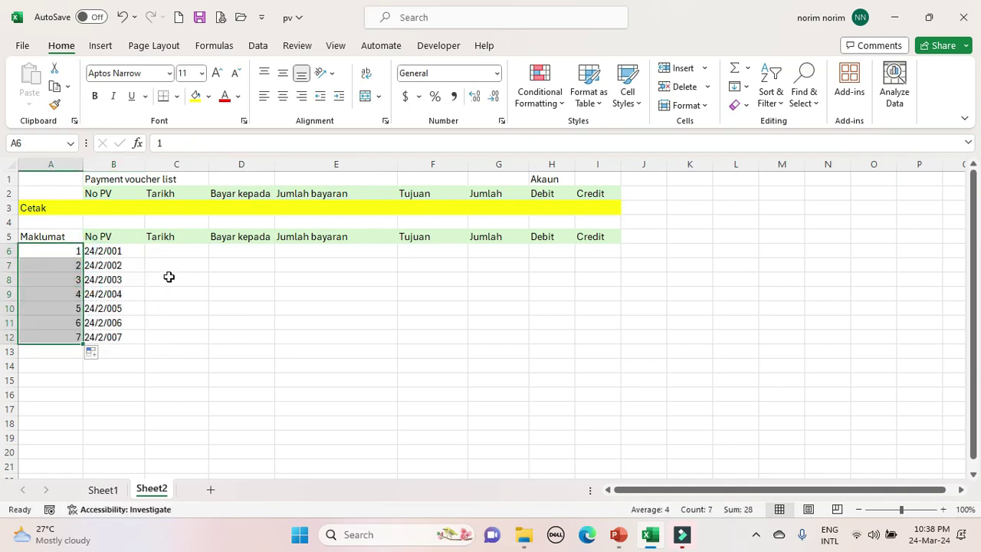
# - Enter the February dates 2, 3, 5, 10, 16, 25 and 29 in the Tarikh column
pyautogui.click(174, 252)
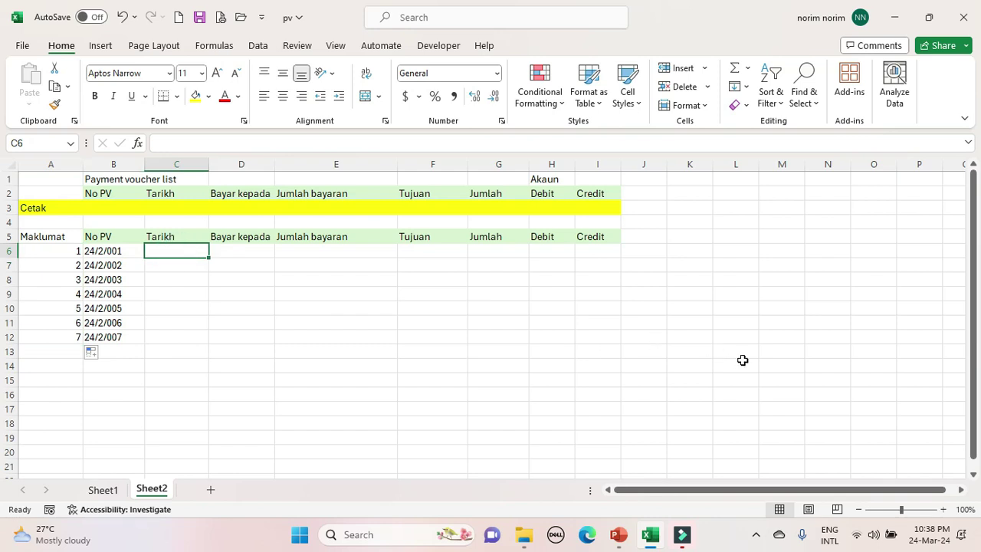
pyautogui.write('2/2')
pyautogui.press('Return')
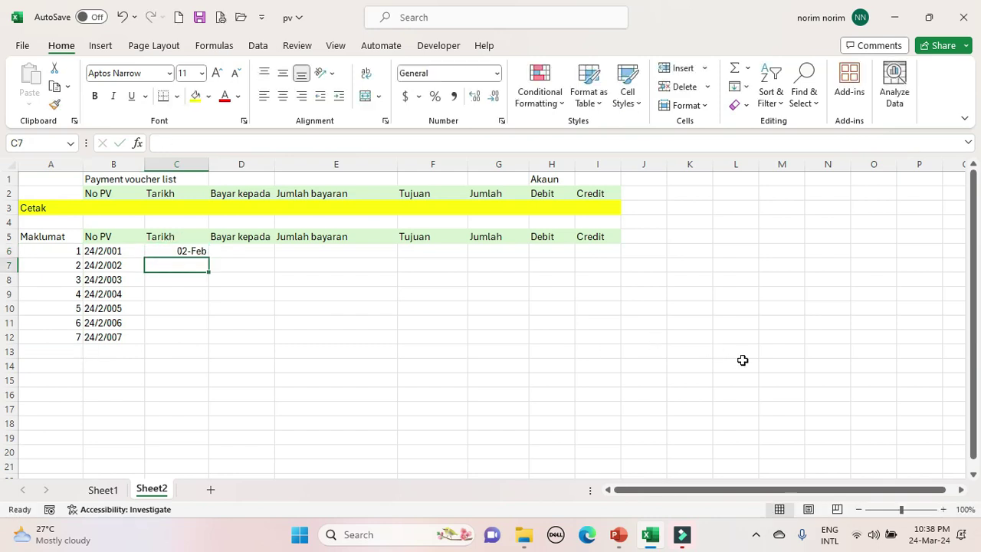
pyautogui.write('3')
pyautogui.write('2')
pyautogui.press('Return')
pyautogui.write('5/3')
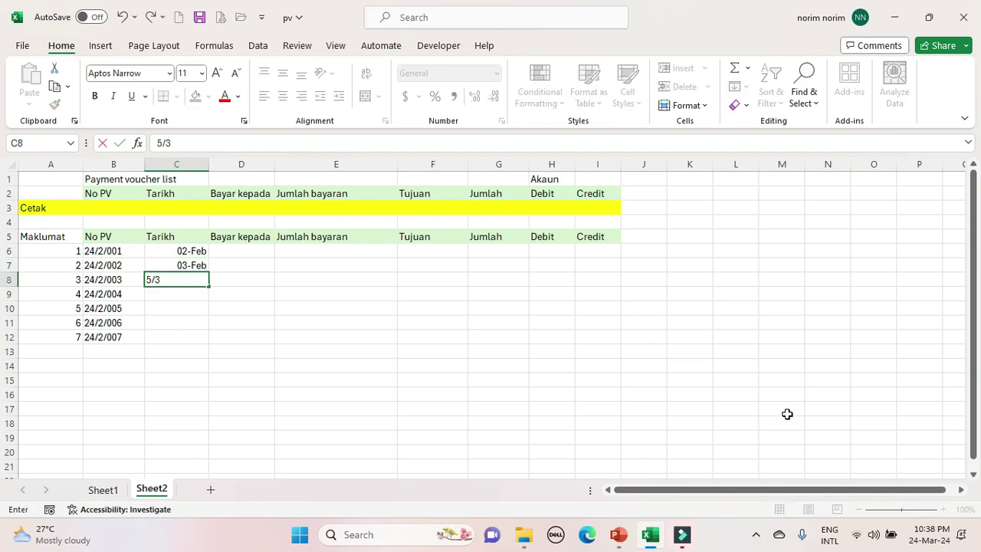
pyautogui.press('Return')
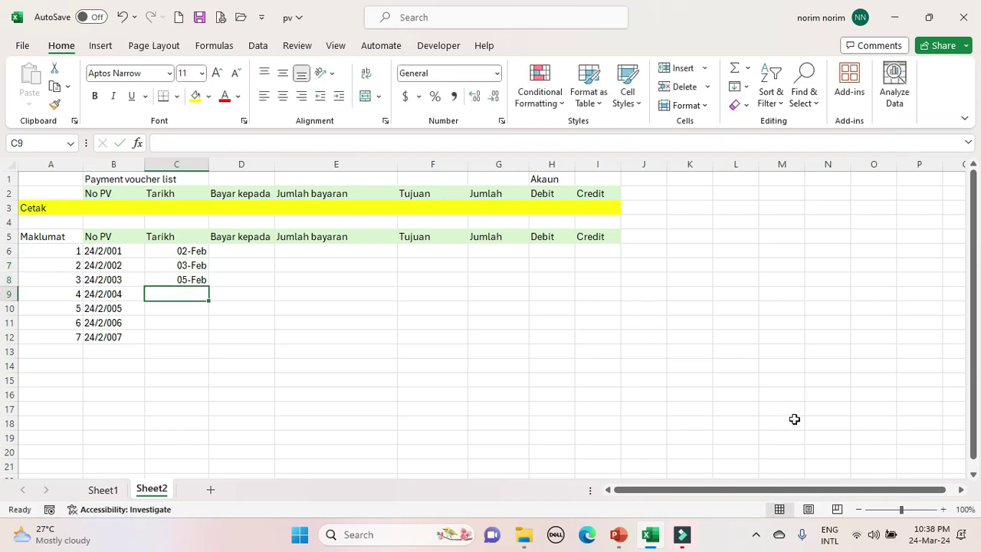
pyautogui.write('10')
pyautogui.press('Return')
pyautogui.write('16/2 25/2 29/2')
pyautogui.press('Up')
# - Widen the Bayar kepada column and enter the seven payee names
pyautogui.moveTo(277, 164); pyautogui.dragTo(321, 164)
pyautogui.click(252, 251)
pyautogui.write('Ahmad KWSp')
pyautogui.press('BackSpace')
pyautogui.press('BackSpace')
pyautogui.press('BackSpace')
pyautogui.write('Lin enterprise HSL')
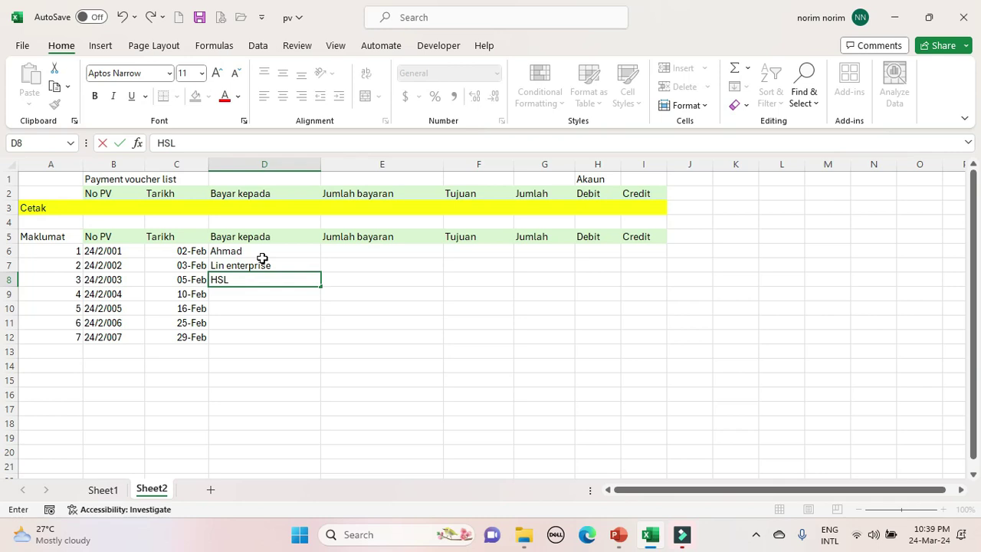
pyautogui.write('lectric LOR Aircound Stationry')
pyautogui.press('BackSpace')
pyautogui.press('BackSpace')
pyautogui.press('BackSpace')
pyautogui.write('Alat Tulis MINAH KWSP SOCCO')
pyautogui.press('BackSpace')
pyautogui.press('BackSpace')
pyautogui.write('SO')
# - Enter amounts 250, 350, 120, 140, 50, 2500 and 250 in column E
pyautogui.click(381, 251)
pyautogui.write('250 350 120 140 50 2500 250')
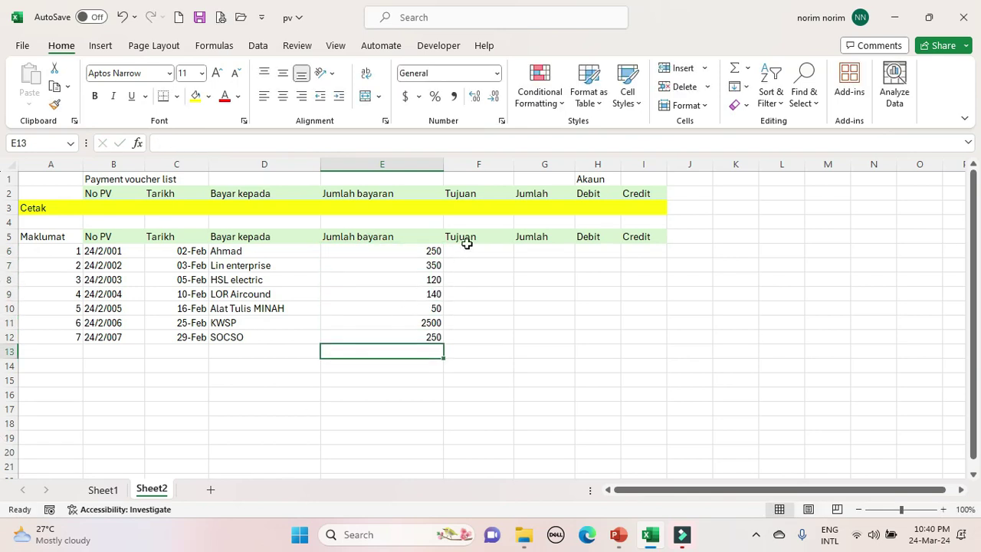
pyautogui.moveTo(517, 161); pyautogui.dragTo(547, 161)
# - Enter purposes sewa kereta, baiki bumbung, peti sejuk, Baiki Aircond and Alattulis pejabat
pyautogui.click(499, 249)
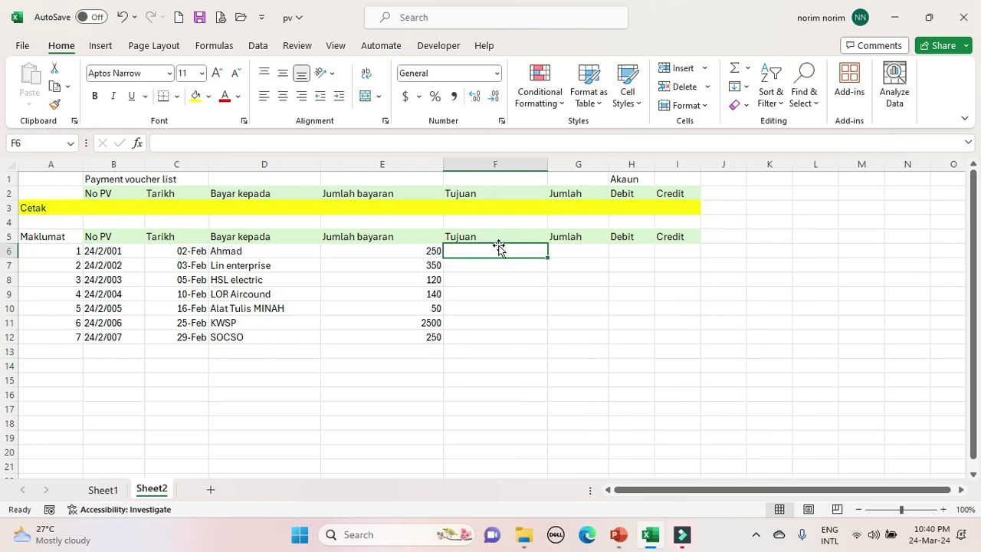
pyautogui.write('sewa kereta')
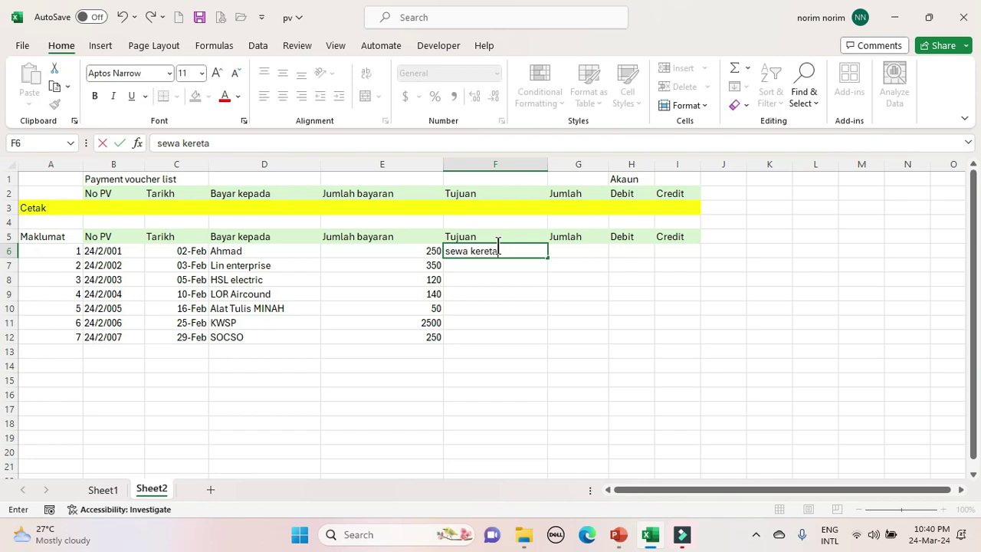
pyautogui.press('Return')
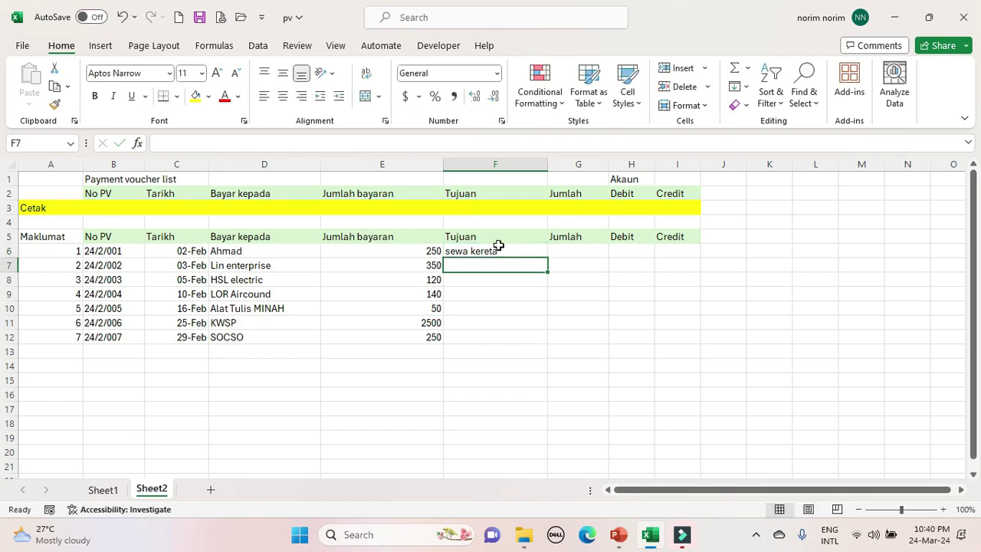
pyautogui.write('baiki bumbung')
pyautogui.press('Return')
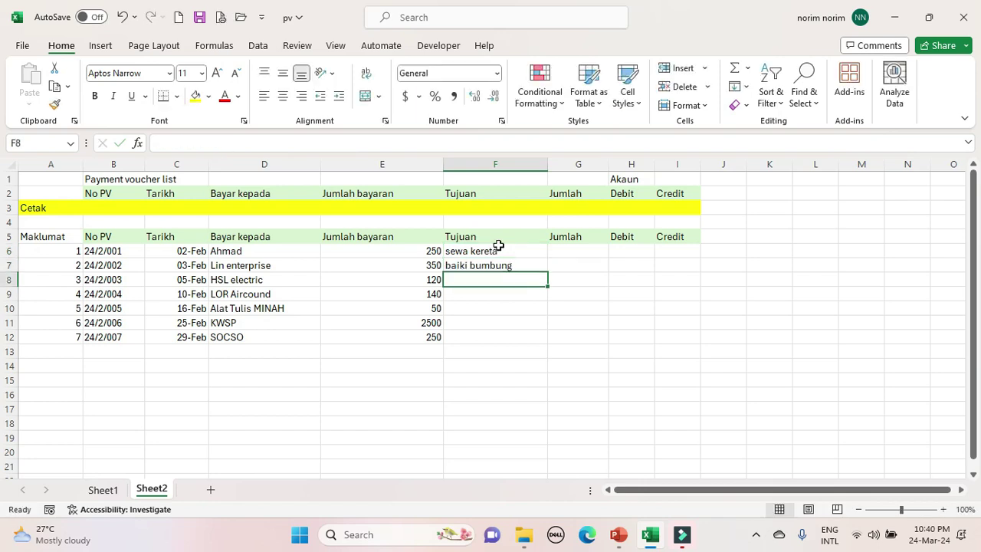
pyautogui.write('peti sejuk')
pyautogui.press('Return')
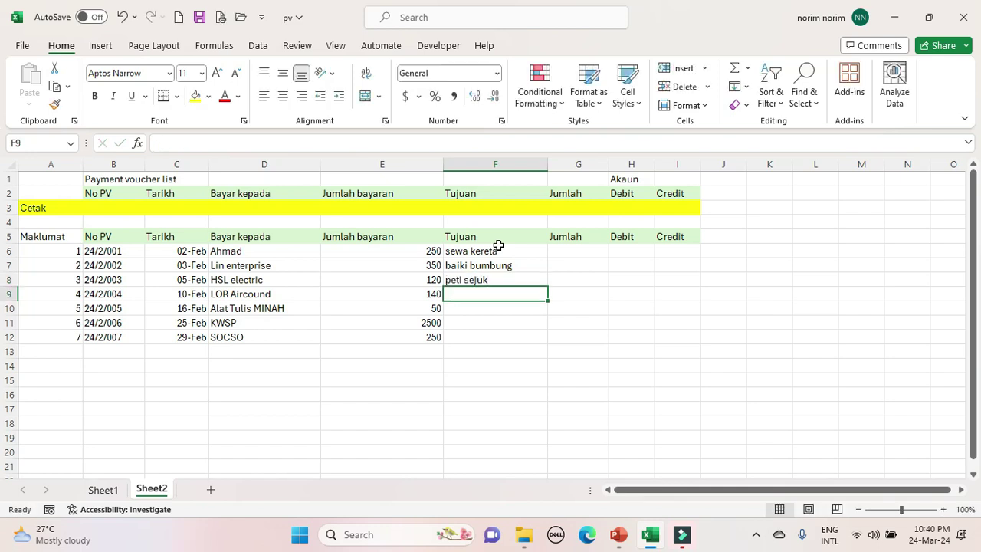
pyautogui.write('Baiki Aircond')
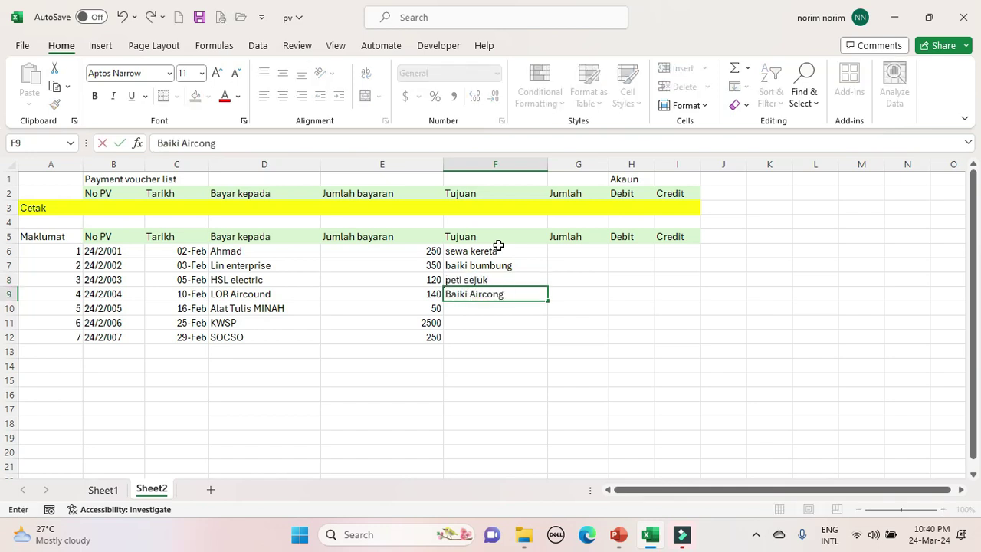
pyautogui.press('Return')
pyautogui.write('Alattul')
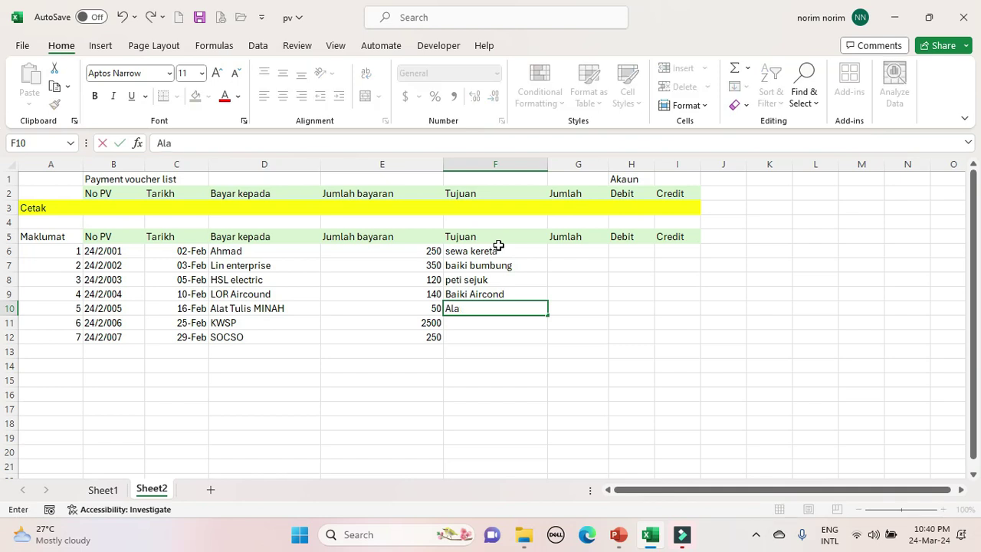
pyautogui.write('is pejabat')
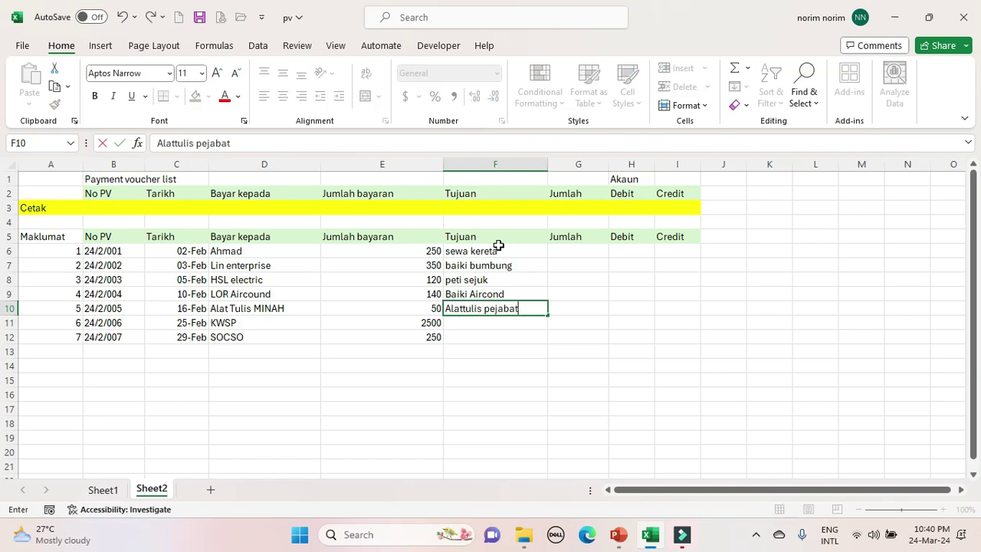
pyautogui.press('Return')
# - Add the KWSP and SOCSO pekerja February purposes for the last two vouchers
pyautogui.write('KWSP pw')
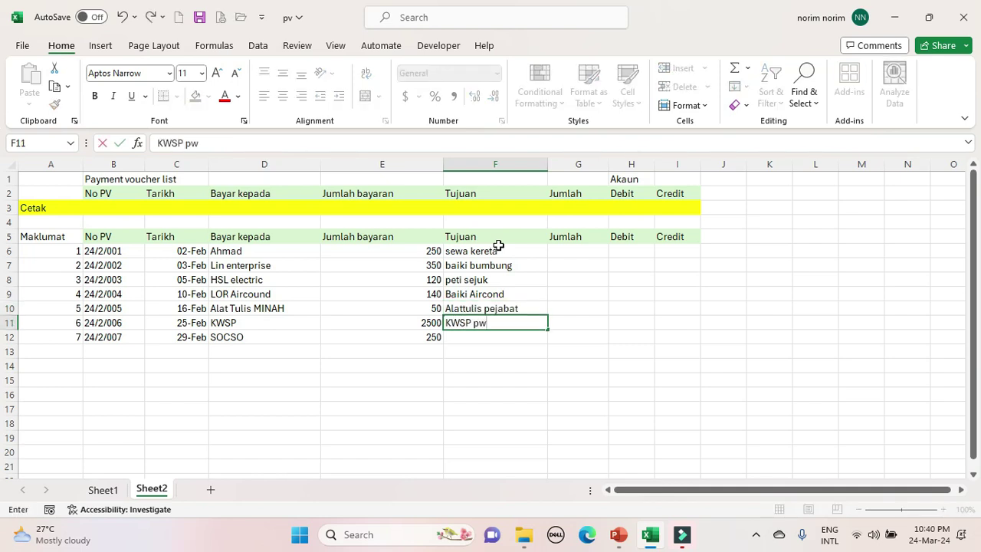
pyautogui.press('BackSpace')
pyautogui.press('BackSpace')
pyautogui.press('BackSpace')
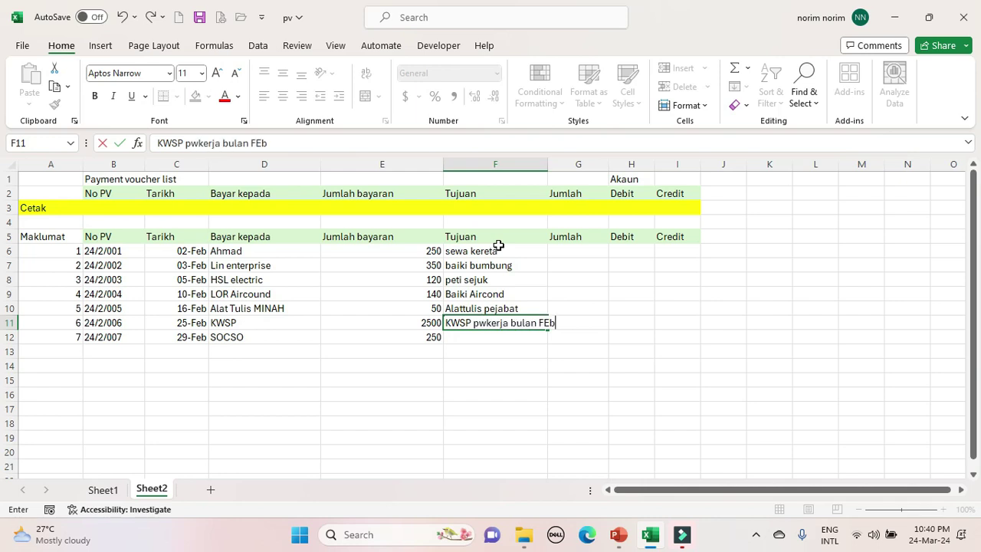
pyautogui.press('Return')
pyautogui.write('SO')
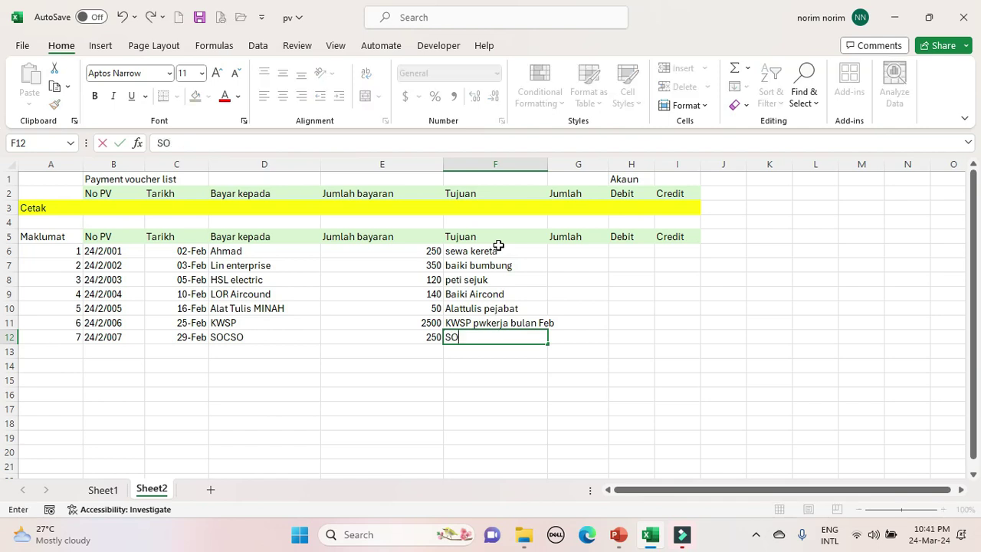
pyautogui.write(' pekerja February')
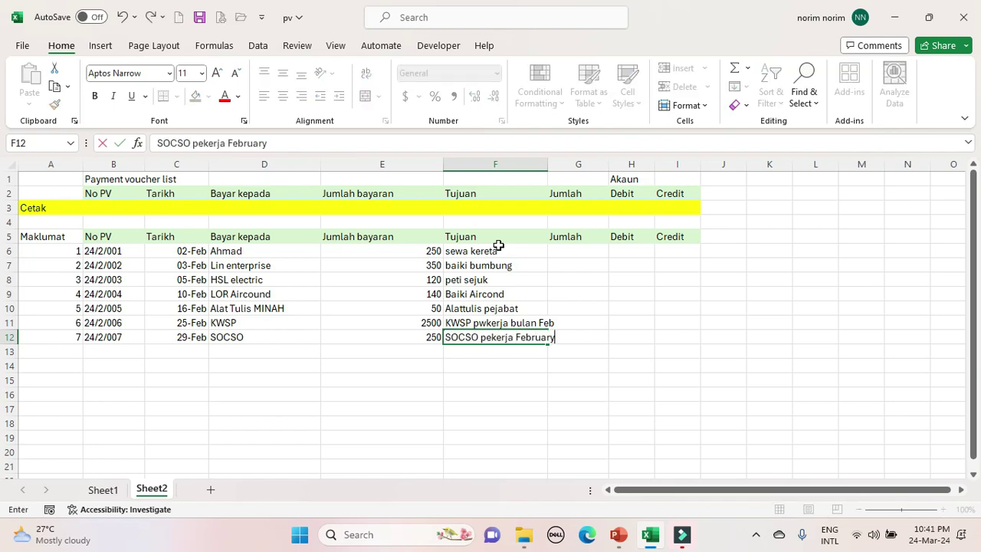
pyautogui.press('Return')
pyautogui.click(434, 253)
# - Delete the Jumlah column and adjust the Tujuan and Credit column widths
pyautogui.click(498, 250)
pyautogui.press('Left')
pyautogui.click(591, 236)
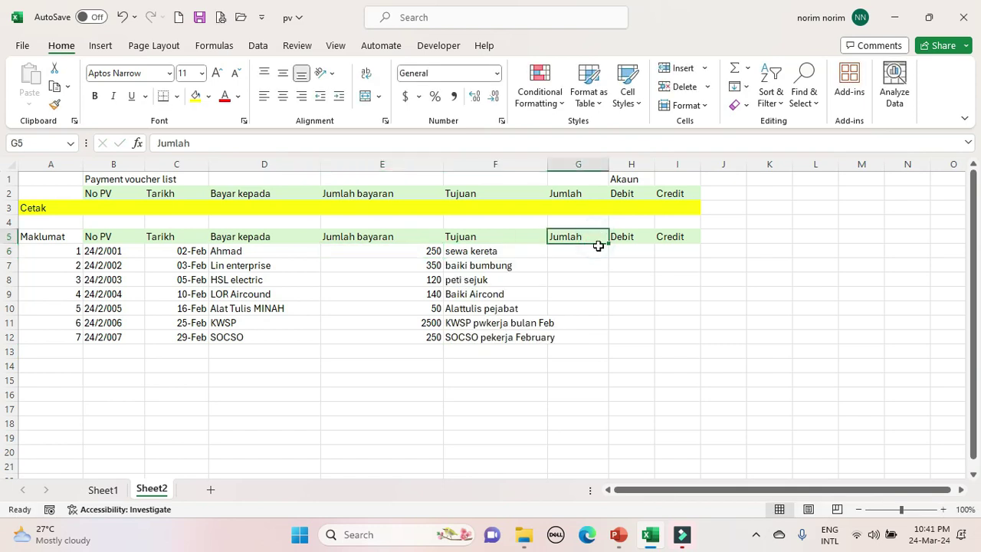
pyautogui.moveTo(547, 164); pyautogui.dragTo(591, 164)
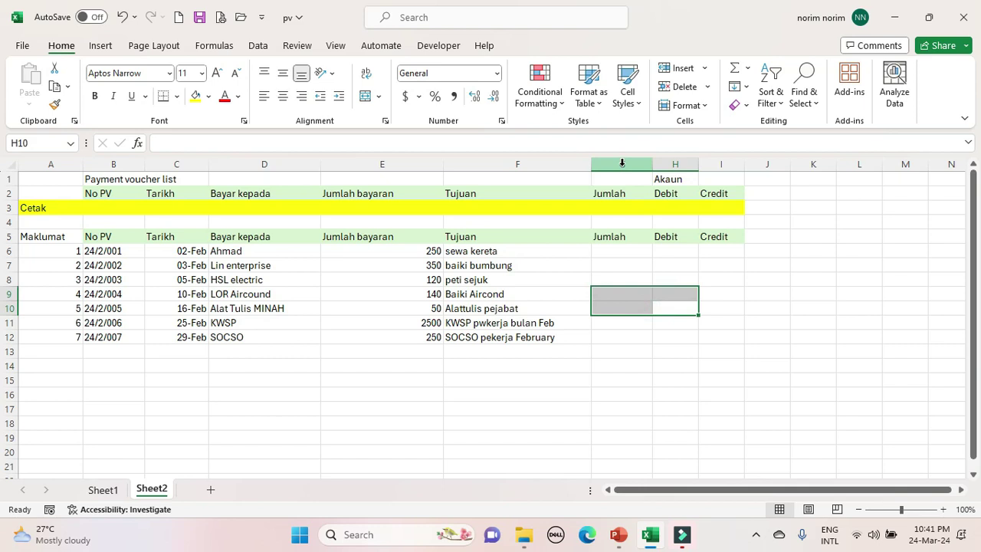
pyautogui.click(624, 164)
pyautogui.rightClick(624, 165)
pyautogui.click(679, 326)
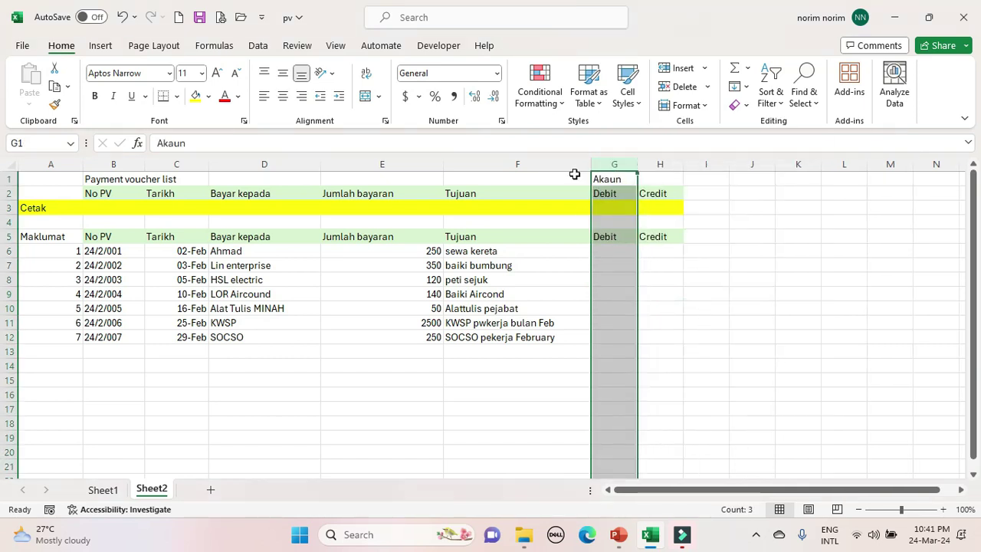
pyautogui.moveTo(591, 164)
pyautogui.mouseDown()
pyautogui.moveTo(563, 167)
pyautogui.moveTo(687, 167)
pyautogui.mouseUp()
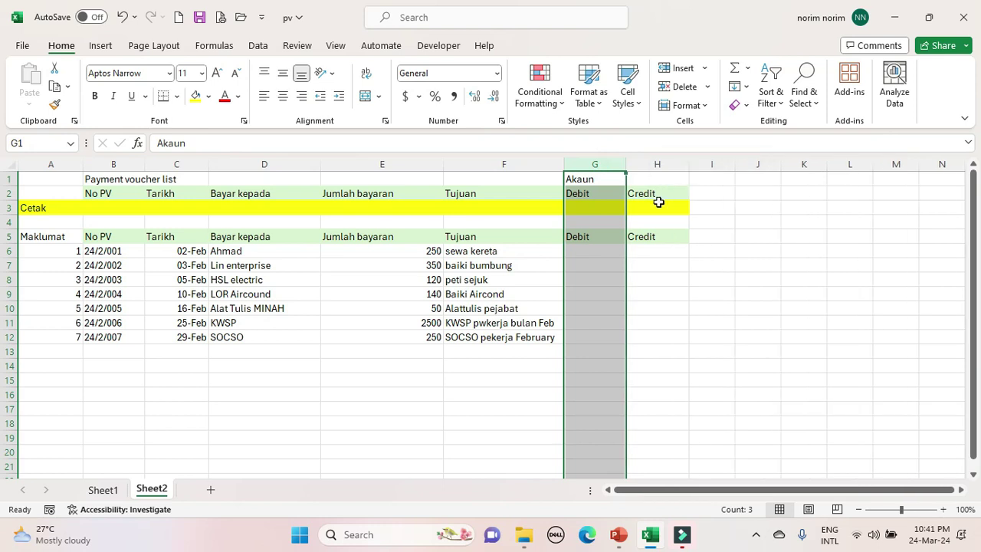
pyautogui.moveTo(610, 250); pyautogui.dragTo(610, 240)
pyautogui.click(594, 192)
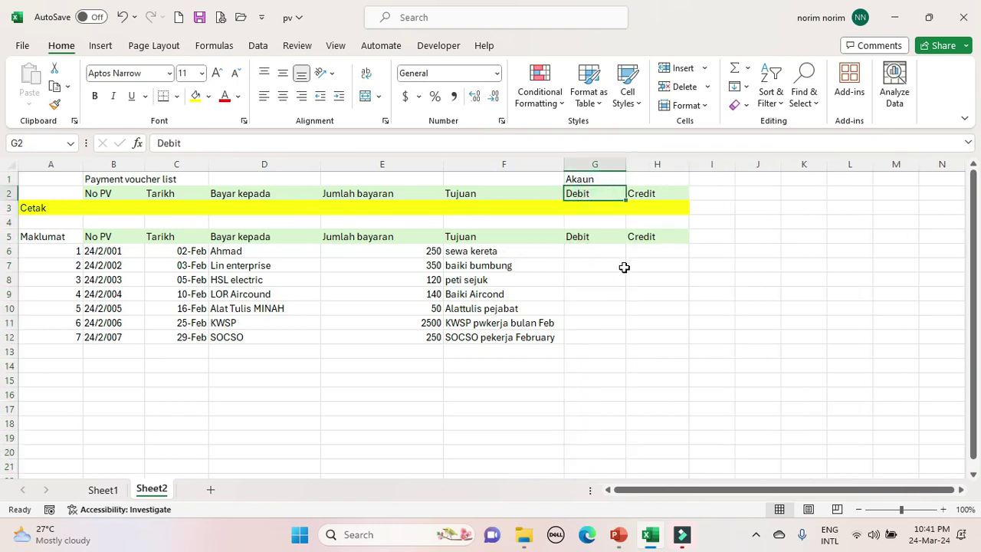
pyautogui.click(613, 245)
# - Enter =B6 in B3 and fill it across the Cetak row to F3
pyautogui.click(103, 250)
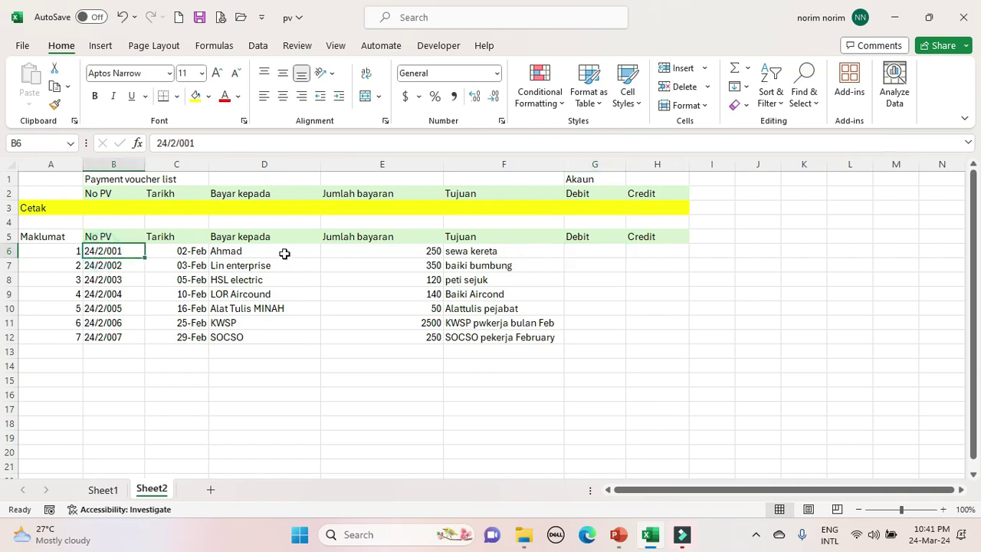
pyautogui.click(120, 204)
pyautogui.click(26, 206)
pyautogui.click(110, 203)
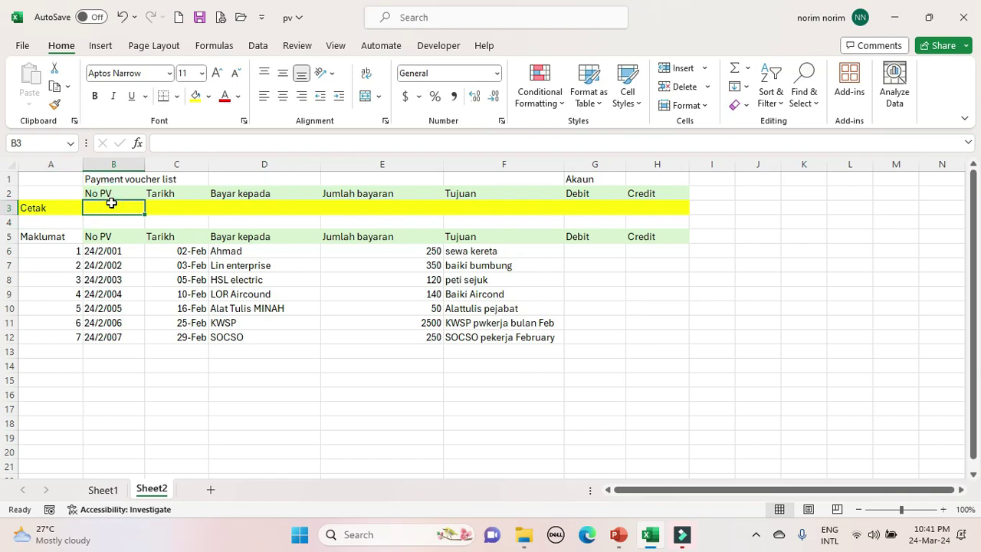
pyautogui.write('=')
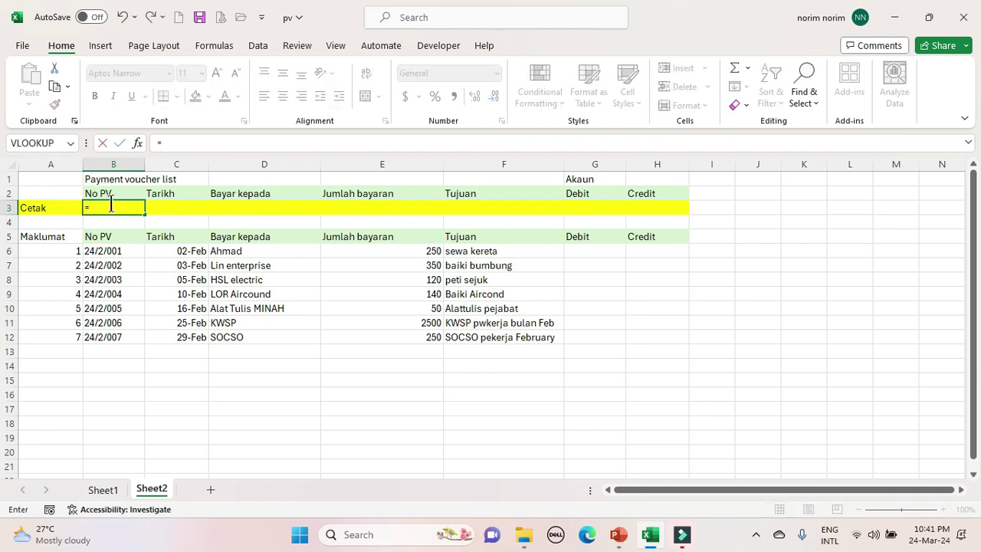
pyautogui.click(125, 254)
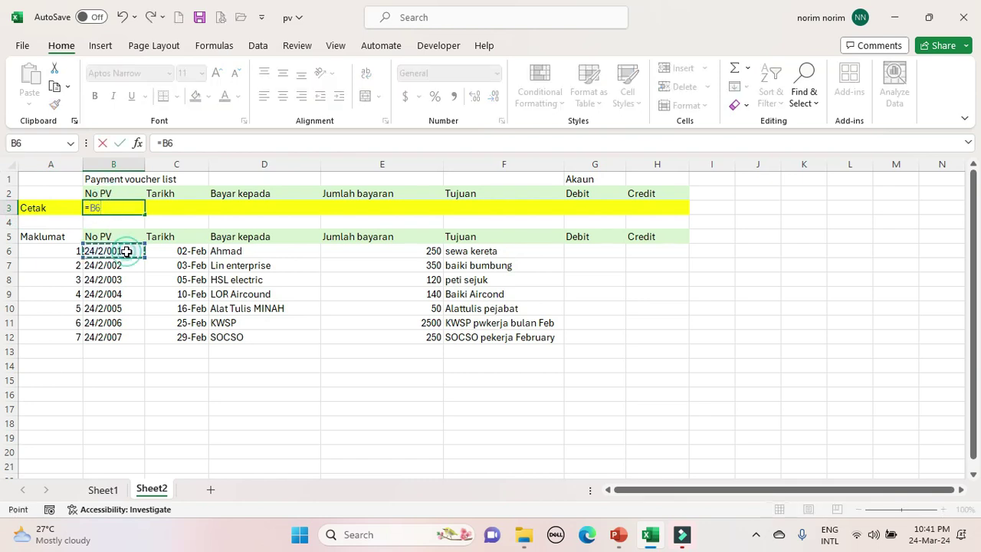
pyautogui.press('Return')
pyautogui.click(123, 210)
pyautogui.moveTo(145, 217); pyautogui.dragTo(573, 248)
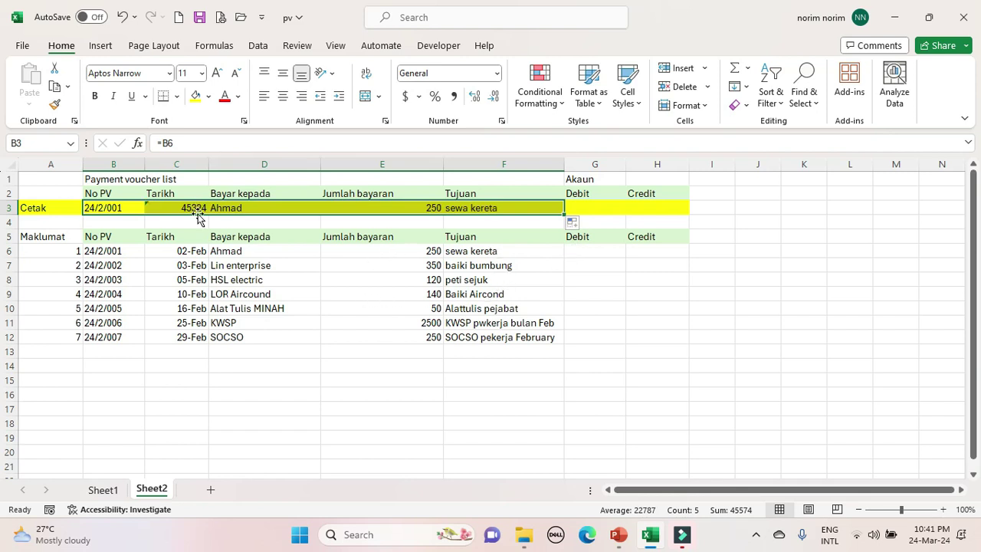
pyautogui.click(101, 490)
# - Link the voucher's No cell H7 to Sheet2!B3, showing 24/2/001
pyautogui.scroll(3, 195, 322)
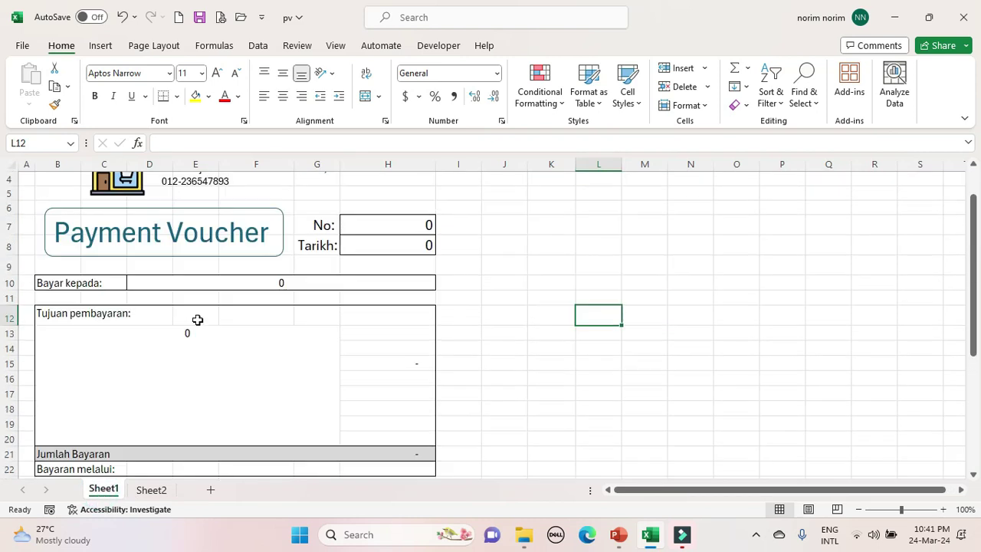
pyautogui.click(367, 225)
pyautogui.write('=')
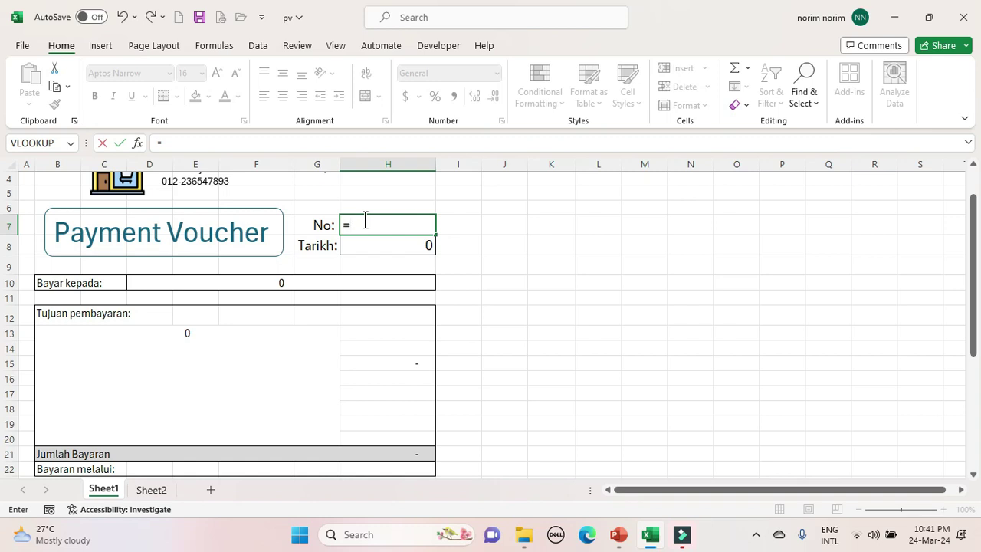
pyautogui.click(156, 490)
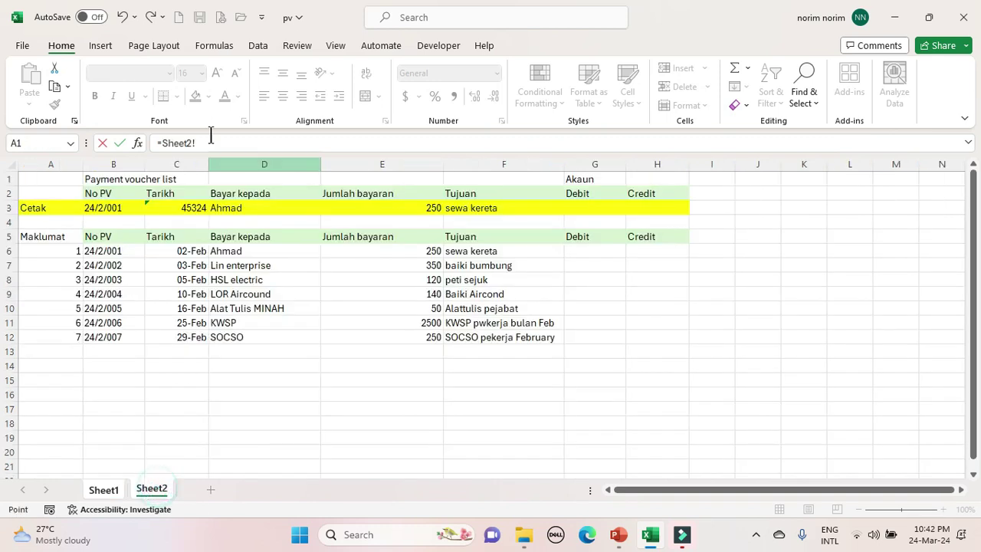
pyautogui.click(113, 209)
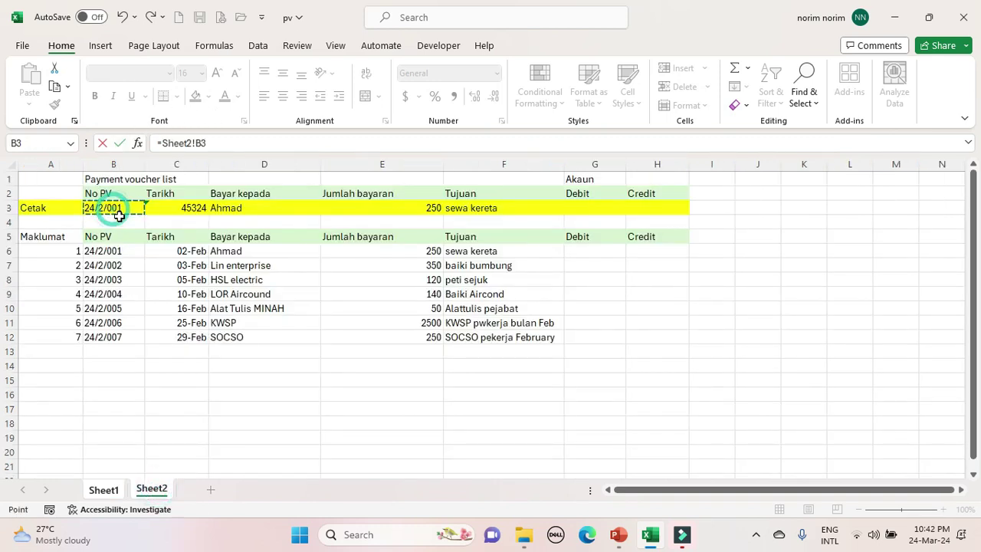
pyautogui.press('Return')
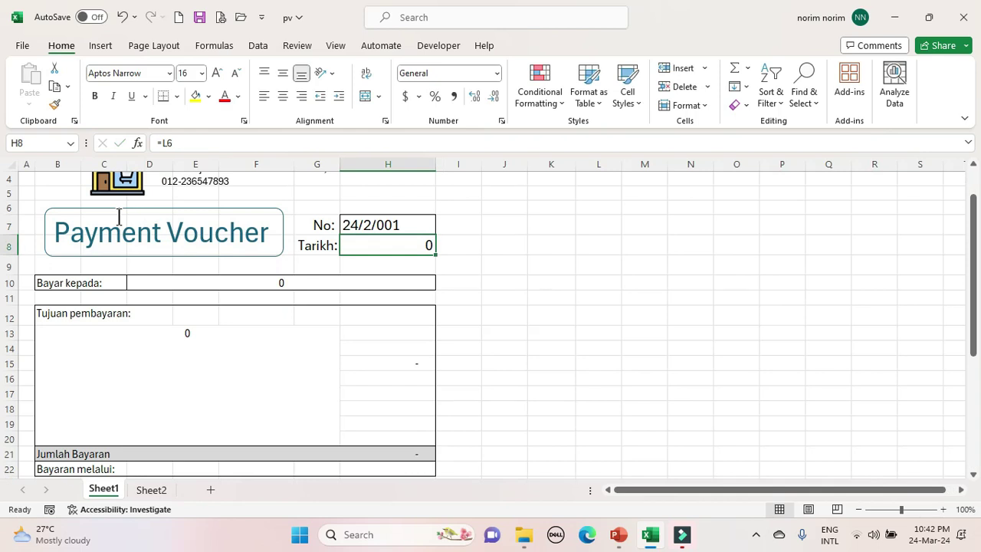
# - Link the Tarikh cell H8 to Sheet2!C3, showing 45324
pyautogui.write('=')
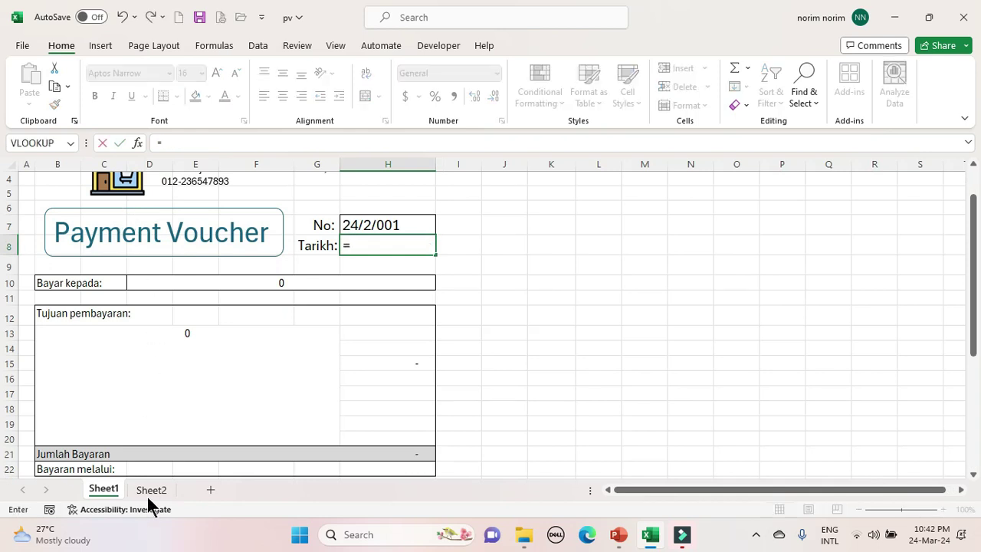
pyautogui.click(151, 491)
pyautogui.click(195, 208)
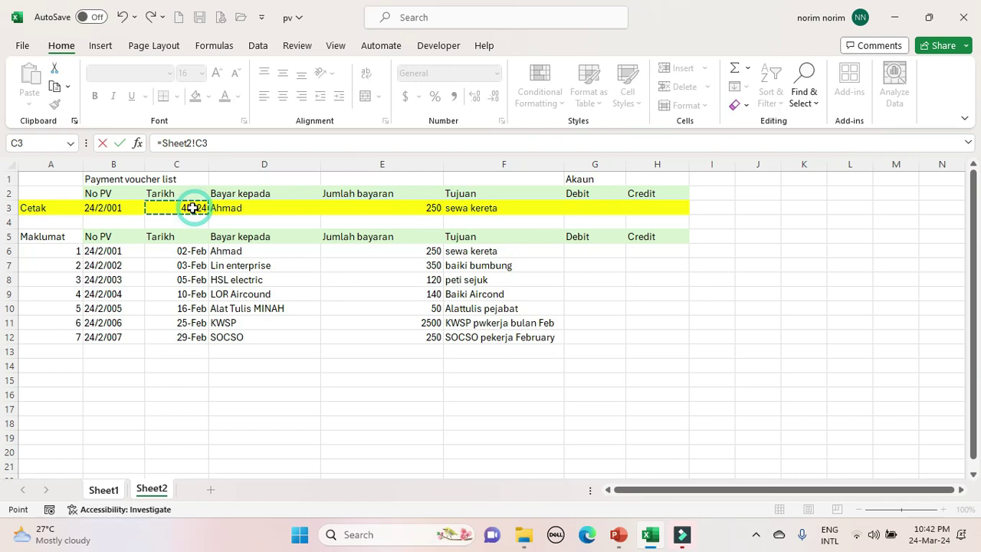
pyautogui.press('Return')
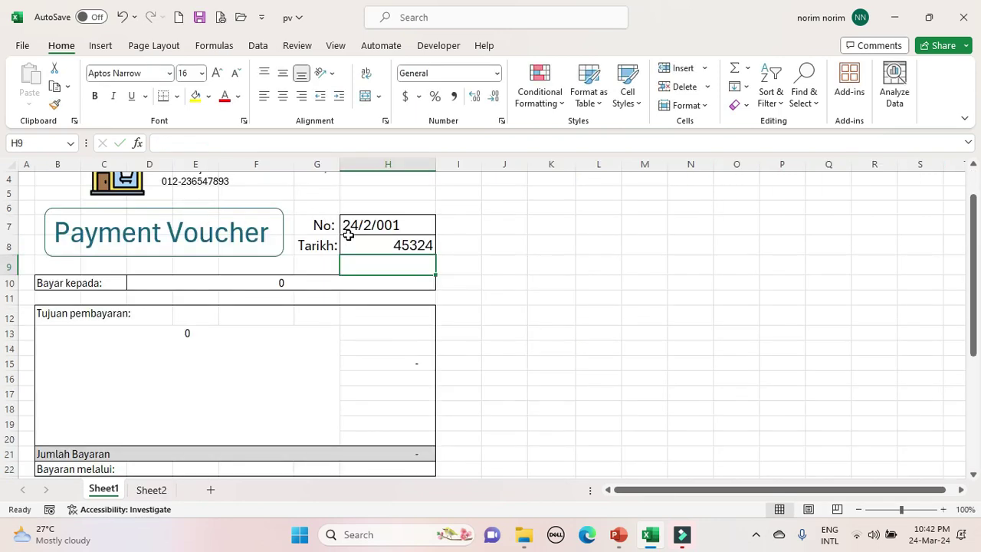
pyautogui.click(377, 245)
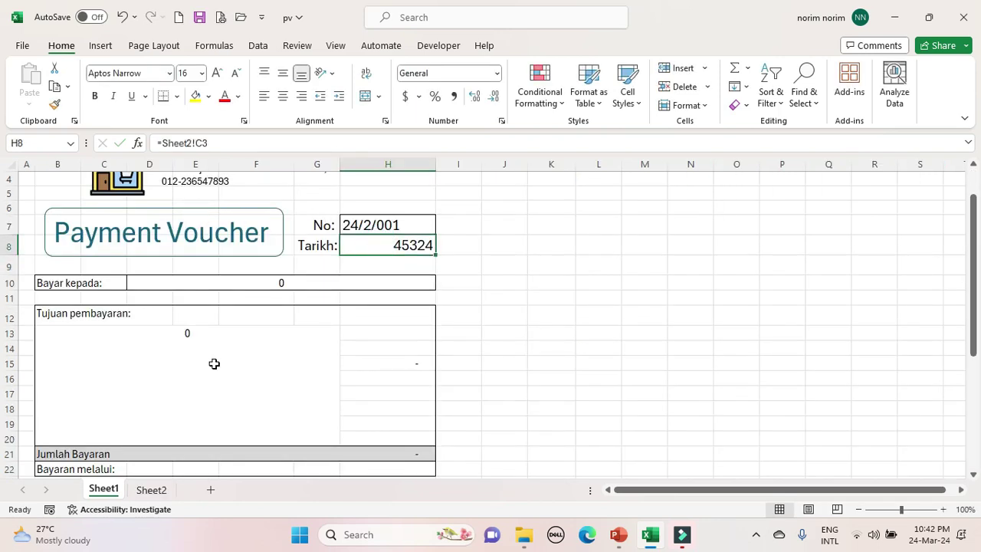
pyautogui.click(149, 490)
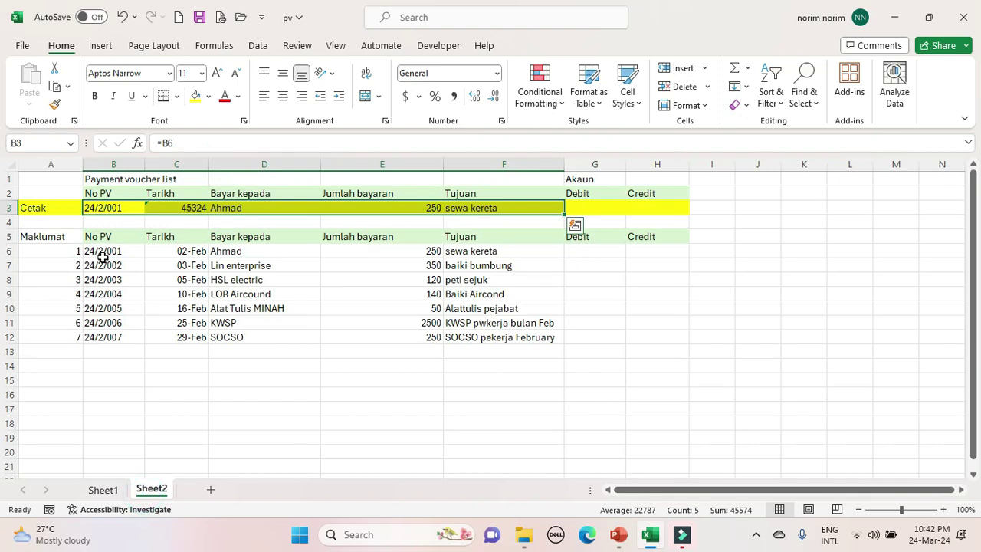
# - Paint B6's formatting onto B3 and fill B3 yellow
pyautogui.click(102, 251)
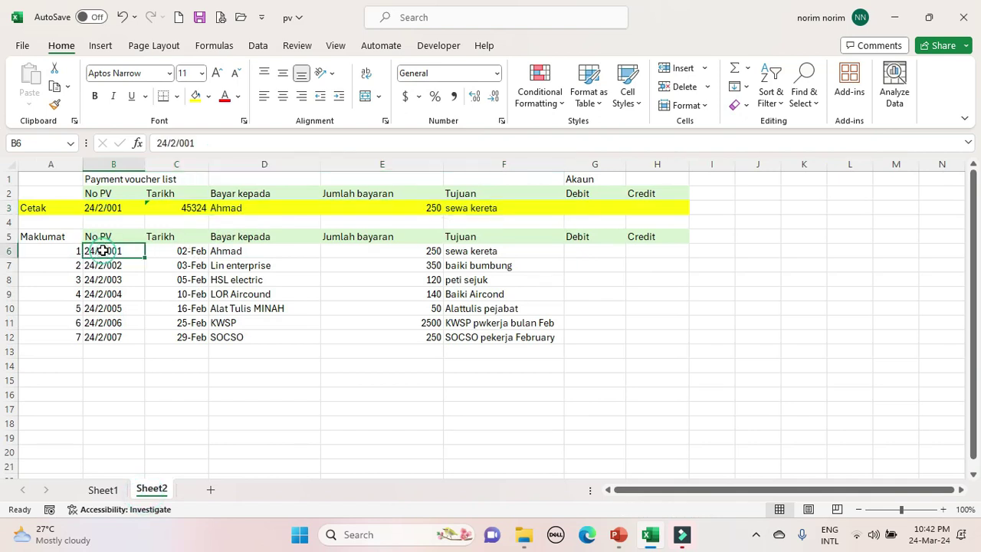
pyautogui.click(54, 105)
pyautogui.click(121, 208)
pyautogui.click(127, 251)
pyautogui.click(122, 208)
pyautogui.click(196, 96)
# - Cancel the Format Cells dialog and undo the last three changes
pyautogui.rightClick(121, 208)
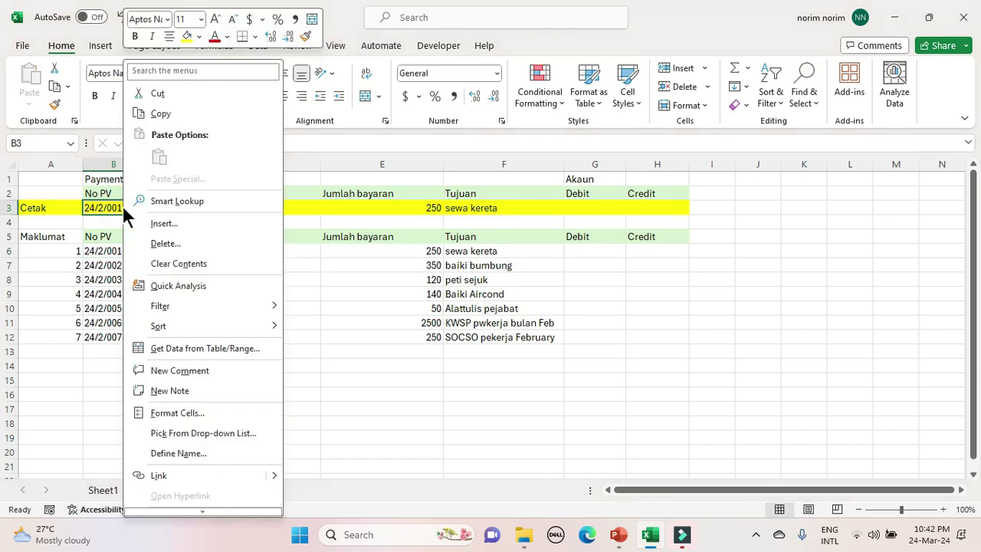
pyautogui.click(199, 412)
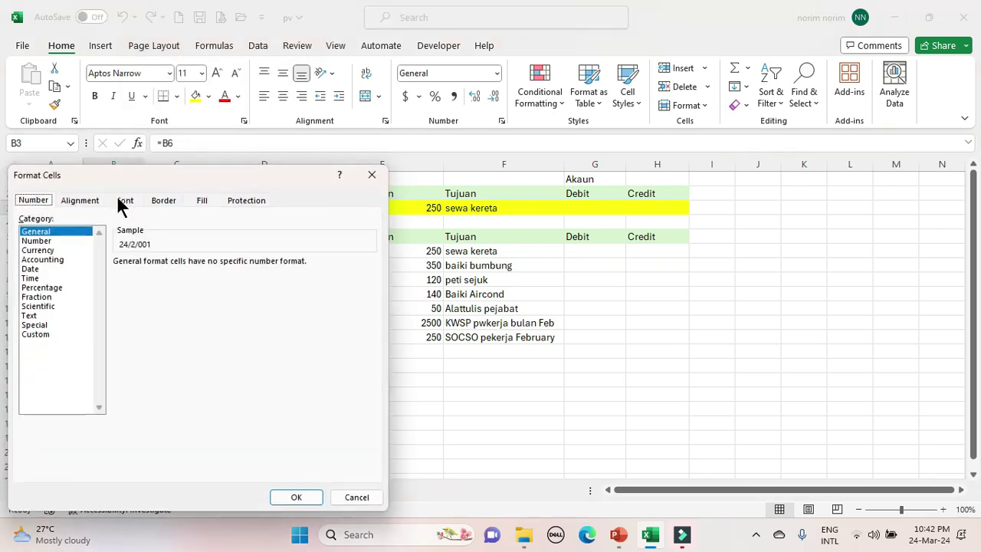
pyautogui.click(360, 496)
pyautogui.click(324, 408)
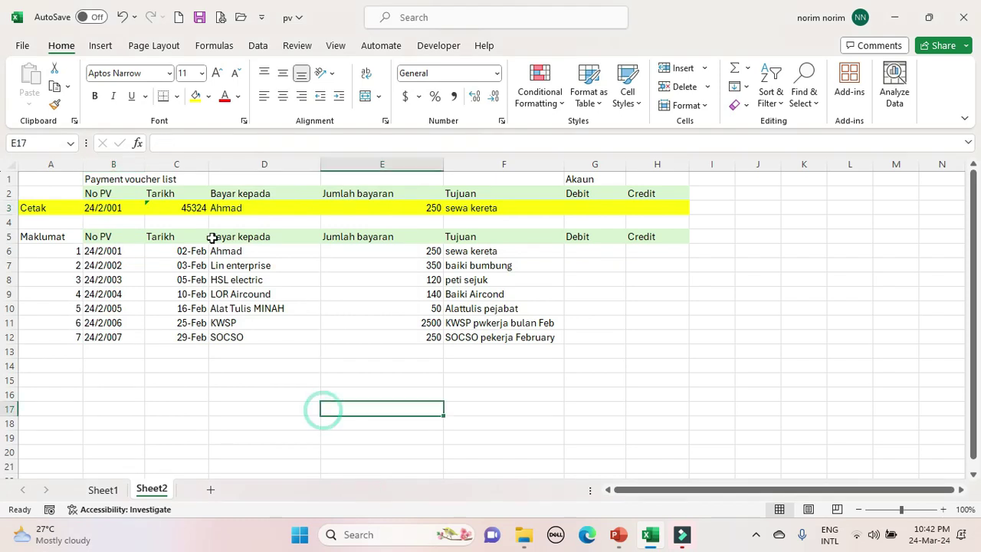
pyautogui.rightClick(183, 207)
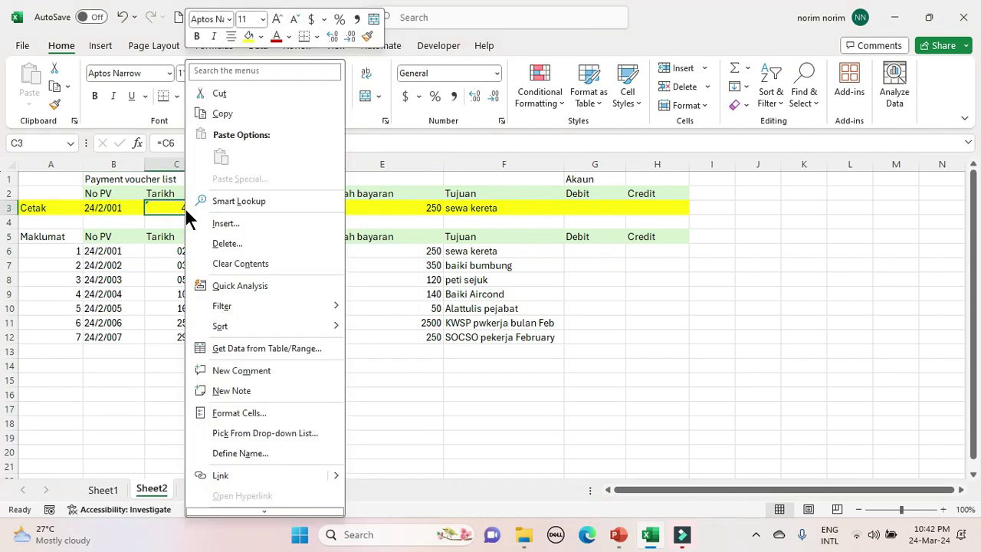
pyautogui.click(109, 207)
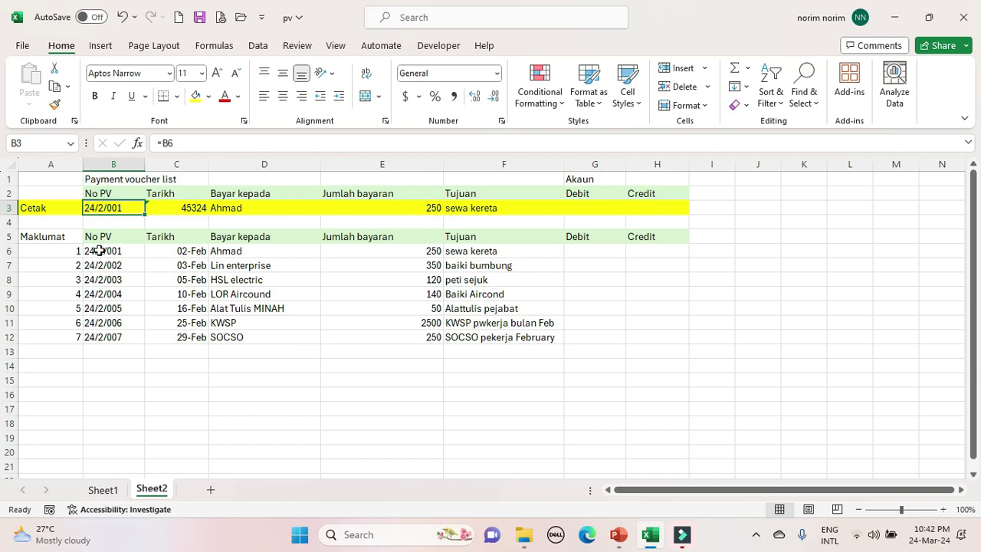
pyautogui.click(122, 19)
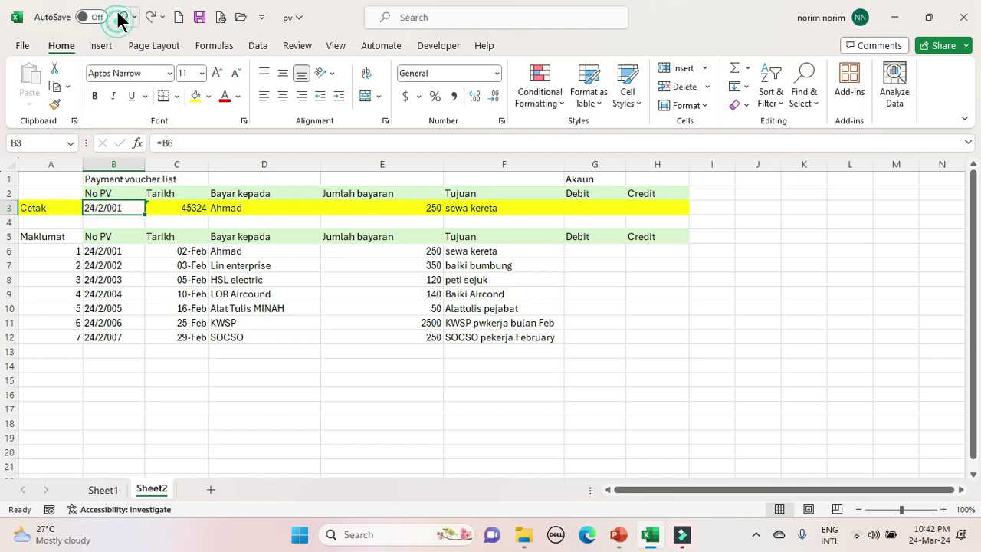
pyautogui.click(121, 18)
pyautogui.click(121, 18)
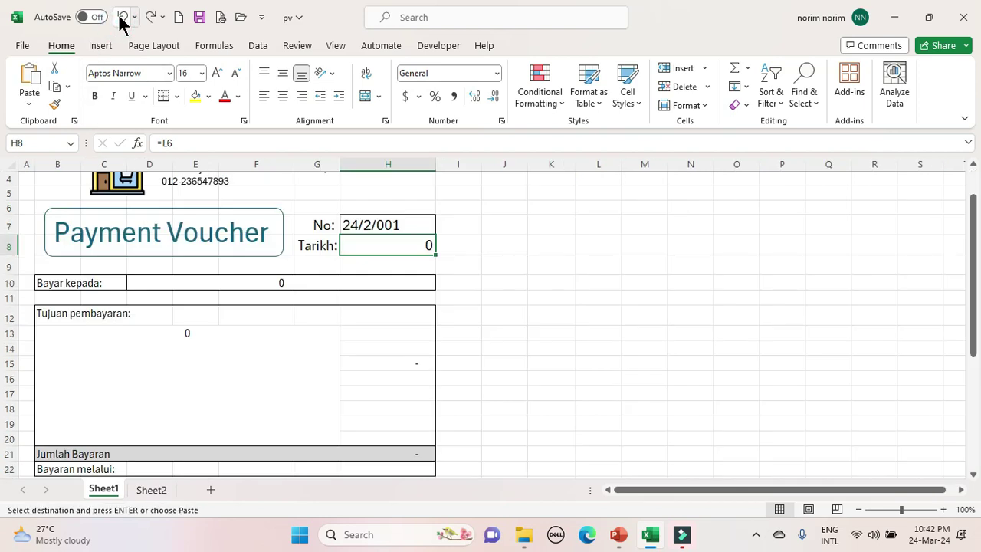
# - Enter a formula in Sheet2!B3 pointing to B6, showing voucher 24/2/001
pyautogui.click(151, 490)
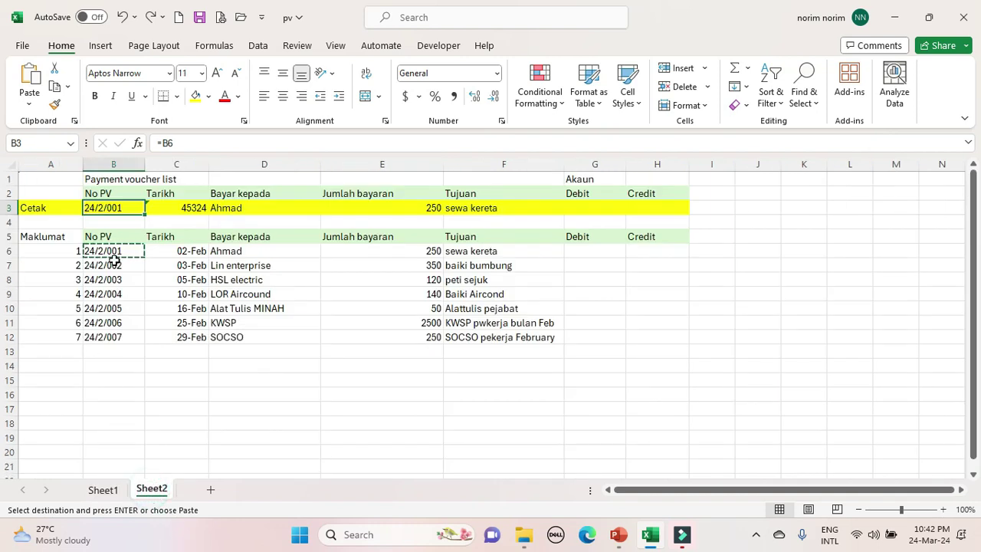
pyautogui.click(131, 295)
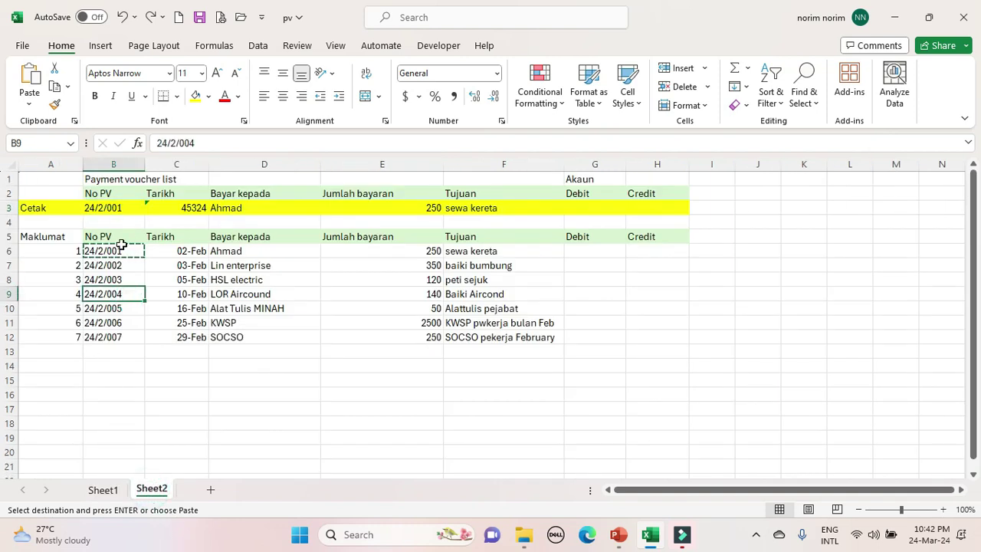
pyautogui.click(192, 252)
pyautogui.click(121, 253)
pyautogui.click(118, 207)
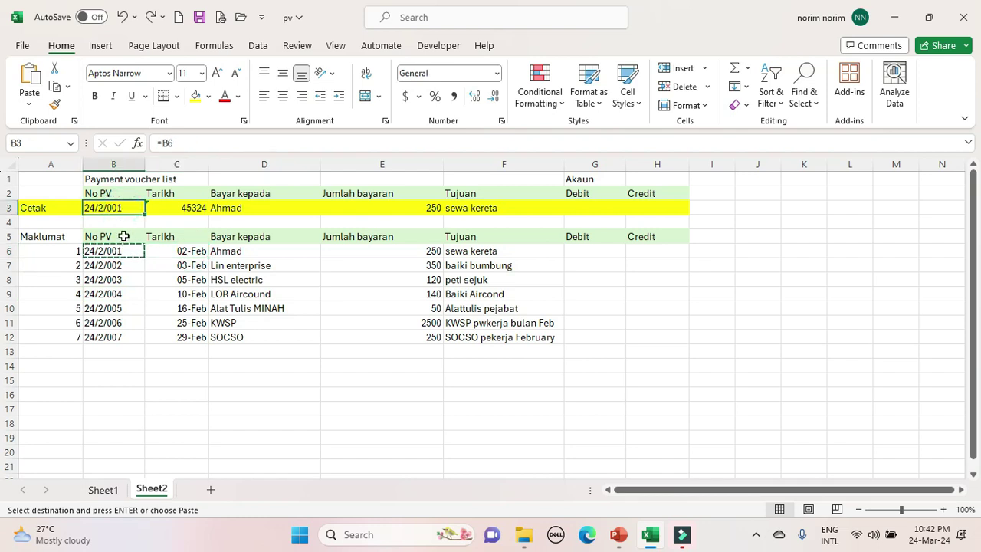
pyautogui.write('=')
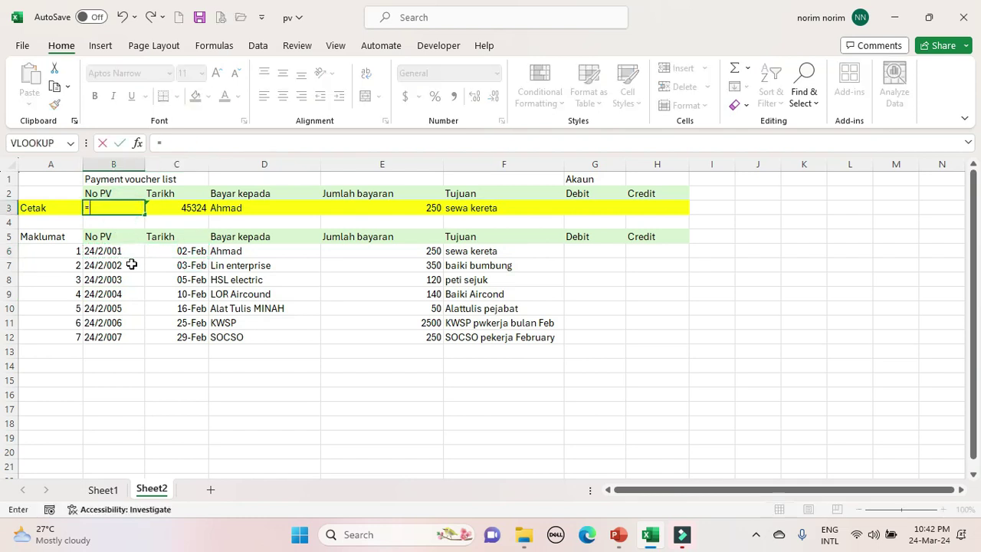
pyautogui.press('Down')
pyautogui.press('Down')
pyautogui.press('Down')
pyautogui.press('Return')
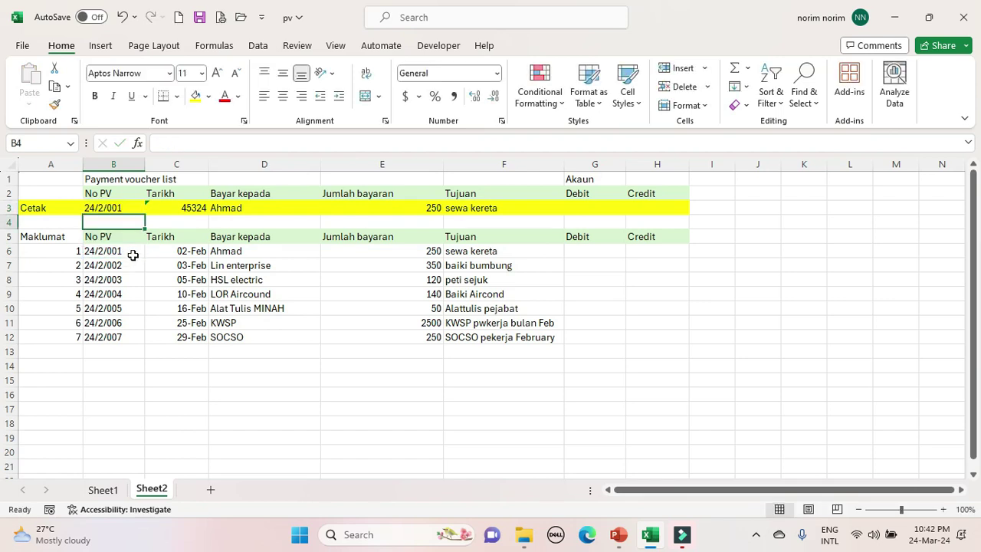
# - Format the Cetak date cell C3 with the 14-Mar date type so it reads 2-Feb
pyautogui.click(185, 207)
pyautogui.rightClick(186, 211)
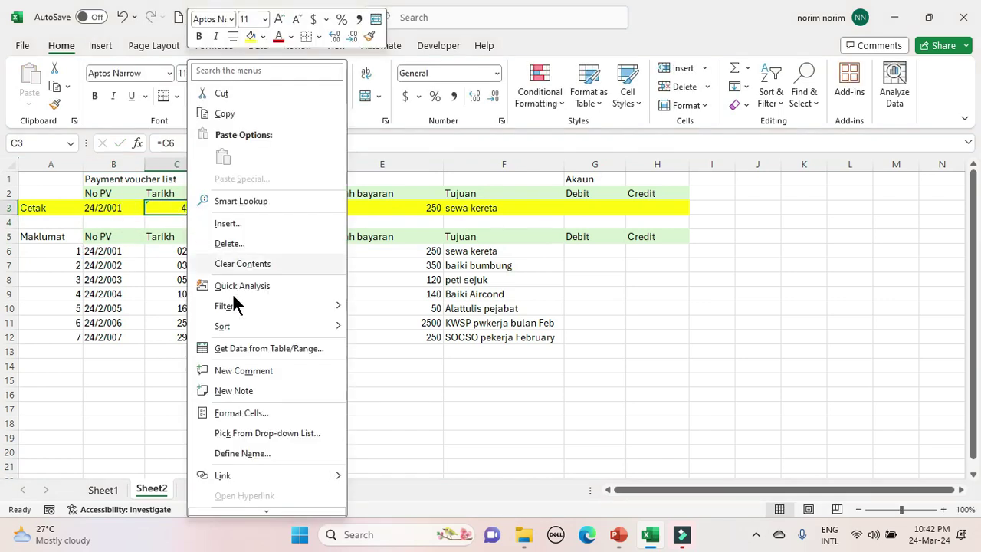
pyautogui.click(265, 413)
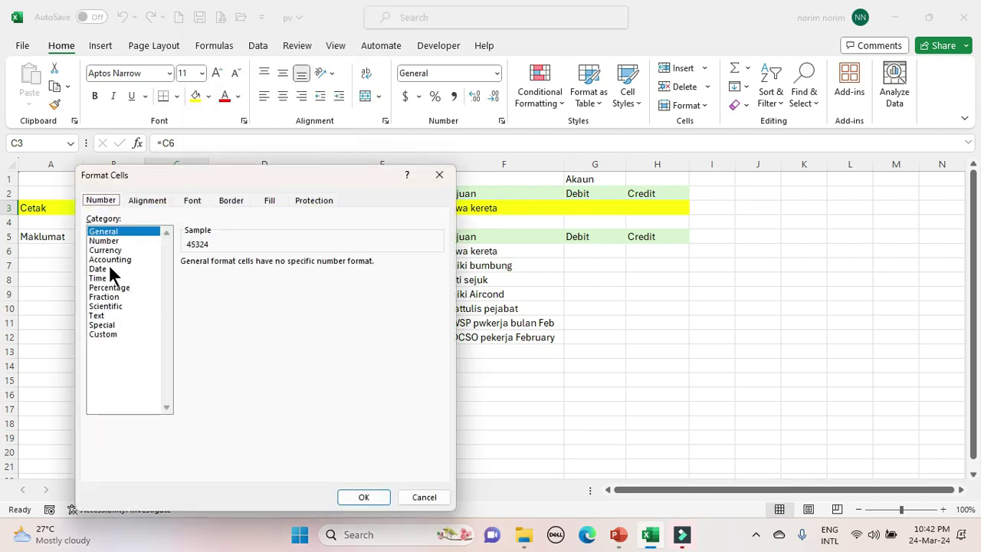
pyautogui.click(109, 267)
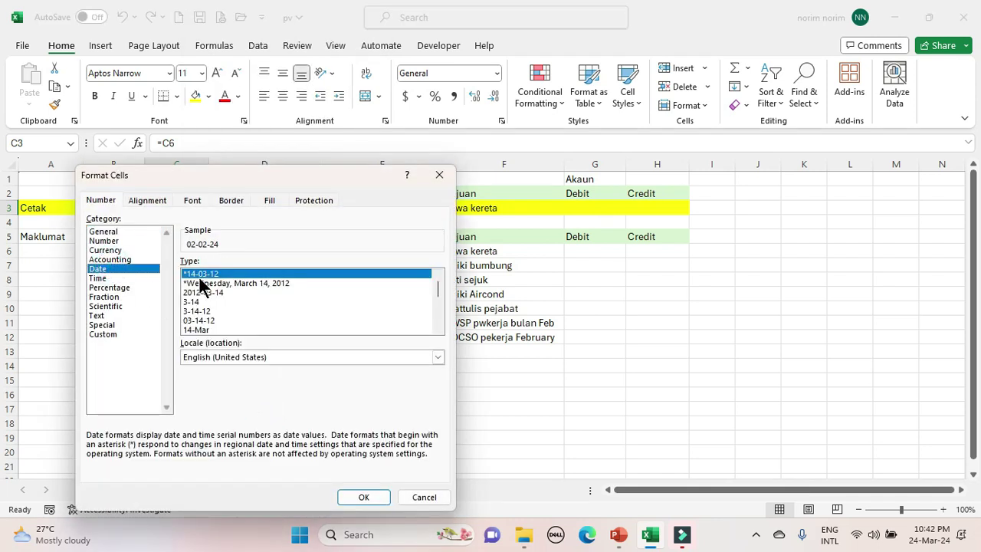
pyautogui.click(198, 330)
pyautogui.click(363, 496)
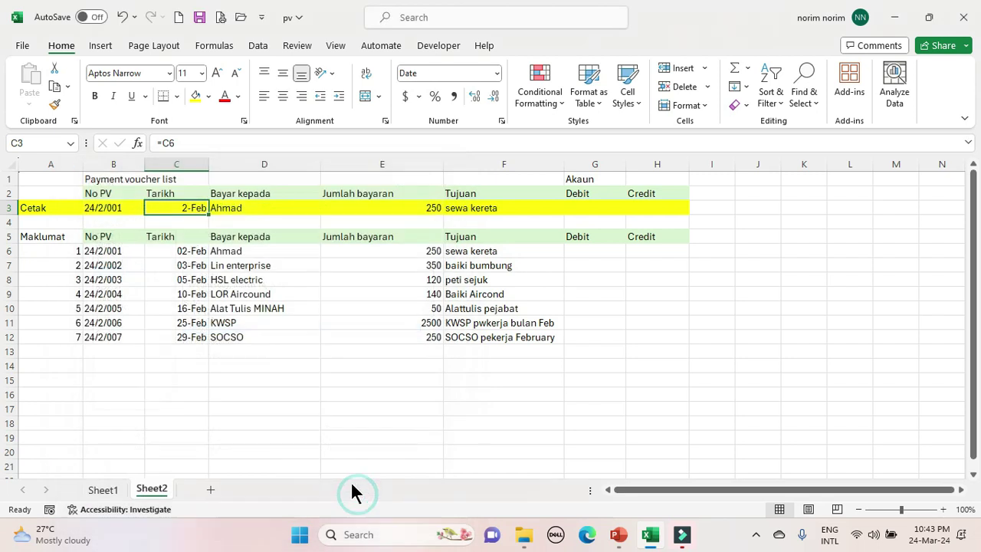
# - Apply Comma Style to the Jumlah bayaran column E and narrow the column
pyautogui.click(268, 207)
pyautogui.click(341, 204)
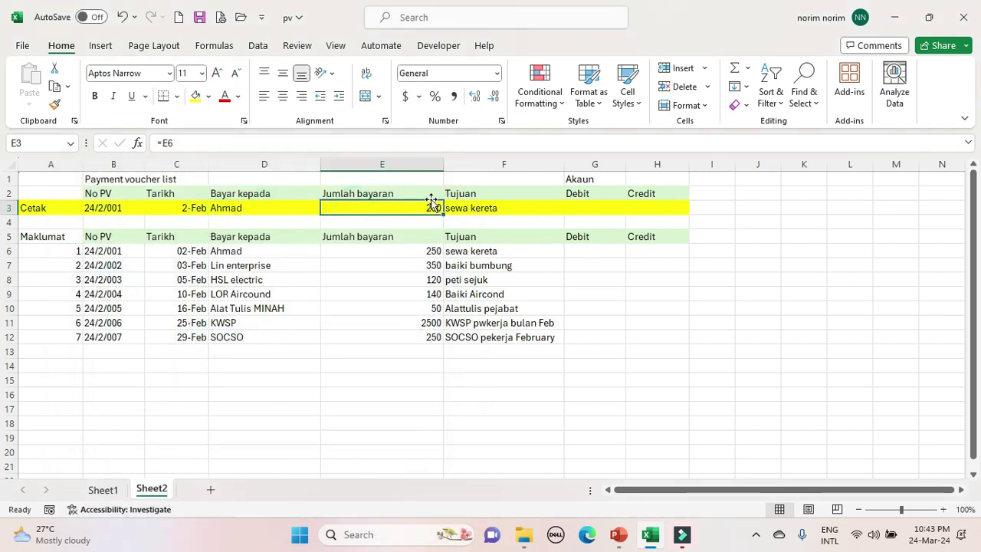
pyautogui.click(407, 164)
pyautogui.click(454, 96)
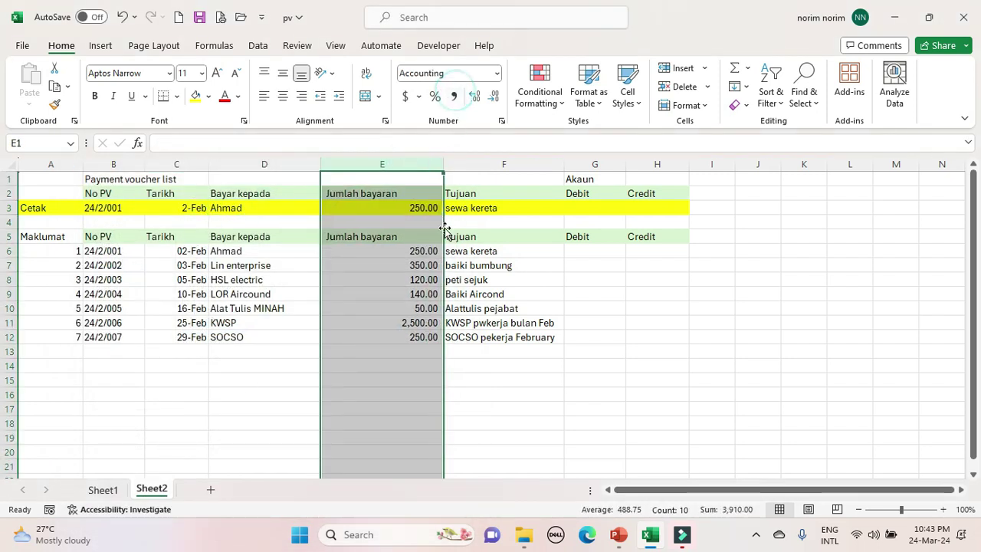
pyautogui.click(422, 408)
pyautogui.moveTo(444, 161); pyautogui.dragTo(400, 162)
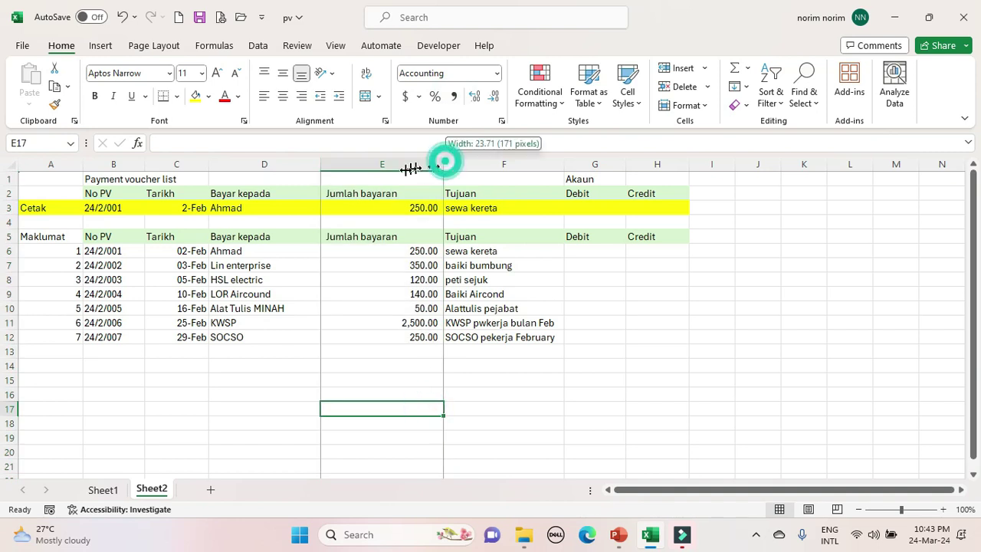
pyautogui.click(445, 252)
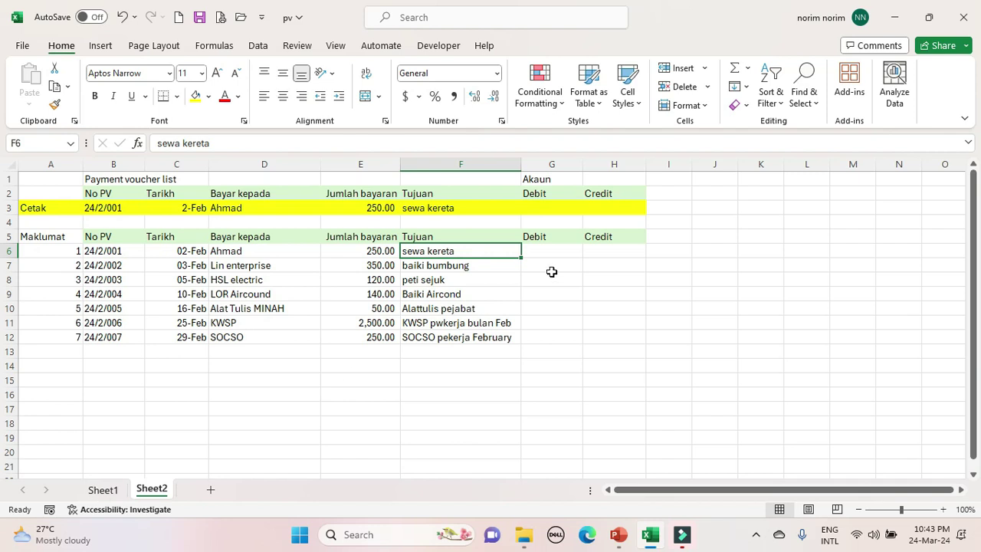
# - Enter =Sheet2!C3 in Sheet1's Tarikh cell H8, then go back to Sheet2 at B6
pyautogui.click(115, 489)
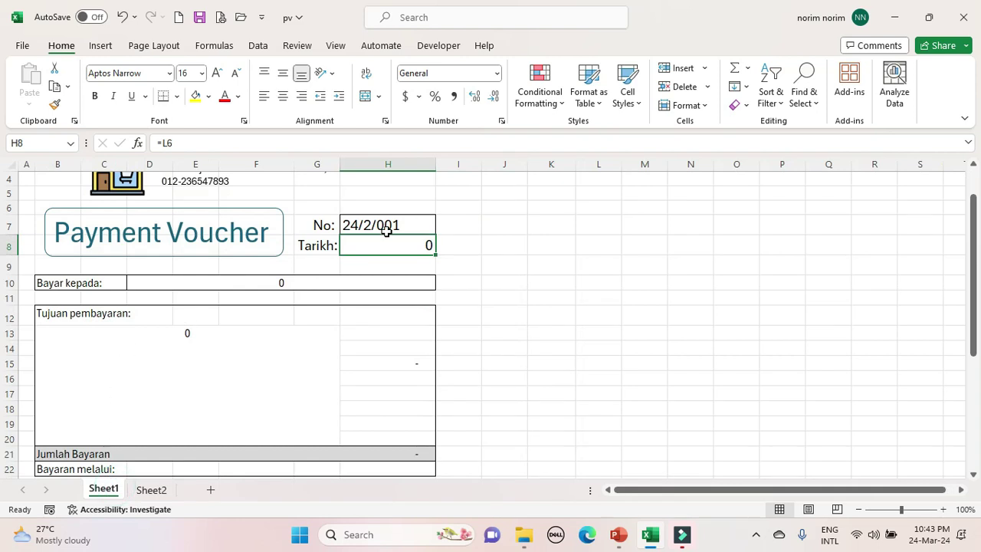
pyautogui.write('=')
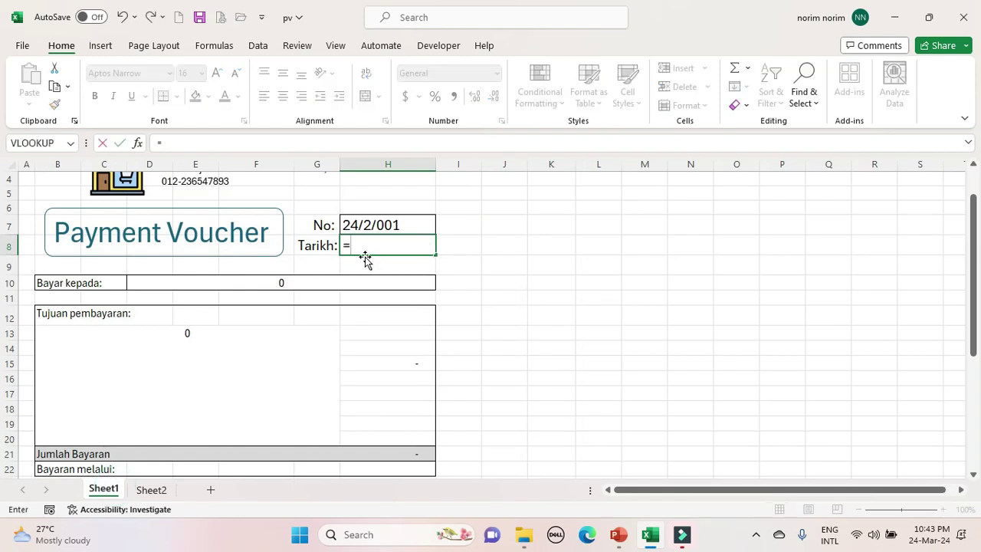
pyautogui.click(150, 490)
pyautogui.click(186, 205)
pyautogui.press('Return')
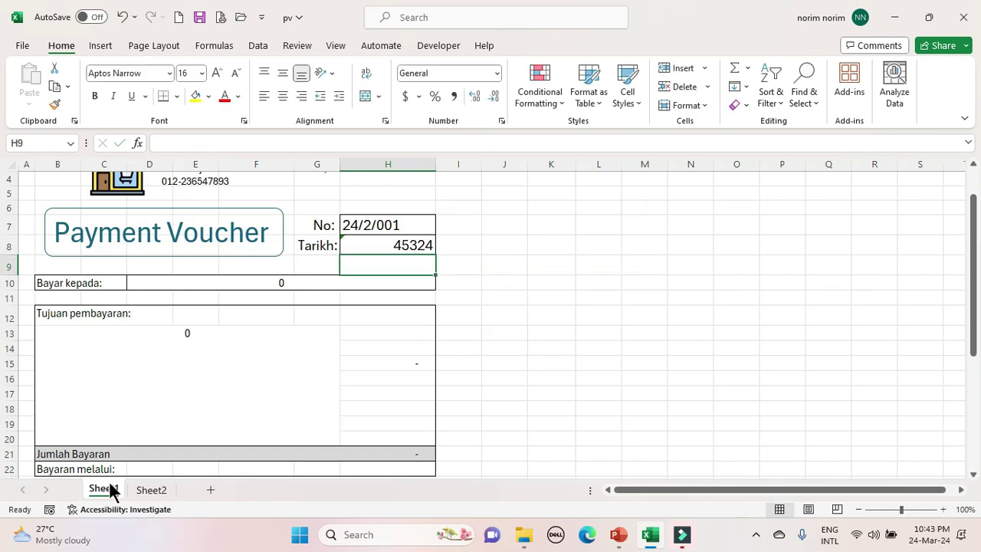
pyautogui.click(150, 490)
pyautogui.click(114, 253)
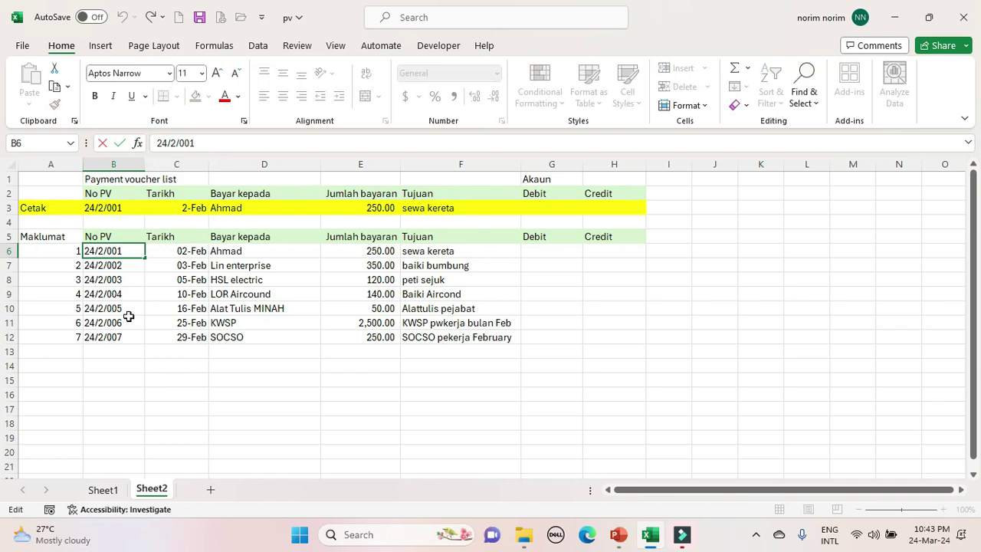
# - Replace 24 with PV24 across B6:B12 using Find and Replace
pyautogui.moveTo(127, 320); pyautogui.dragTo(128, 308)
pyautogui.moveTo(113, 251); pyautogui.dragTo(122, 337)
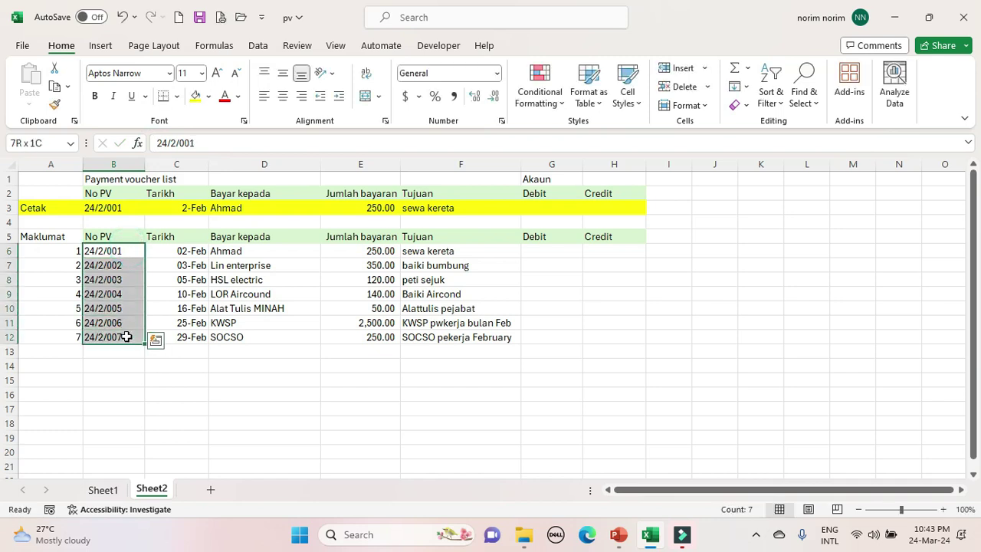
pyautogui.click(801, 99)
pyautogui.click(843, 145)
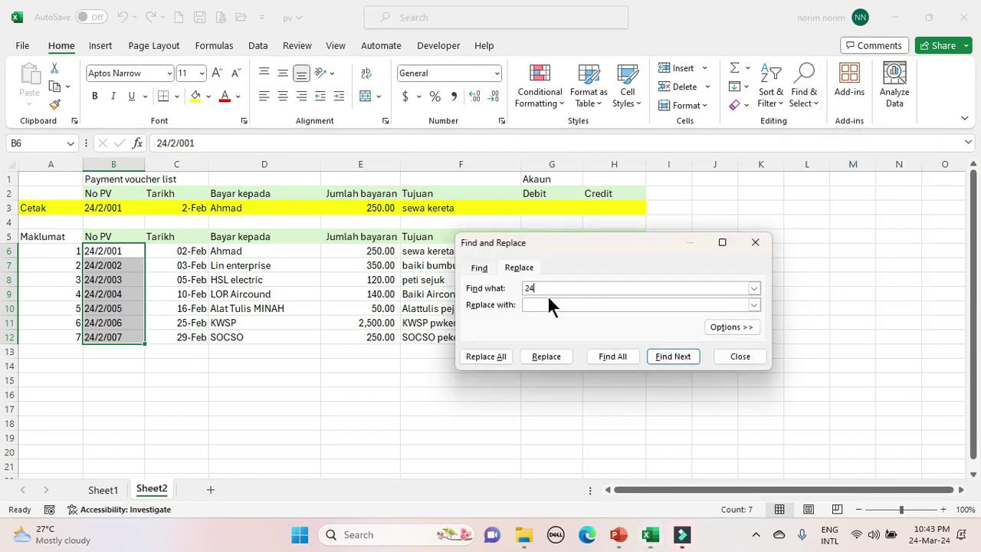
pyautogui.click(548, 304)
pyautogui.write('PV24')
pyautogui.click(487, 358)
pyautogui.click(497, 306)
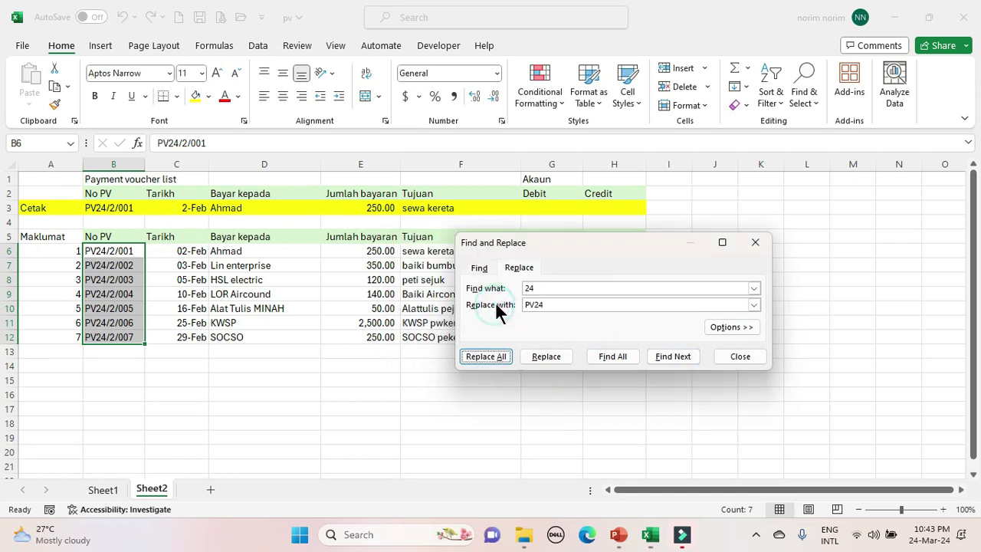
pyautogui.click(753, 242)
pyautogui.moveTo(120, 265); pyautogui.dragTo(120, 253)
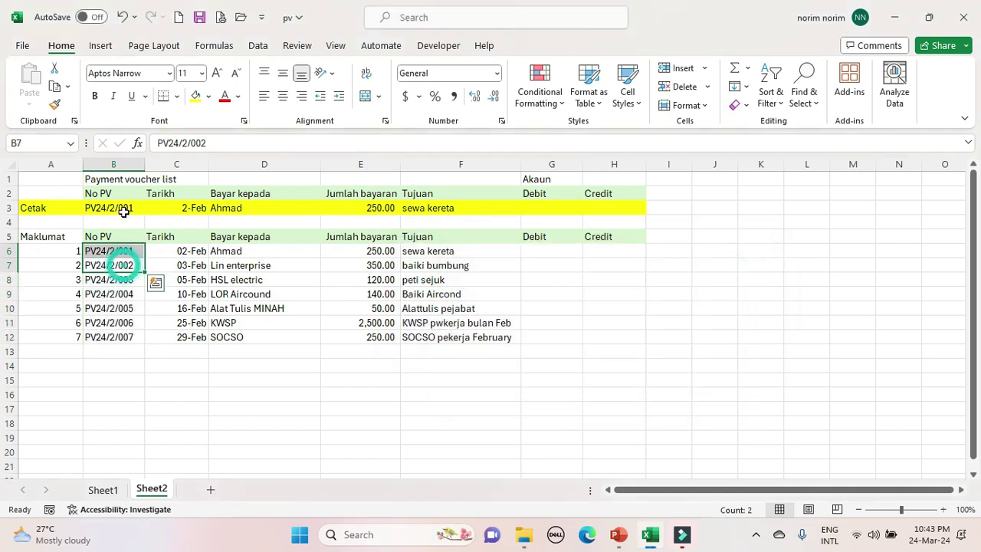
# - Give Sheet1's Tarikh cell H8 the 14-Mar date format and left-align it
pyautogui.click(103, 489)
pyautogui.click(414, 238)
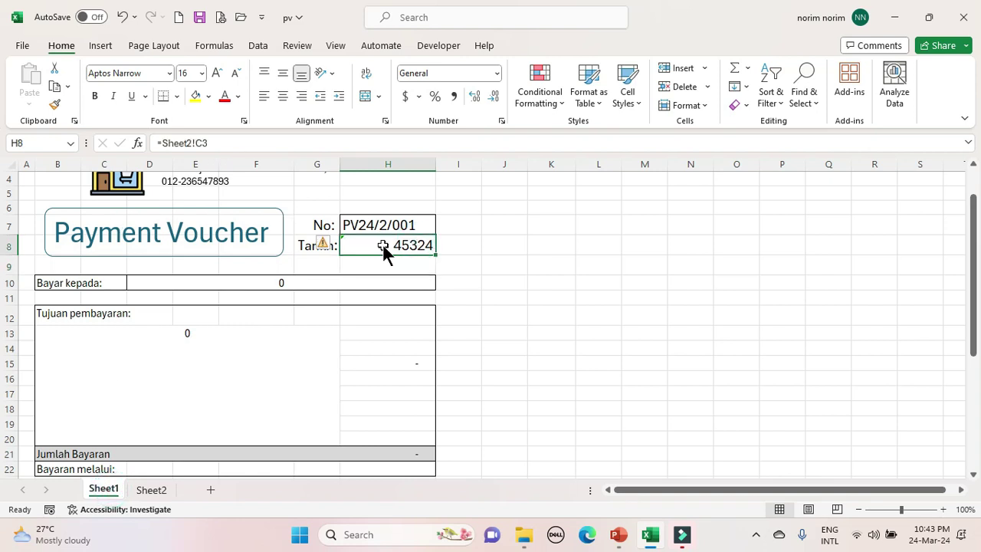
pyautogui.rightClick(383, 251)
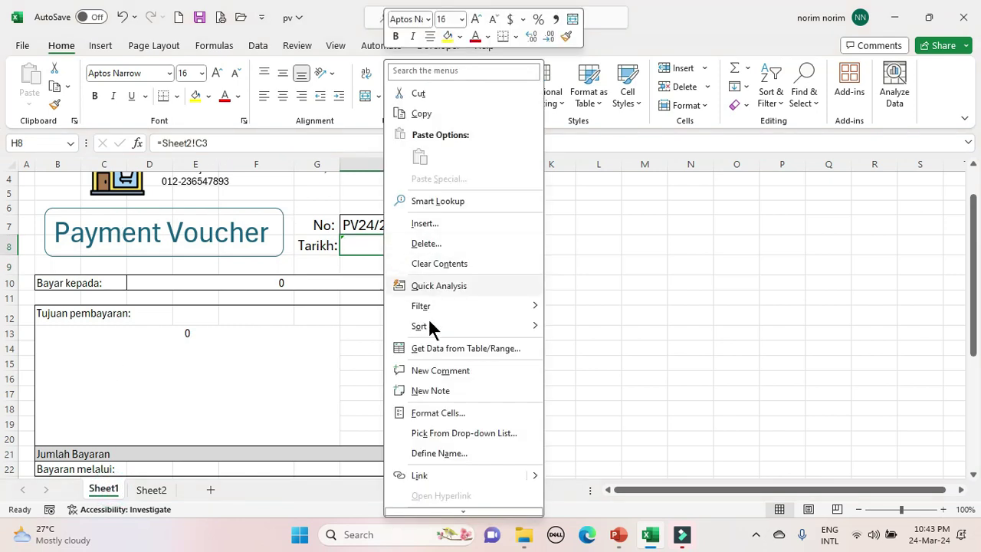
pyautogui.click(444, 413)
pyautogui.click(285, 269)
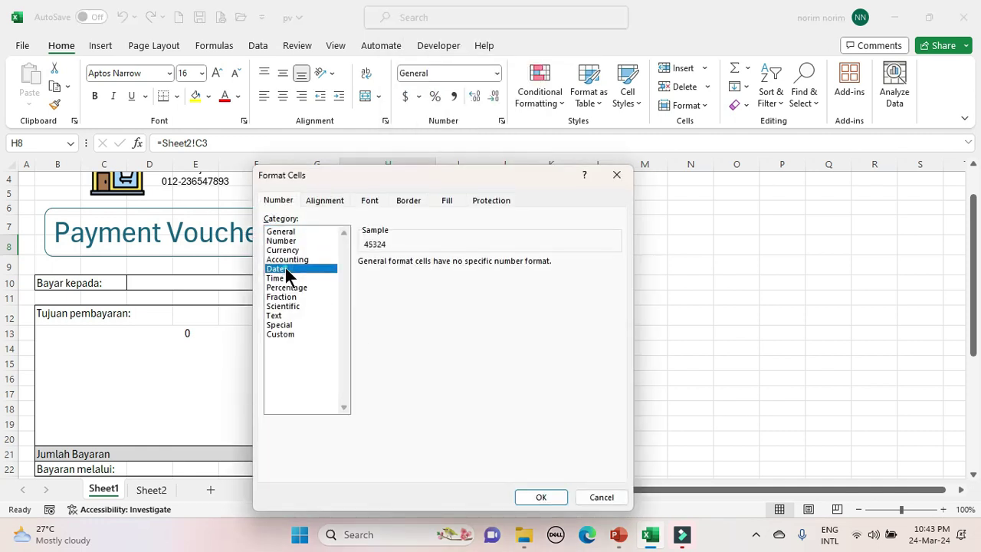
pyautogui.click(377, 330)
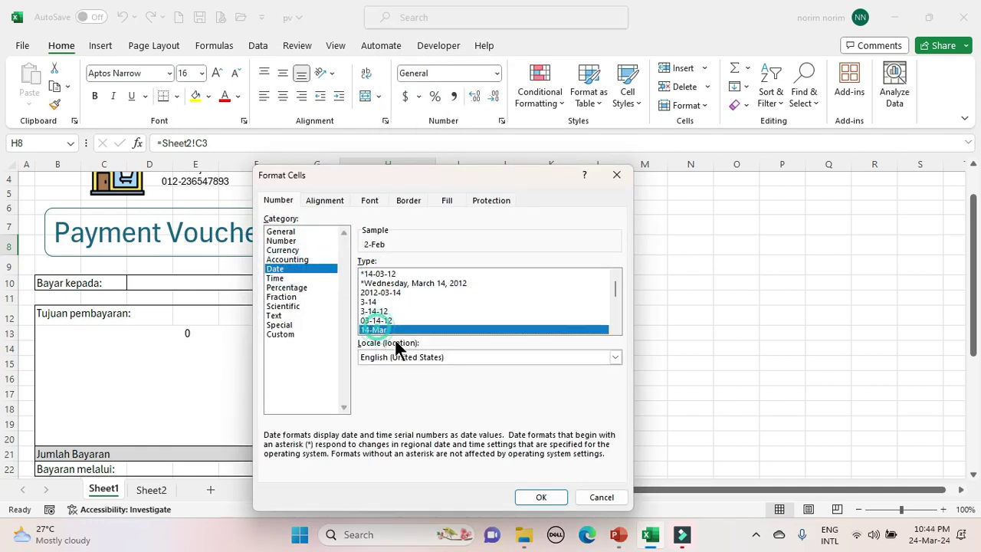
pyautogui.click(544, 494)
pyautogui.moveTo(488, 407); pyautogui.dragTo(514, 387)
pyautogui.click(376, 246)
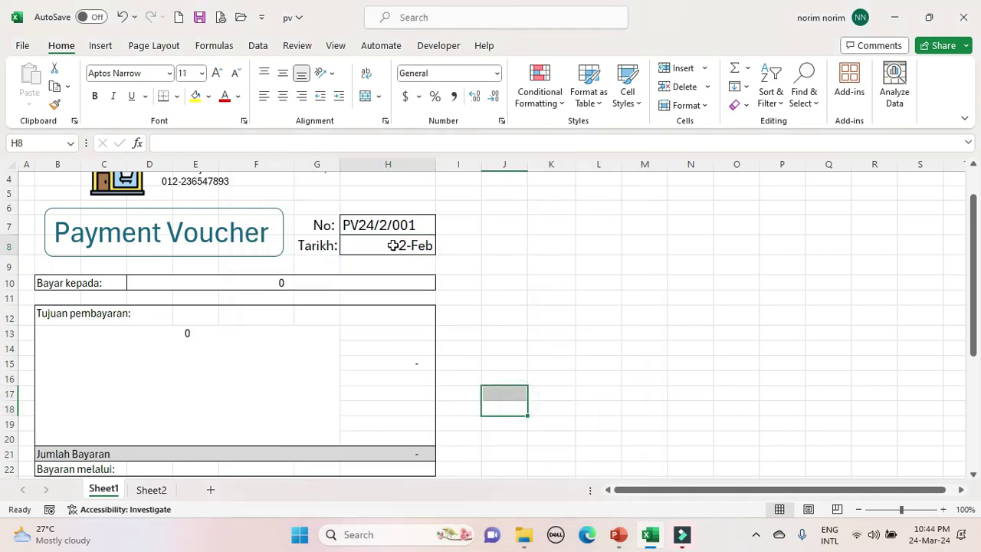
pyautogui.click(263, 97)
# - Link the Bayar kepada cell D10 to Sheet2!D3 so it shows Ahmad
pyautogui.click(530, 334)
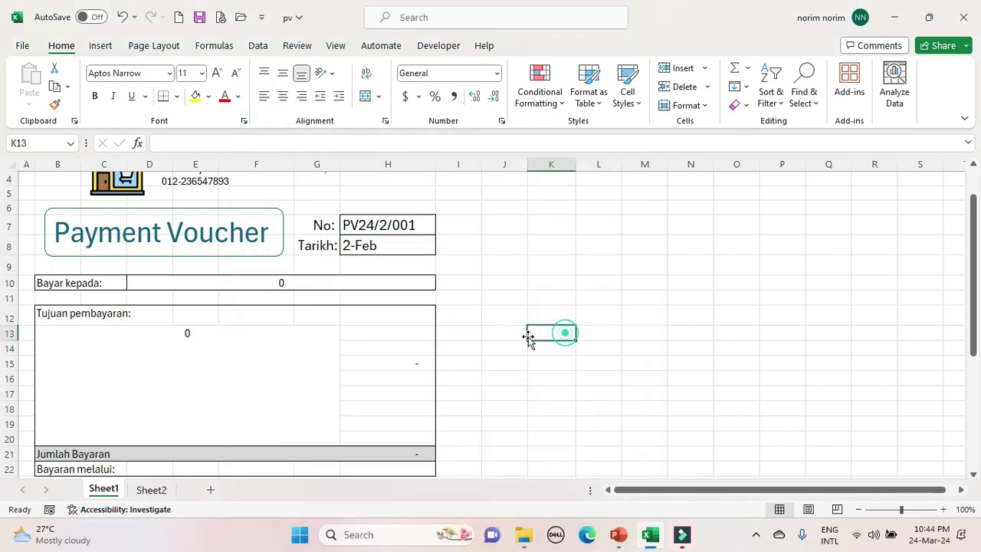
pyautogui.click(201, 276)
pyautogui.write('=')
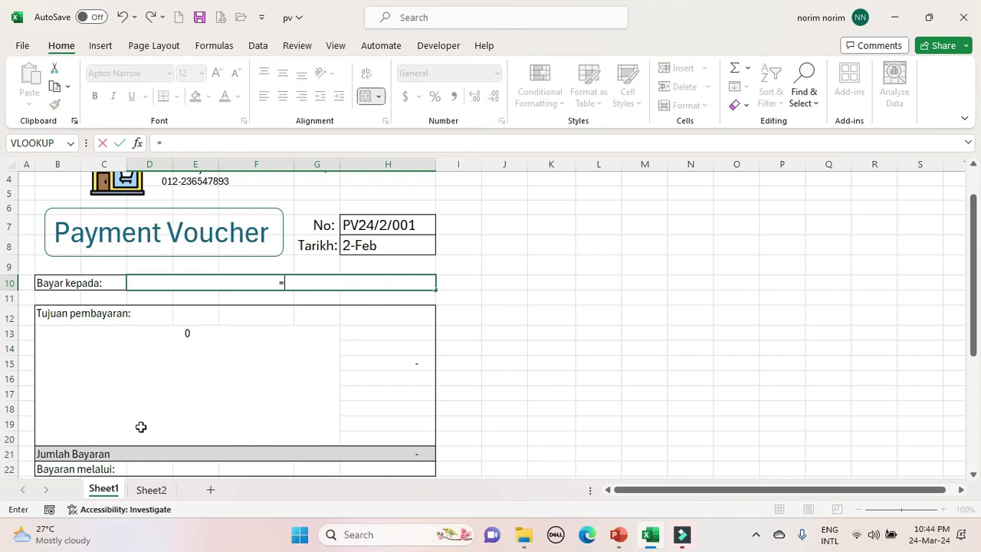
pyautogui.click(158, 490)
pyautogui.click(245, 207)
pyautogui.press('Return')
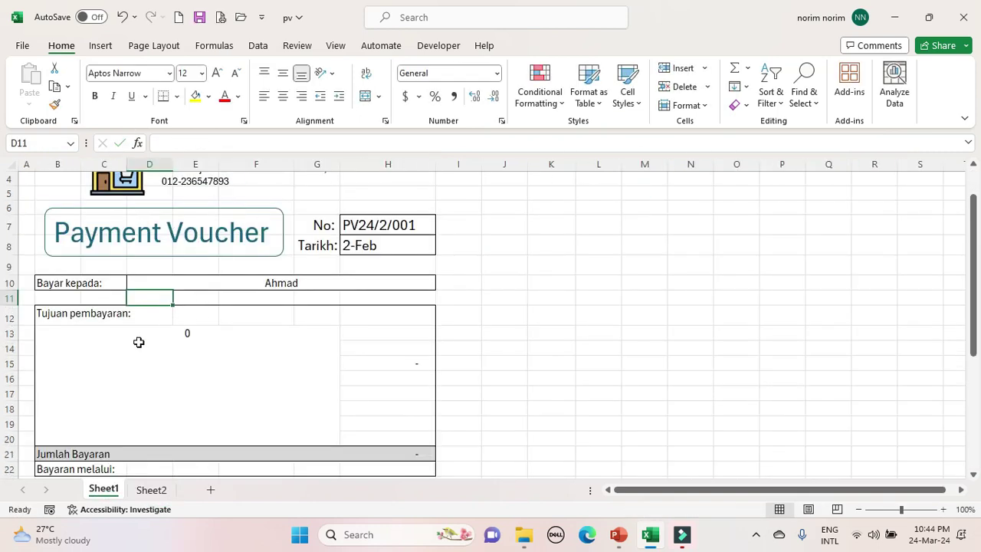
# - Link the Tujuan pembayaran cell B13 to Sheet2!F3, showing sewa kereta
pyautogui.click(139, 342)
pyautogui.write('=')
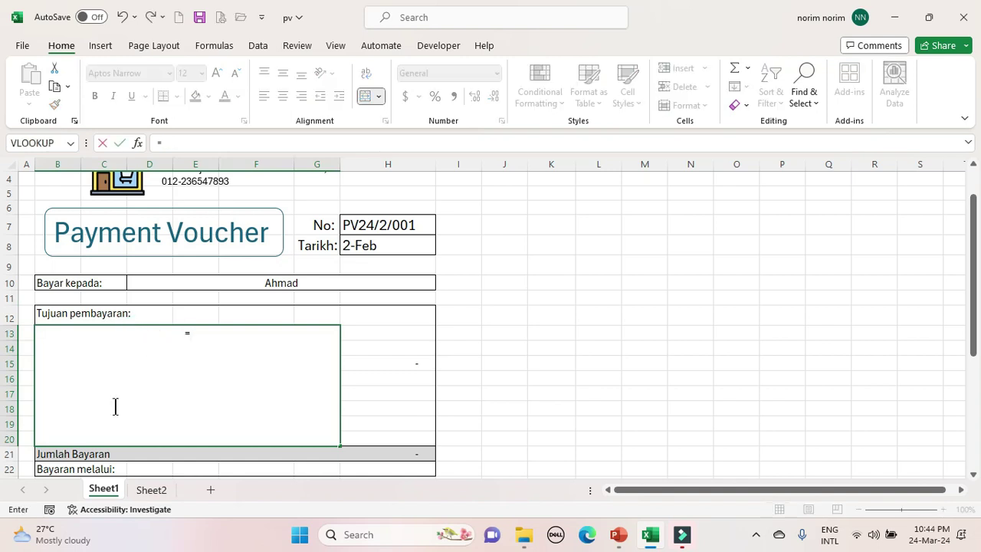
pyautogui.click(152, 489)
pyautogui.click(432, 213)
pyautogui.press('Return')
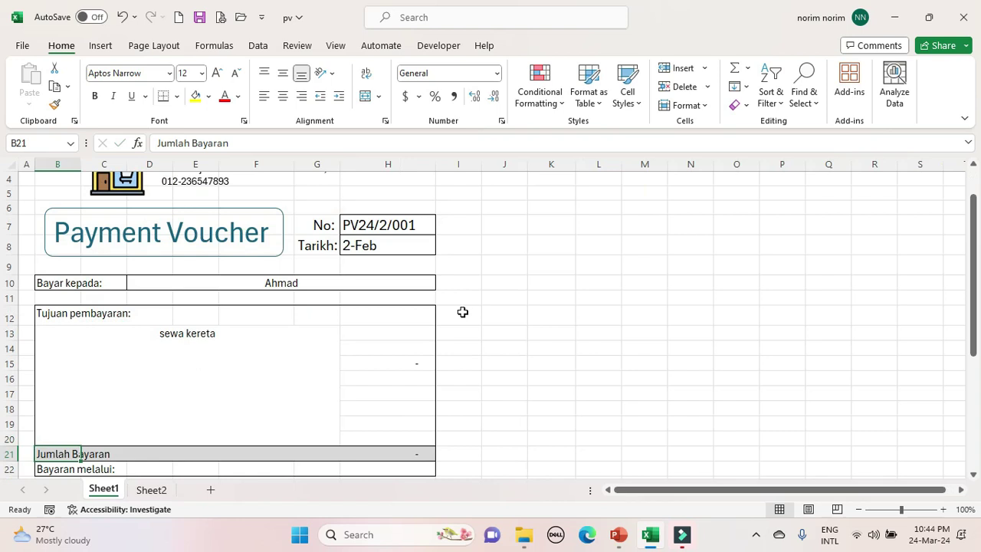
# - Link the amount cell H15 to Sheet2!E3 so it shows 250.00
pyautogui.click(409, 369)
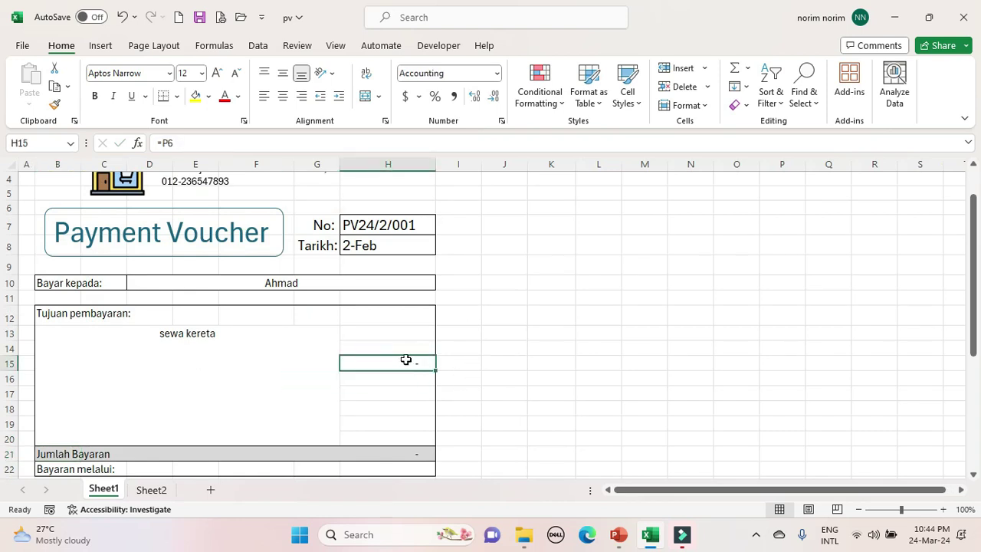
pyautogui.write('=')
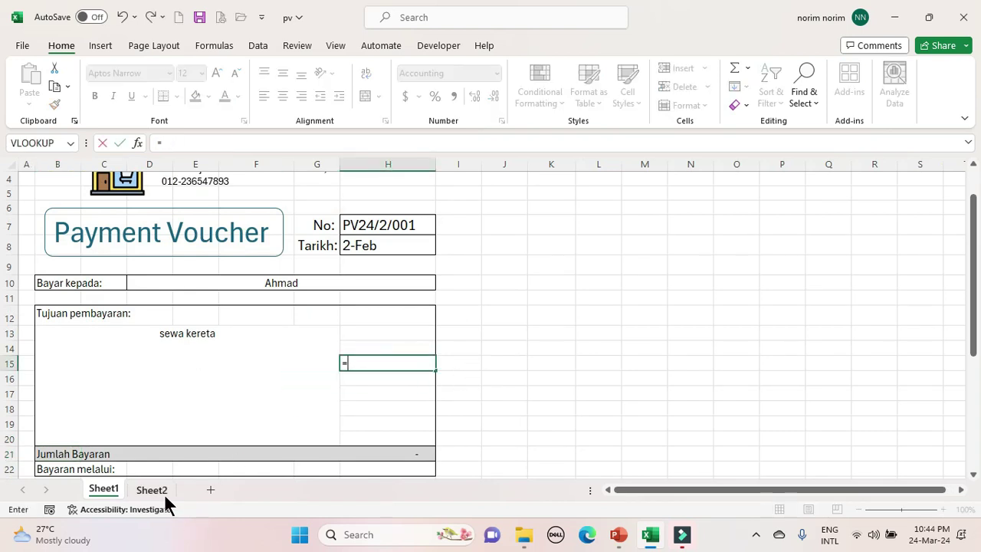
pyautogui.click(151, 491)
pyautogui.click(376, 208)
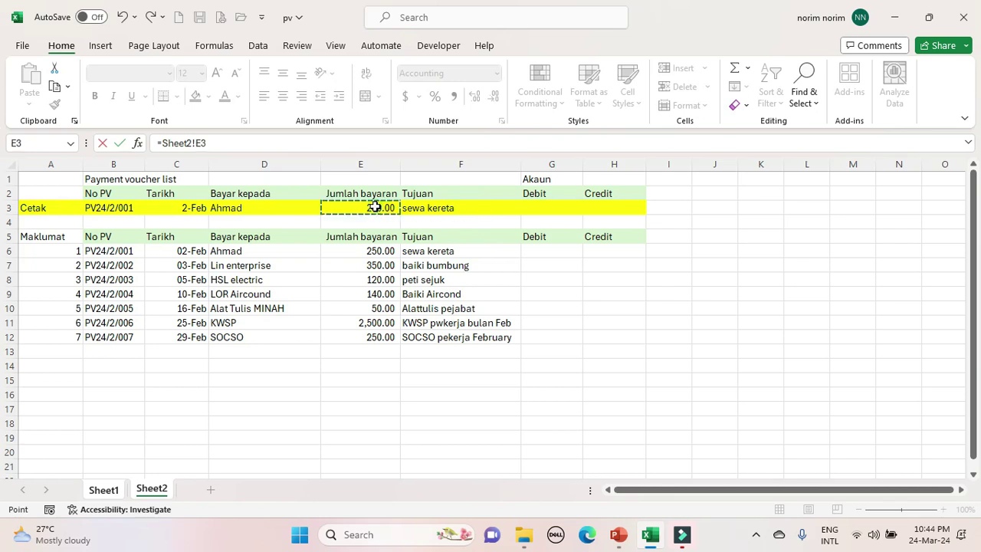
pyautogui.press('Return')
pyautogui.click(536, 375)
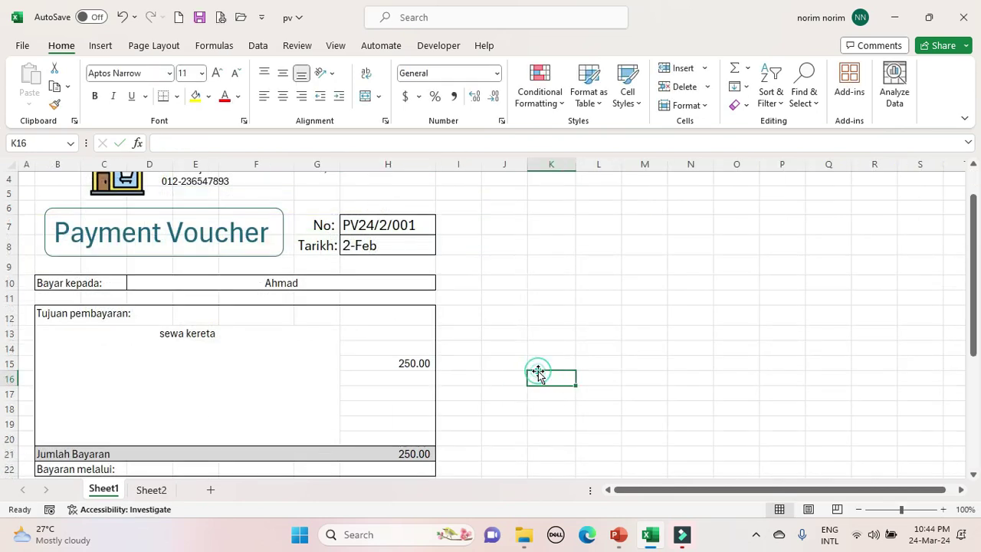
pyautogui.scroll(-2, 533, 379)
pyautogui.scroll(-1, 533, 380)
pyautogui.scroll(-1, 359, 355)
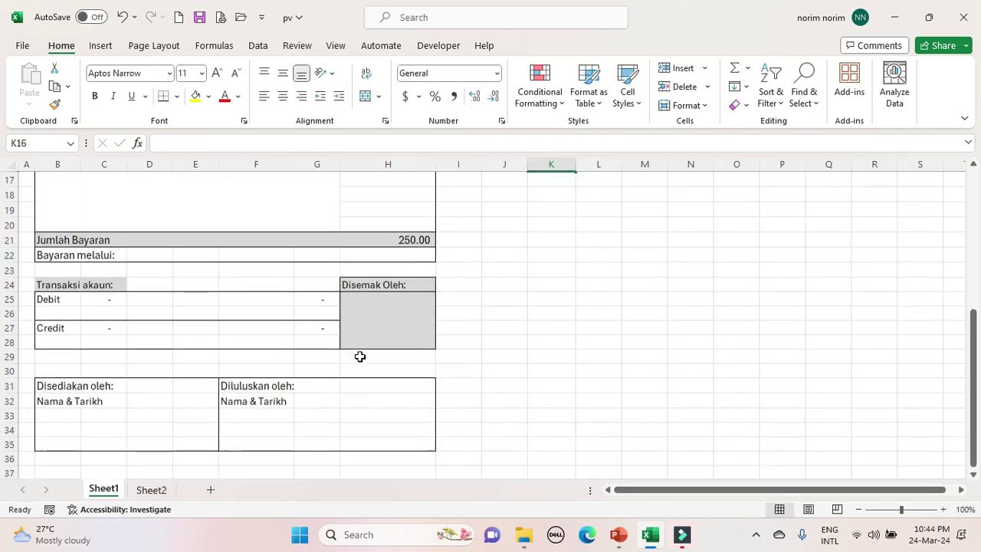
pyautogui.scroll(-2, 182, 336)
pyautogui.scroll(4, 407, 329)
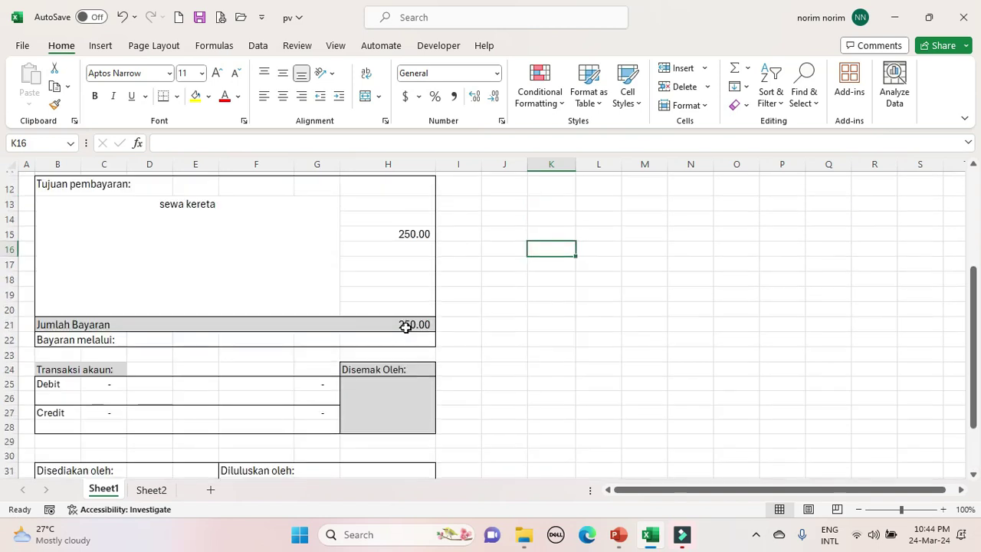
pyautogui.scroll(4, 405, 322)
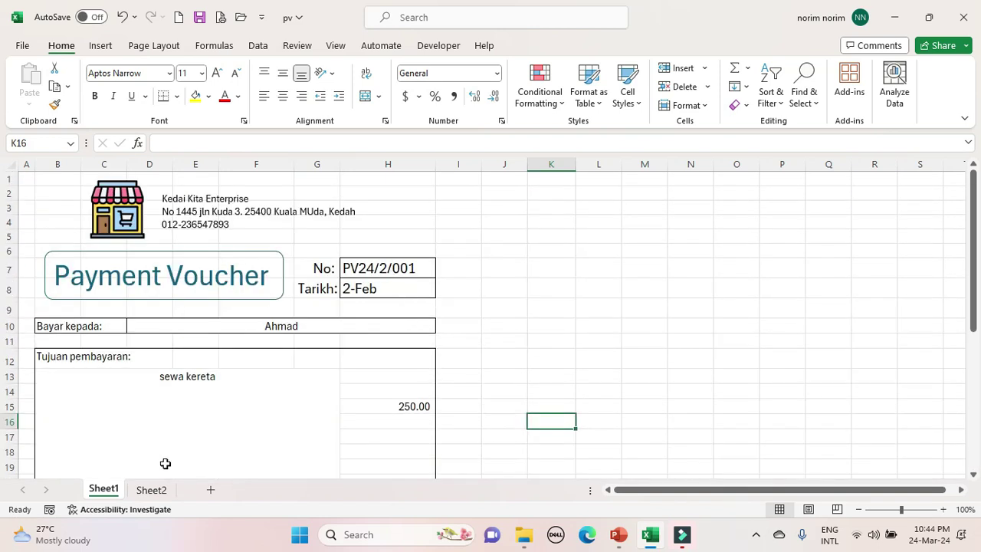
pyautogui.click(22, 45)
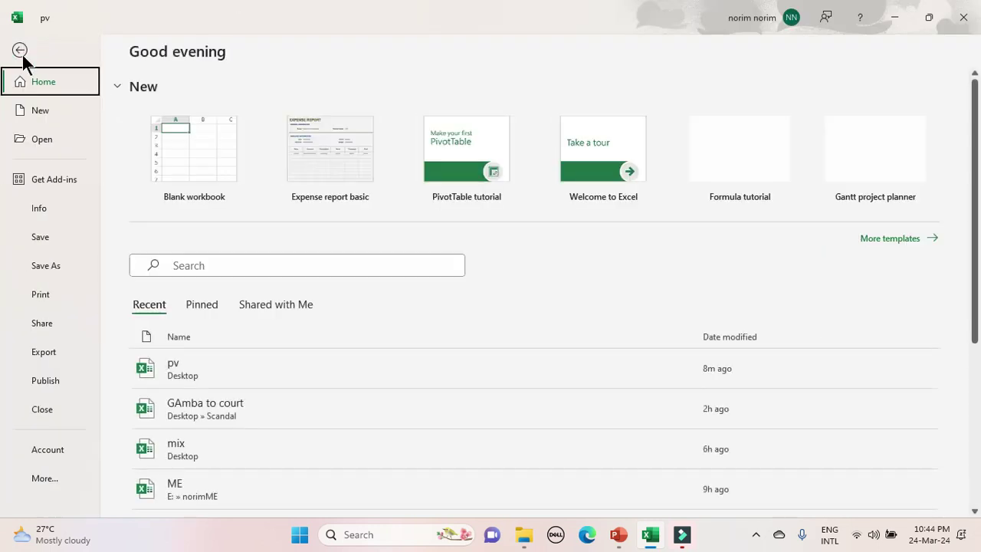
pyautogui.click(35, 290)
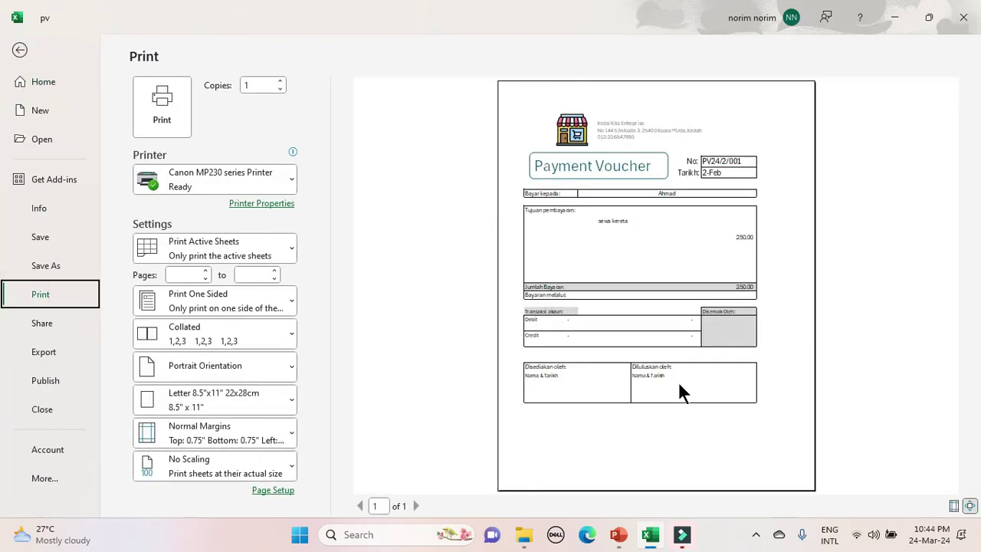
pyautogui.click(953, 505)
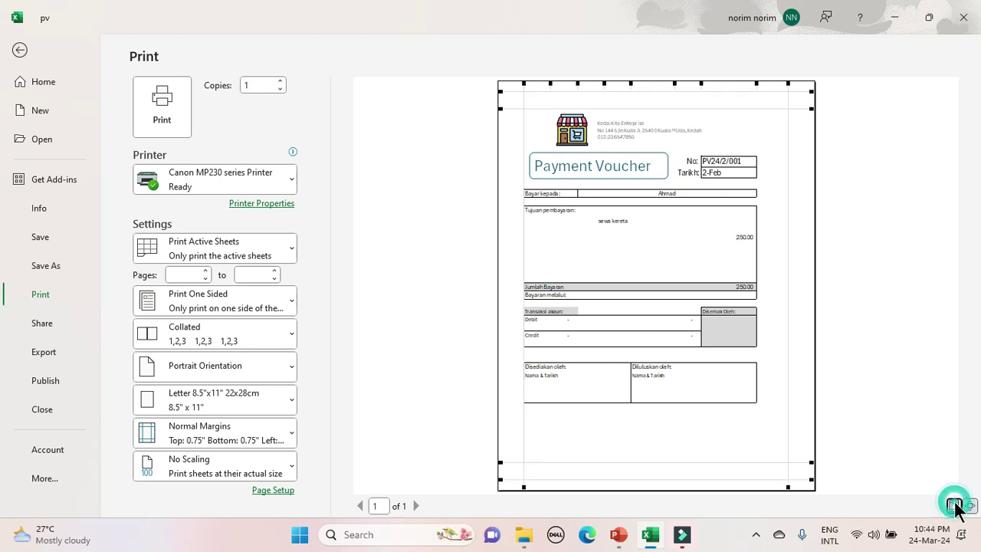
pyautogui.click(970, 506)
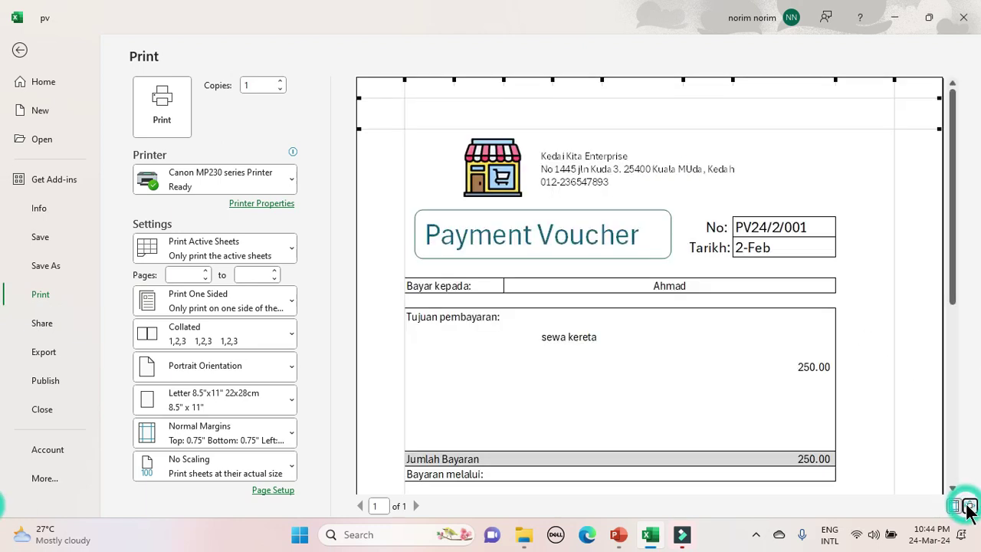
pyautogui.scroll(-2, 781, 258)
pyautogui.scroll(-2, 782, 267)
pyautogui.scroll(4, 781, 267)
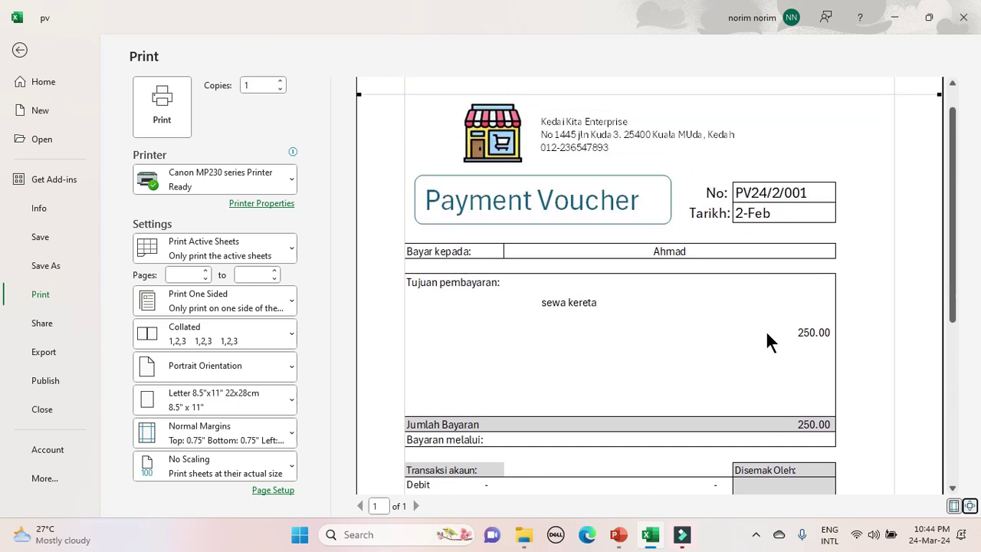
pyautogui.scroll(-2, 766, 330)
pyautogui.scroll(-1, 765, 346)
pyautogui.scroll(-1, 767, 355)
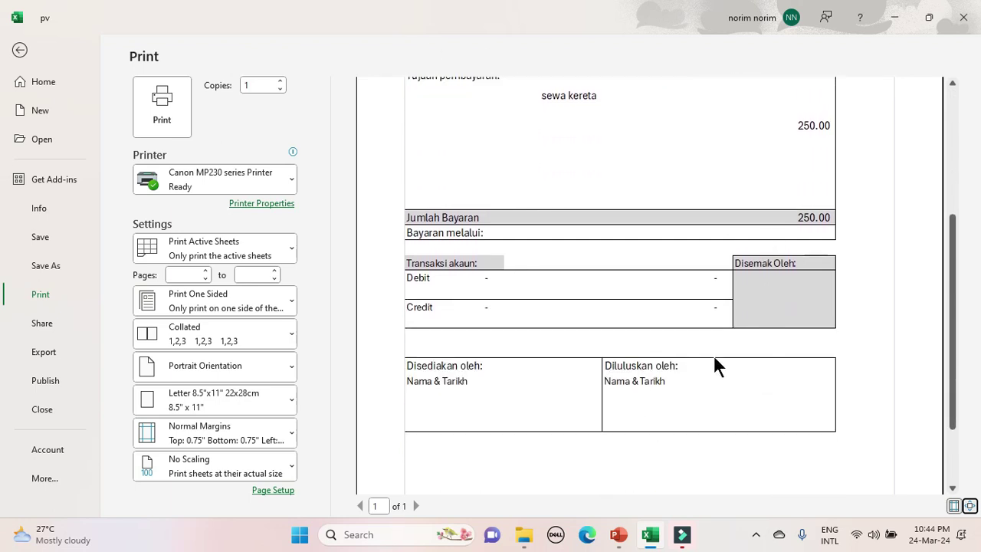
pyautogui.click(20, 51)
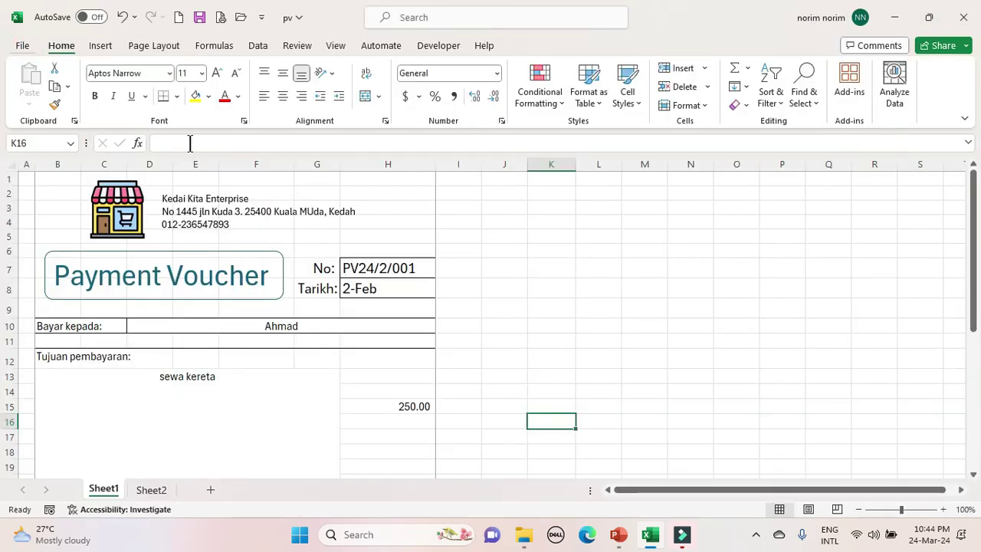
# - Compare the Sheet1 voucher with Sheet2's list, examining voucher rows 6 and 7
pyautogui.click(166, 491)
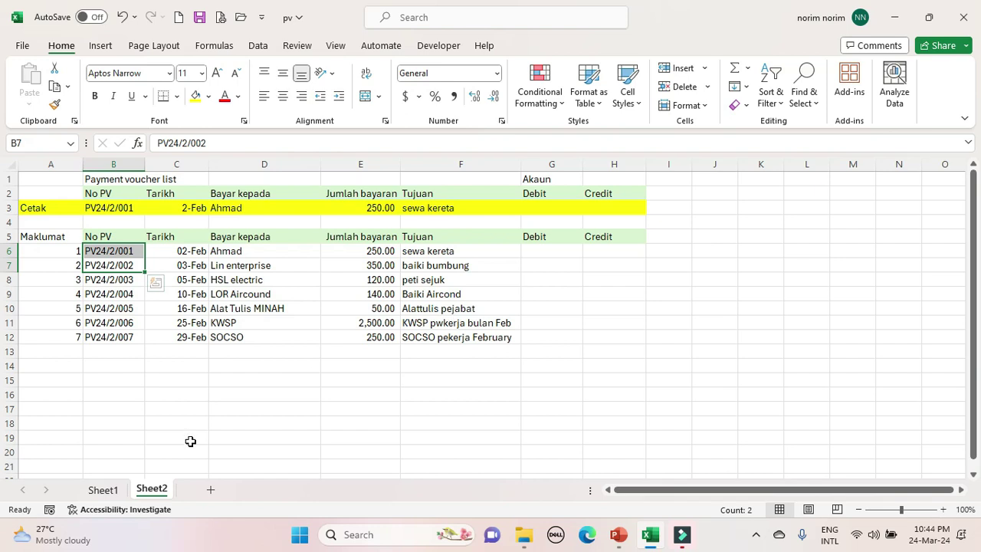
pyautogui.click(104, 490)
pyautogui.click(153, 492)
pyautogui.click(105, 490)
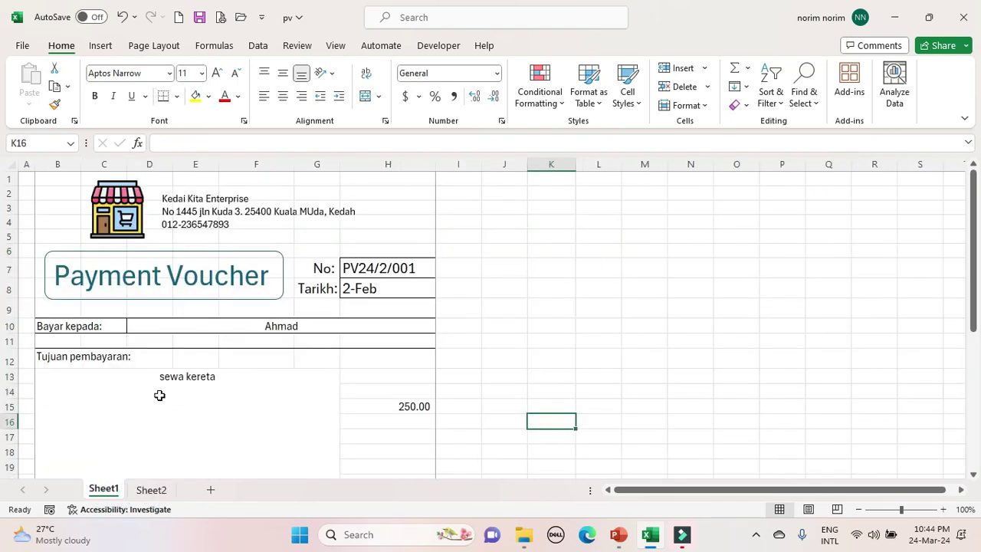
pyautogui.click(149, 490)
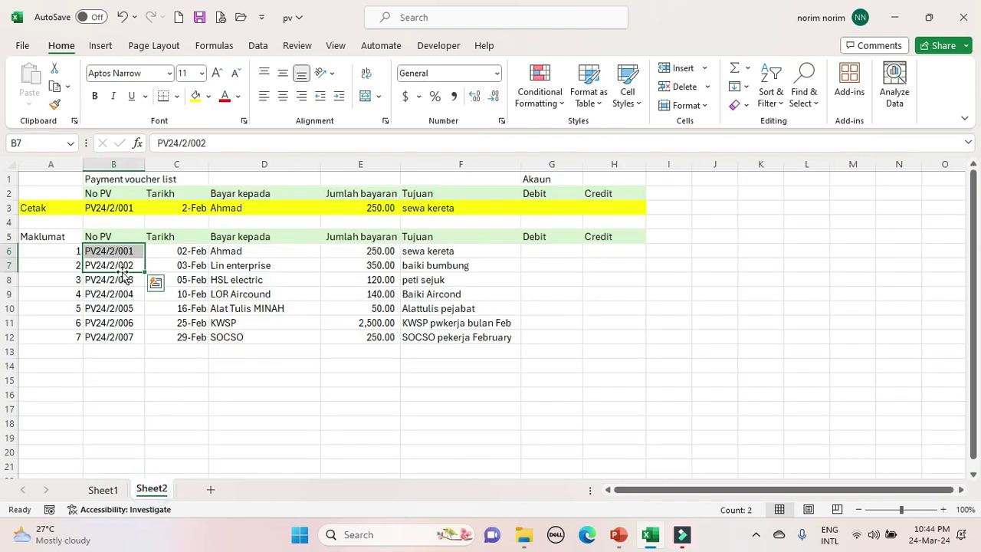
pyautogui.moveTo(74, 251); pyautogui.dragTo(540, 265)
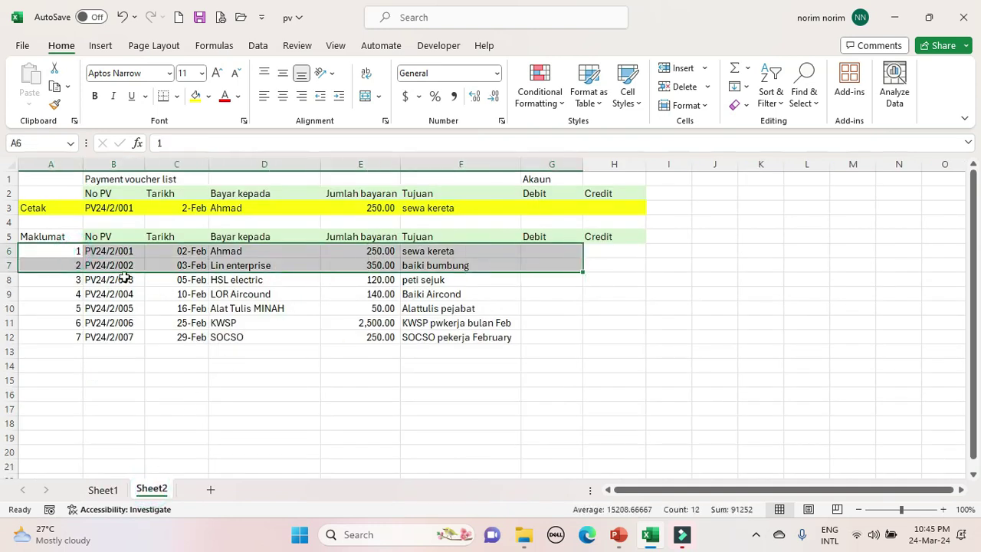
pyautogui.moveTo(115, 266); pyautogui.dragTo(634, 365)
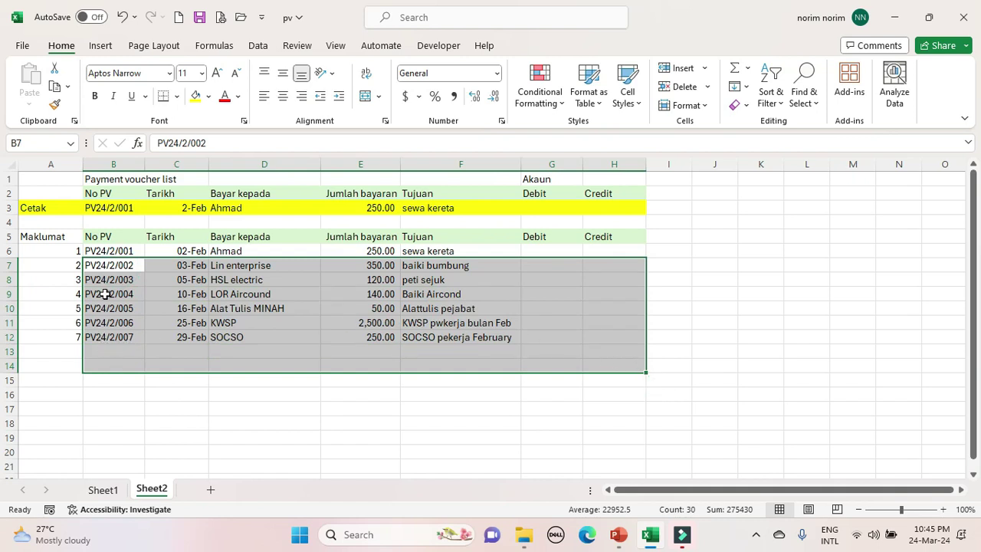
pyautogui.click(113, 265)
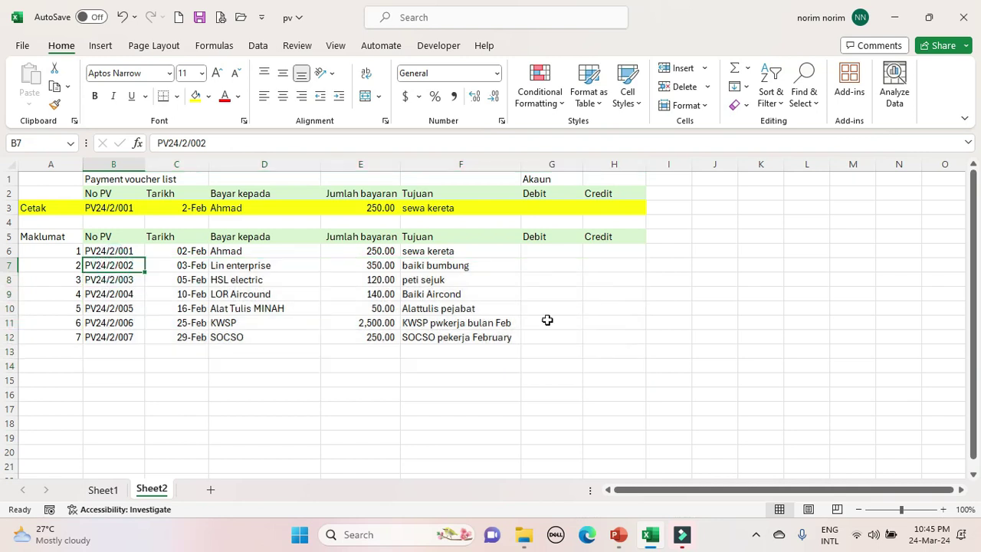
pyautogui.moveTo(618, 267); pyautogui.dragTo(97, 337)
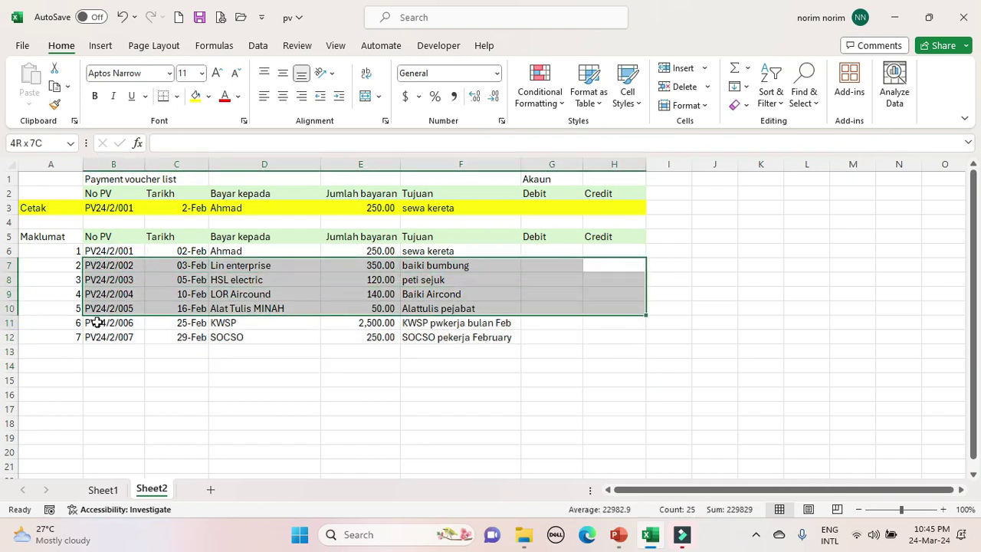
pyautogui.click(123, 351)
pyautogui.click(231, 352)
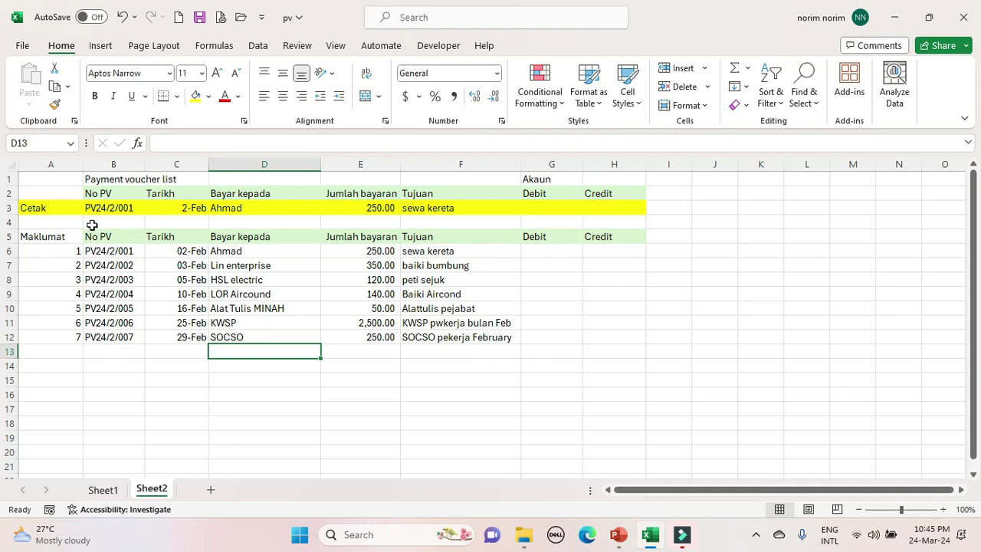
# - Check B3's =B6 formula against rows 6 and 7, then select Cetak cells B3:F3
pyautogui.click(49, 210)
pyautogui.click(114, 207)
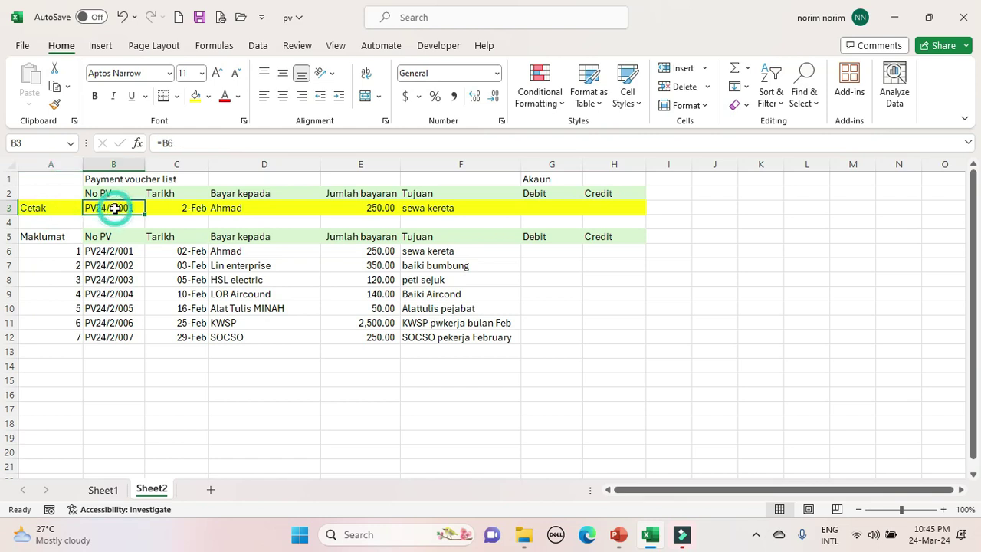
pyautogui.click(10, 251)
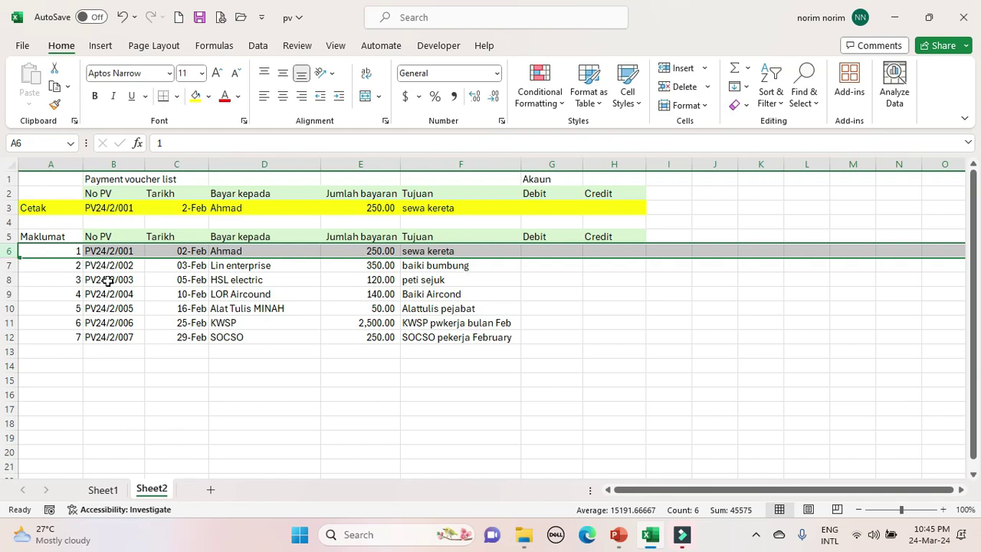
pyautogui.click(9, 266)
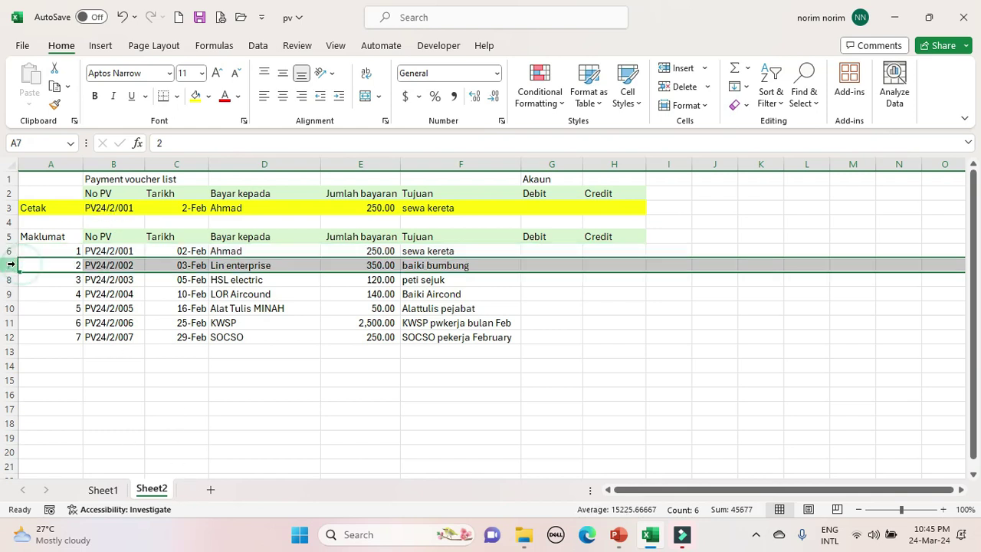
pyautogui.click(94, 208)
pyautogui.moveTo(93, 208)
pyautogui.mouseDown()
pyautogui.moveTo(531, 200)
pyautogui.moveTo(513, 203)
pyautogui.mouseUp()
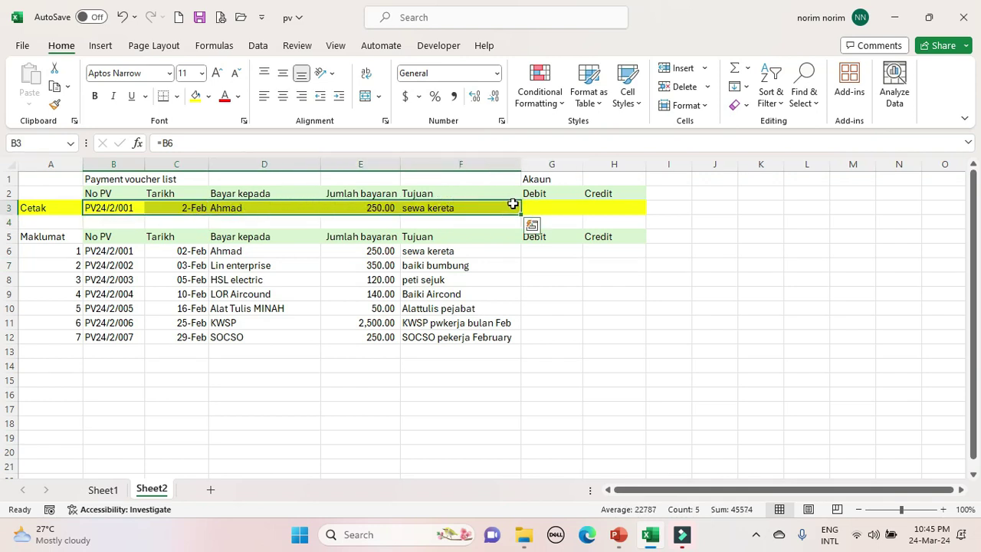
# - Replace 6 with 7 in the selected Cetak formulas, then view the updated Sheet1 voucher
pyautogui.click(817, 107)
pyautogui.click(829, 146)
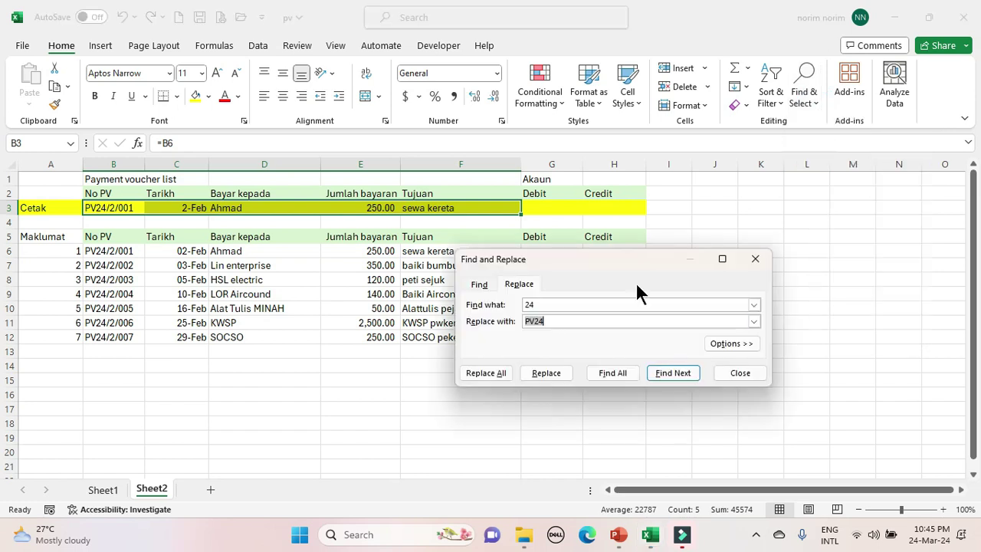
pyautogui.click(536, 305)
pyautogui.press('BackSpace')
pyautogui.press('BackSpace')
pyautogui.write('b6')
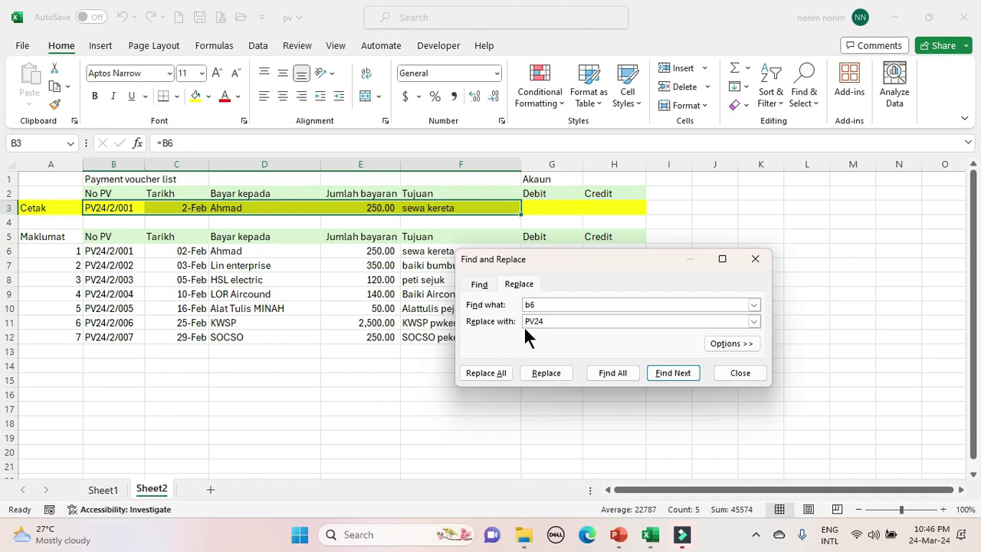
pyautogui.doubleClick(534, 304)
pyautogui.click(551, 323)
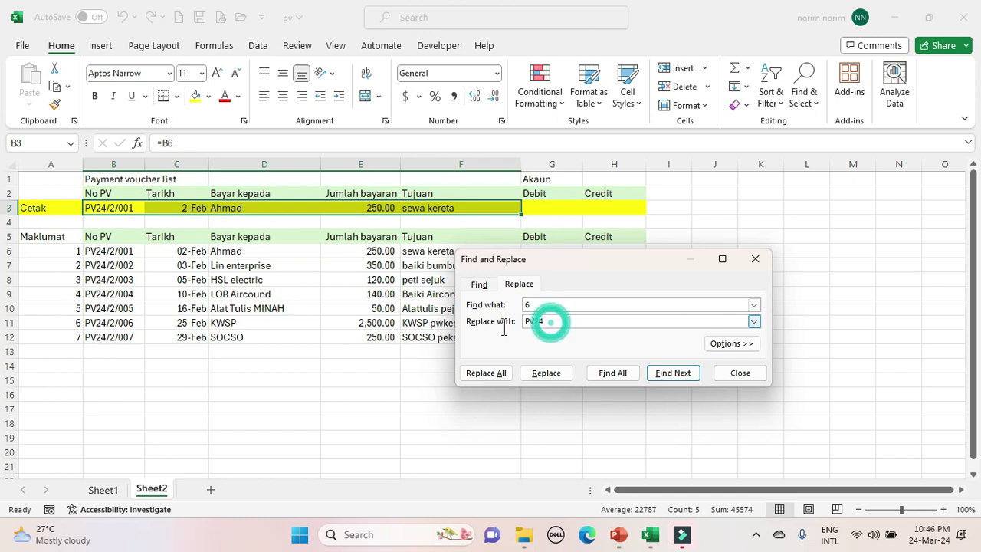
pyautogui.click(490, 375)
pyautogui.click(493, 301)
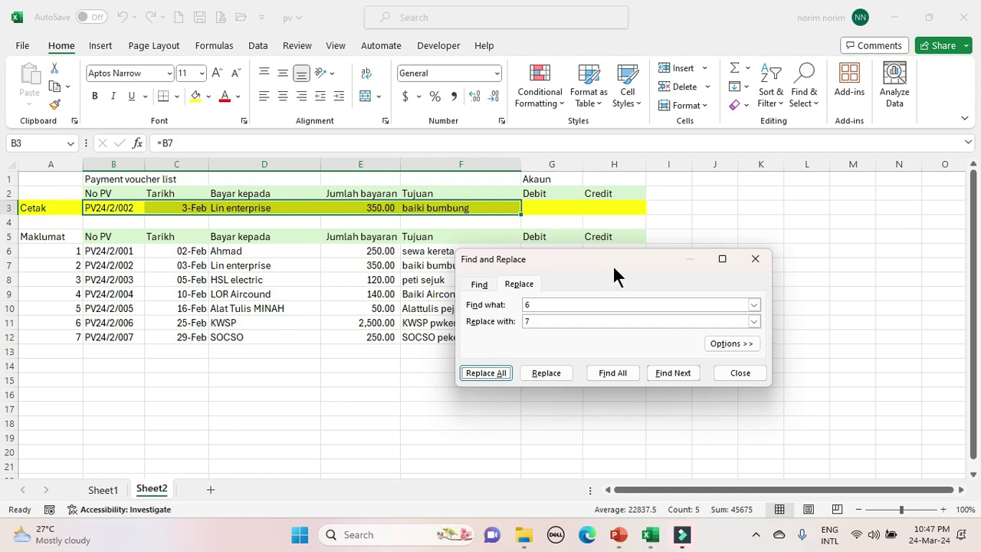
pyautogui.moveTo(616, 273); pyautogui.dragTo(701, 317)
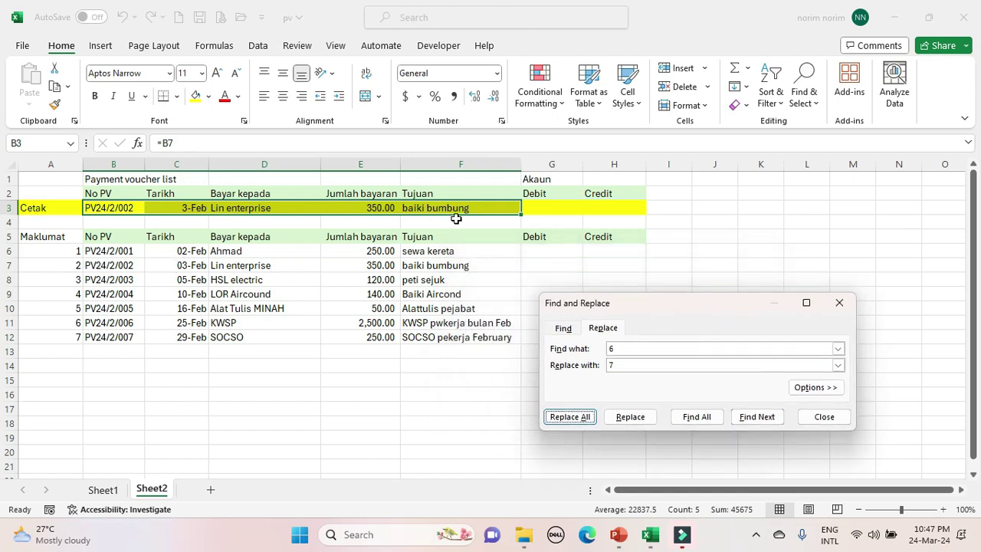
pyautogui.click(106, 490)
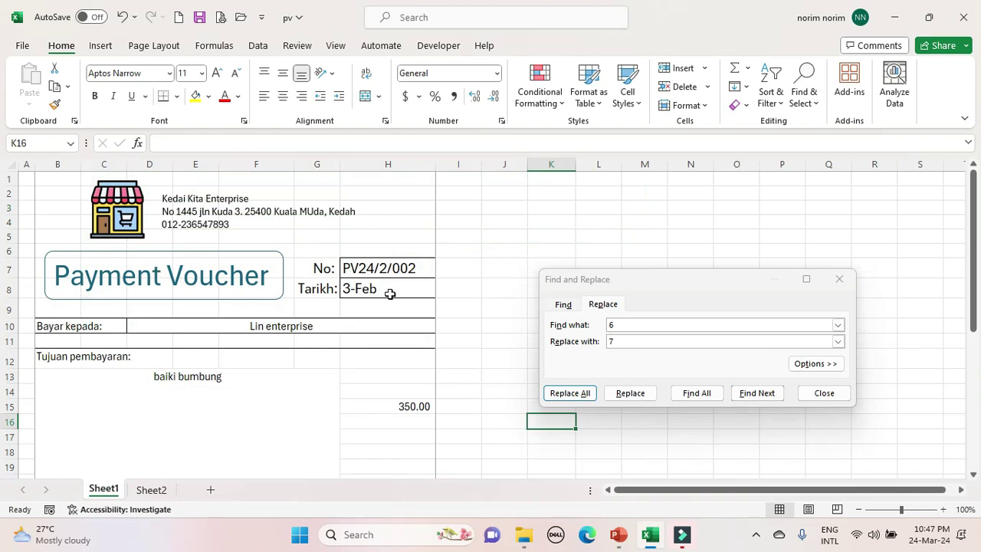
# - Open the print preview of voucher PV24/2/002 and close the Find and Replace window
pyautogui.scroll(-2, 389, 294)
pyautogui.scroll(-2, 245, 260)
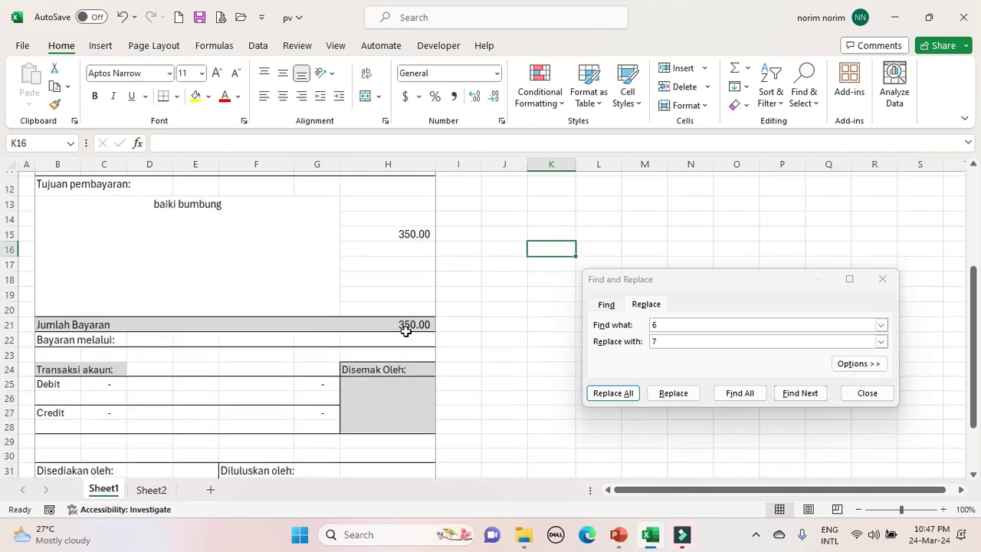
pyautogui.scroll(-1, 406, 331)
pyautogui.click(22, 47)
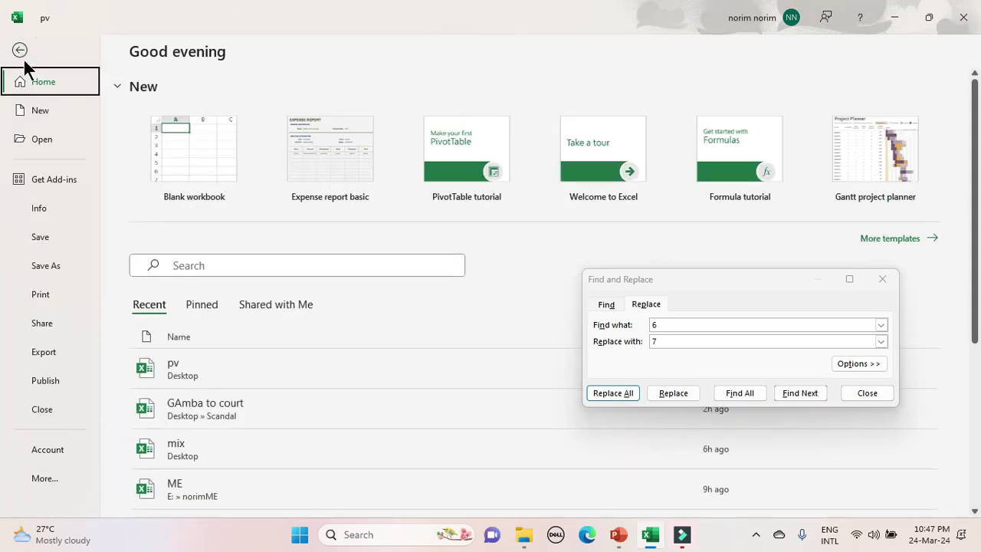
pyautogui.click(35, 294)
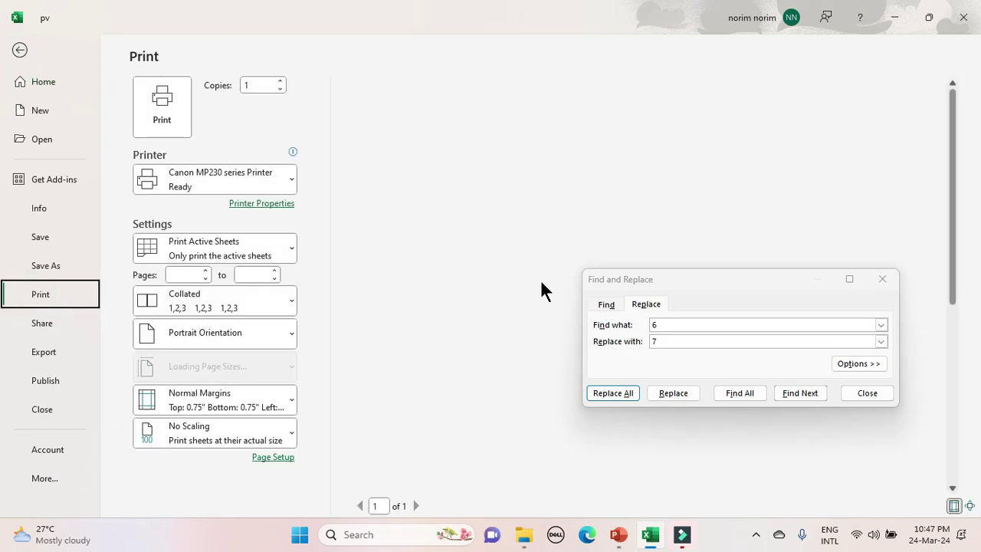
pyautogui.click(882, 278)
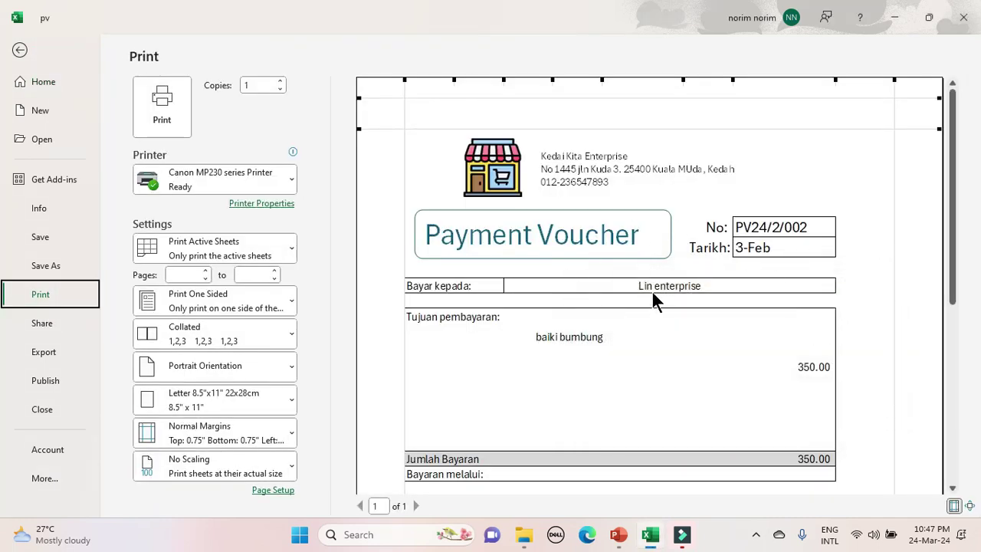
# - Review the Lin enterprise, baiki bumbung, 350.00 preview, then return to Sheet1
pyautogui.scroll(-1, 863, 303)
pyautogui.scroll(-2, 872, 344)
pyautogui.scroll(-2, 873, 353)
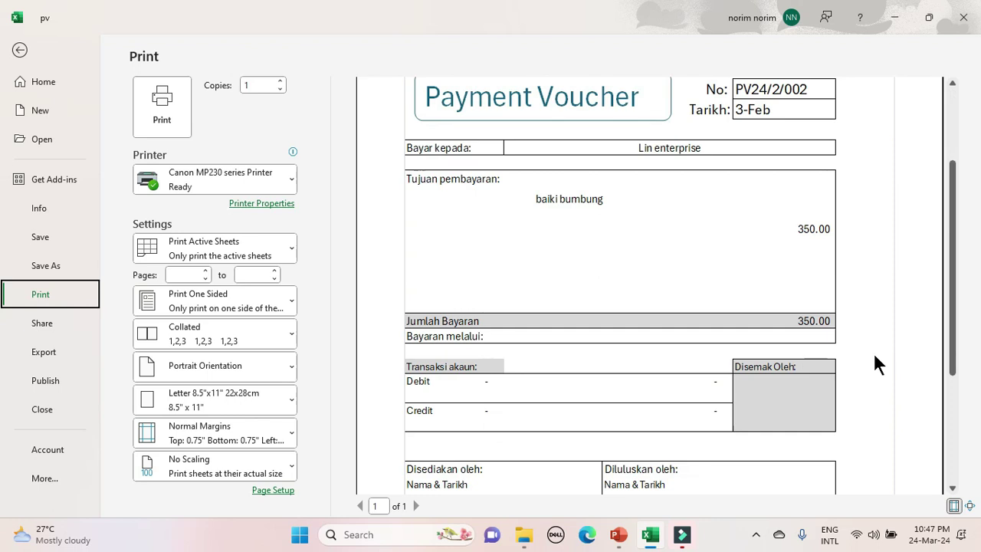
pyautogui.scroll(-1, 873, 354)
pyautogui.scroll(-1, 873, 356)
pyautogui.scroll(2, 871, 348)
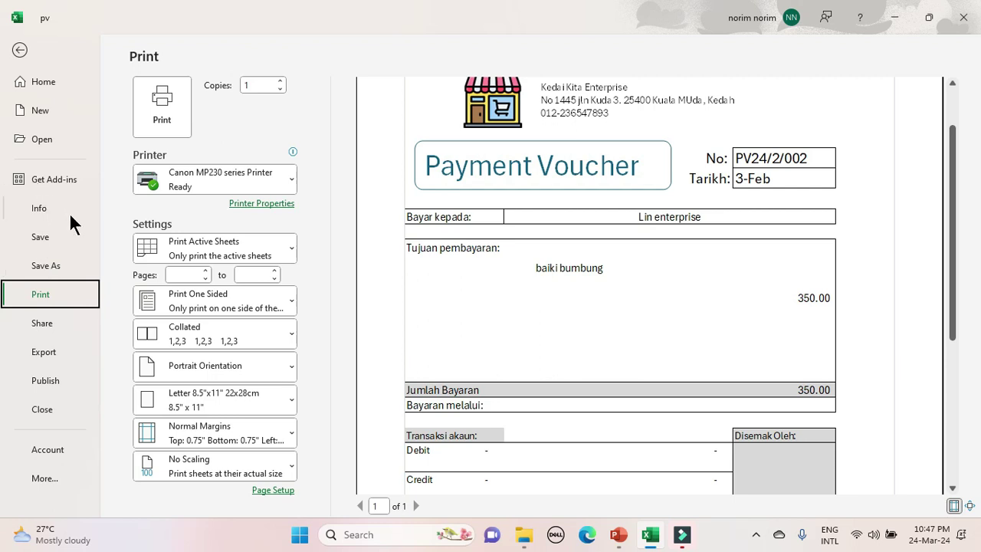
pyautogui.click(20, 50)
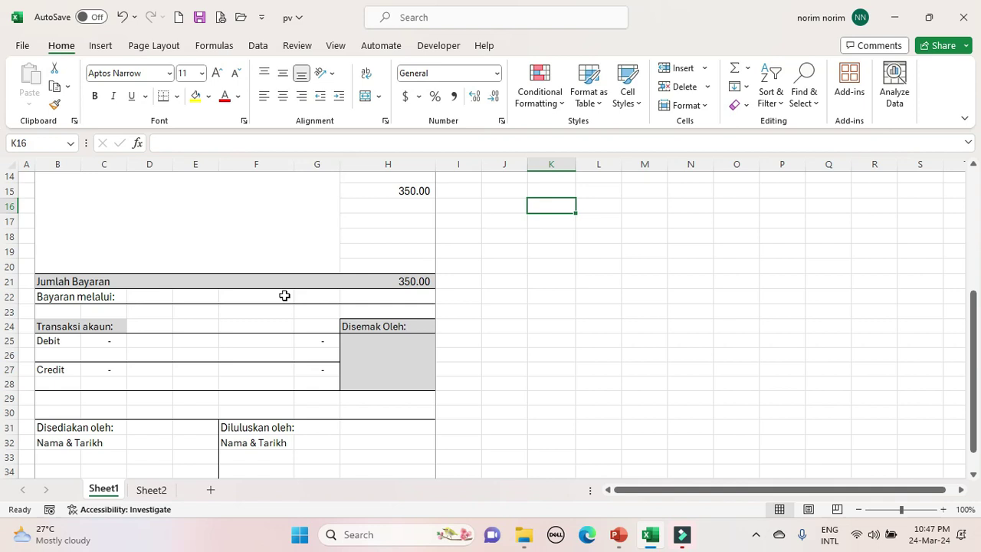
pyautogui.scroll(3, 284, 296)
pyautogui.scroll(2, 302, 249)
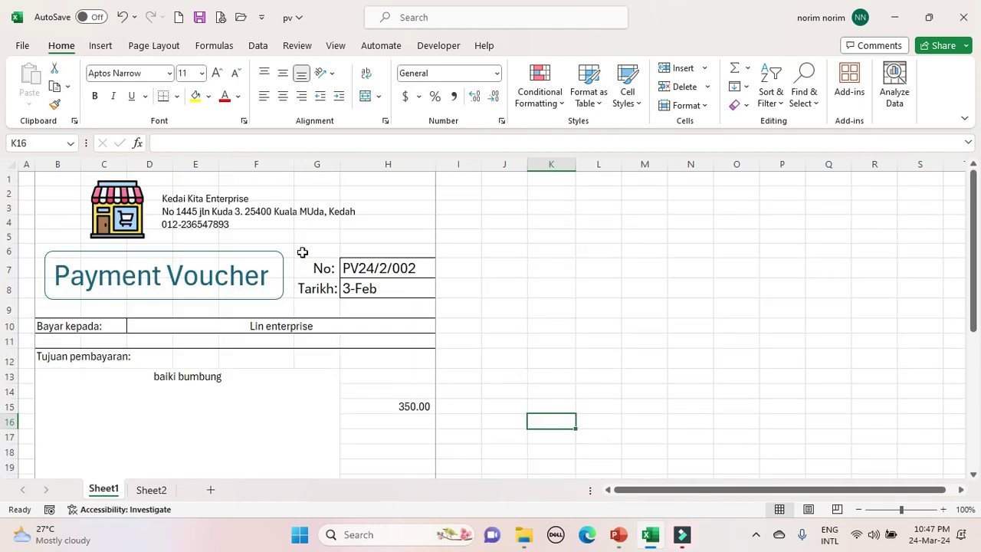
# - On Sheet2, highlight voucher rows 7, 8 and 11 (PV24/2/002, 003 and 006)
pyautogui.click(169, 491)
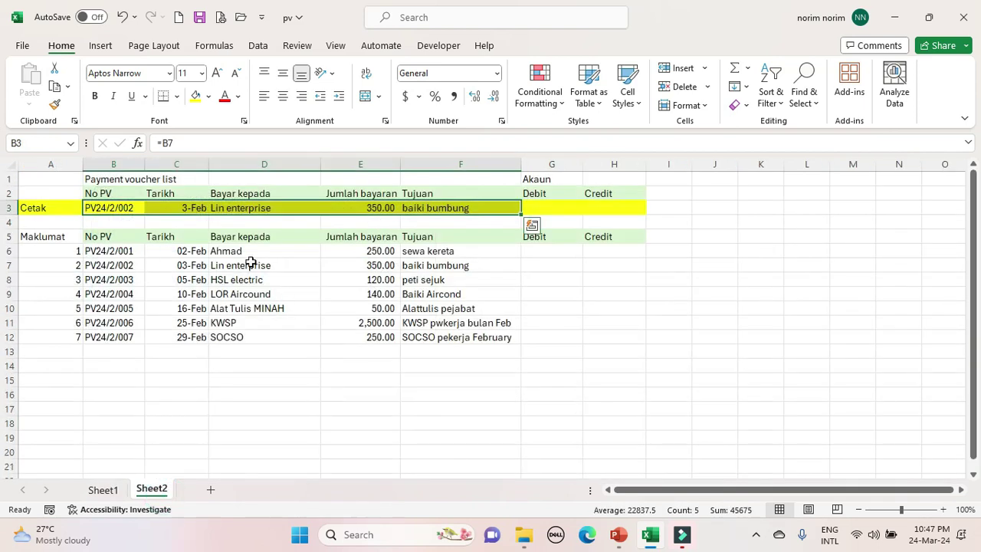
pyautogui.scroll(-3, 555, 360)
pyautogui.scroll(1, 549, 376)
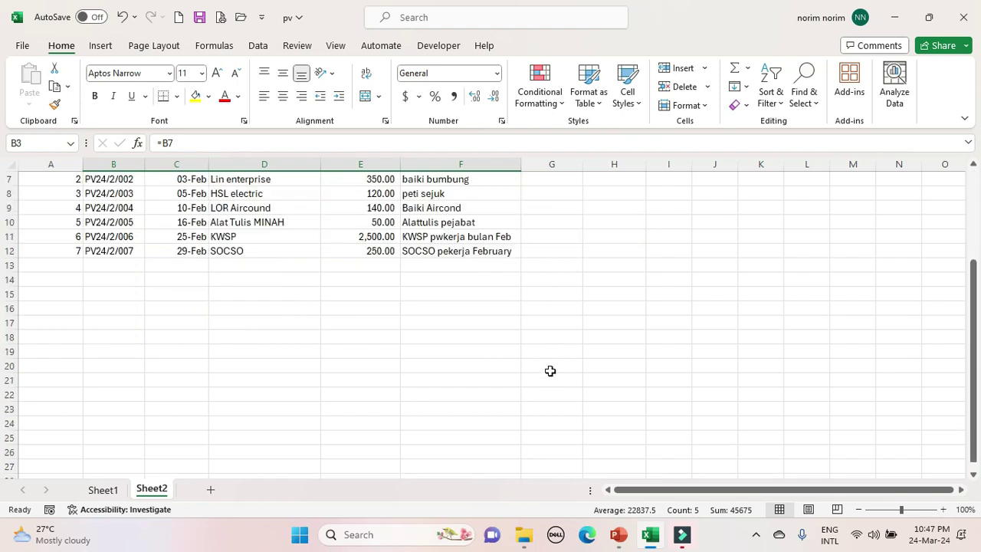
pyautogui.scroll(2, 540, 360)
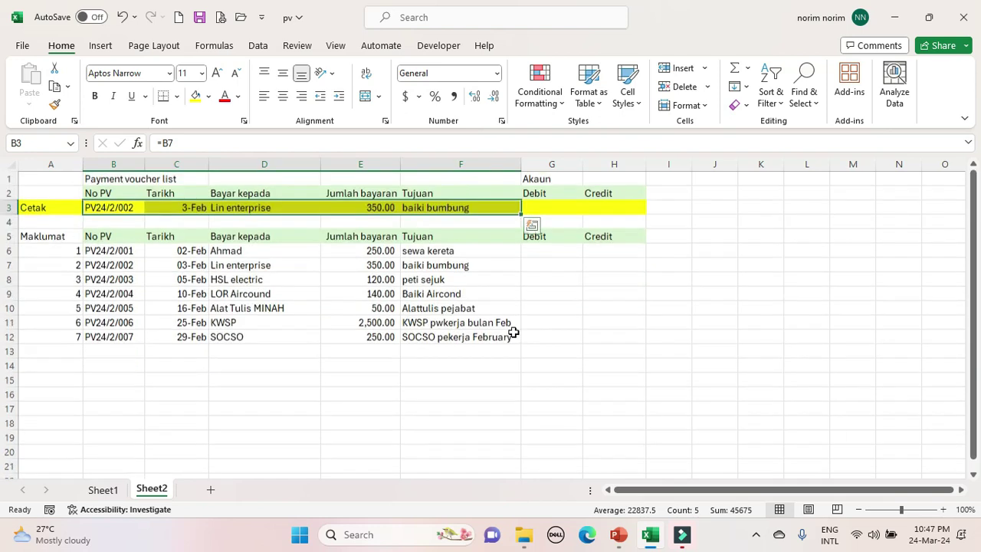
pyautogui.click(11, 265)
pyautogui.click(11, 280)
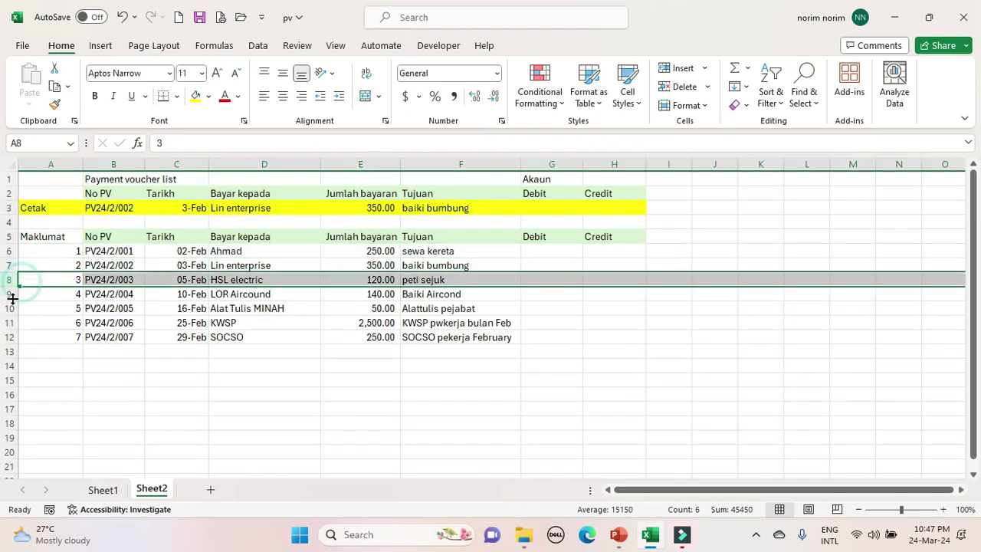
pyautogui.click(11, 322)
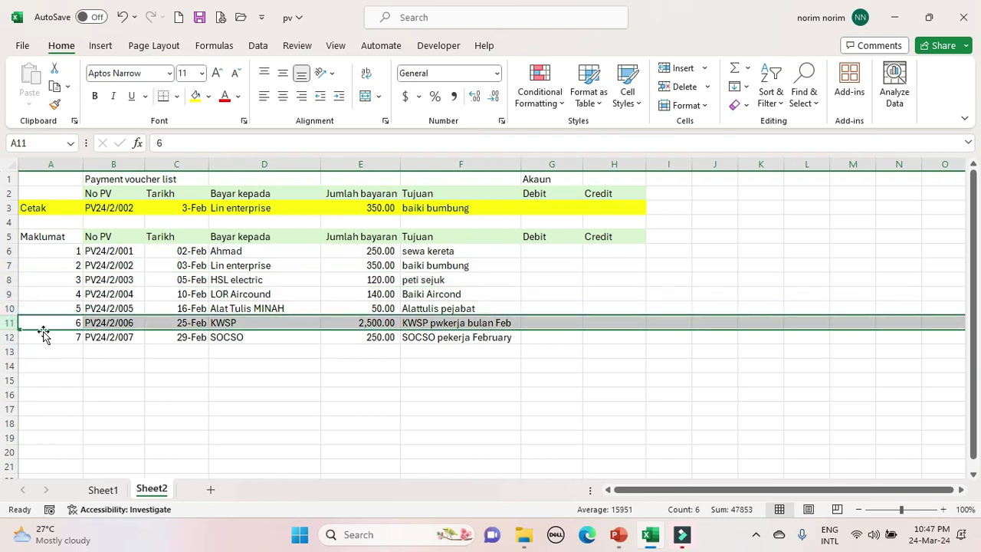